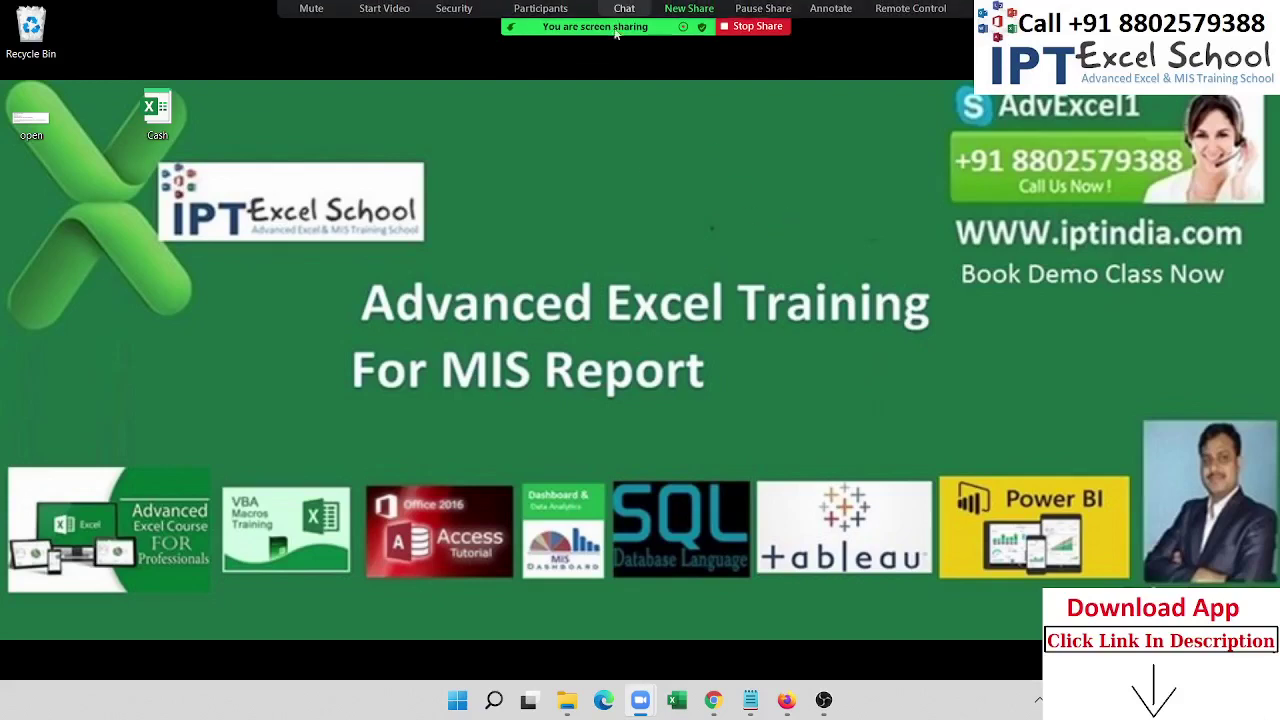
Step: Check the Zoom participants list, then bring up the RA folder of eight city workbooks
left_click(540, 22)
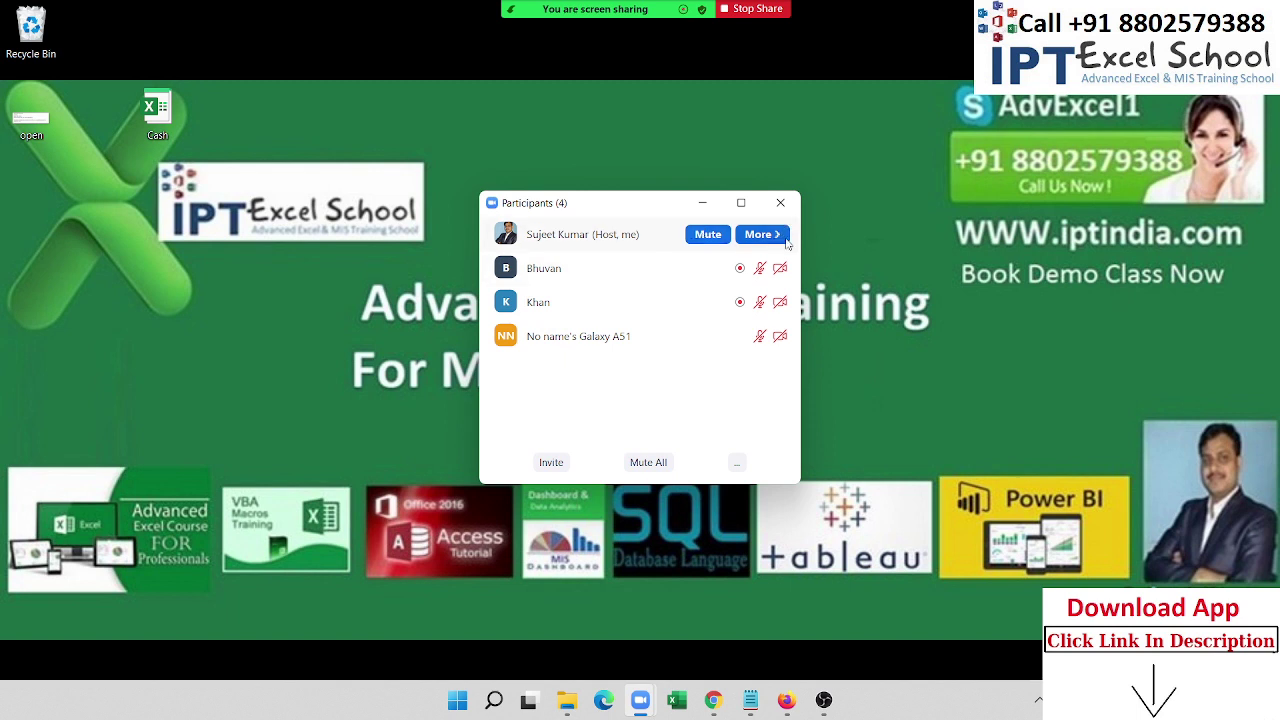
left_click(780, 202)
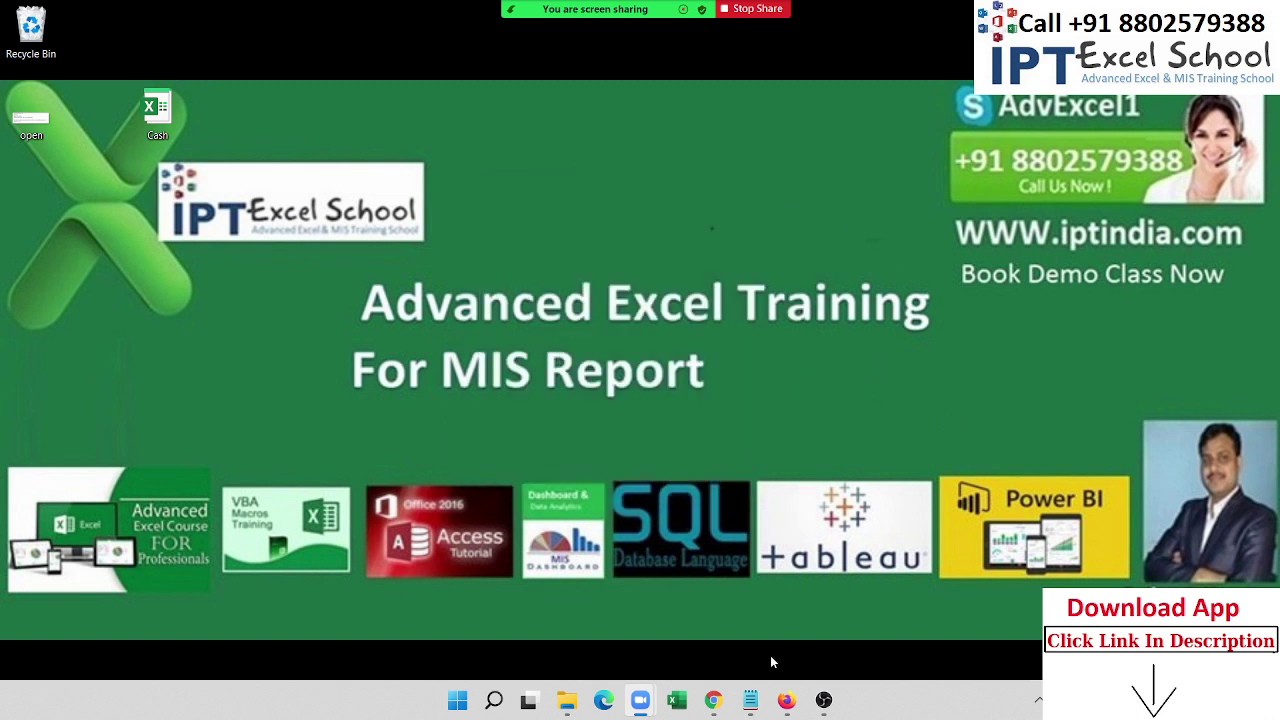
mouse_move(713, 700)
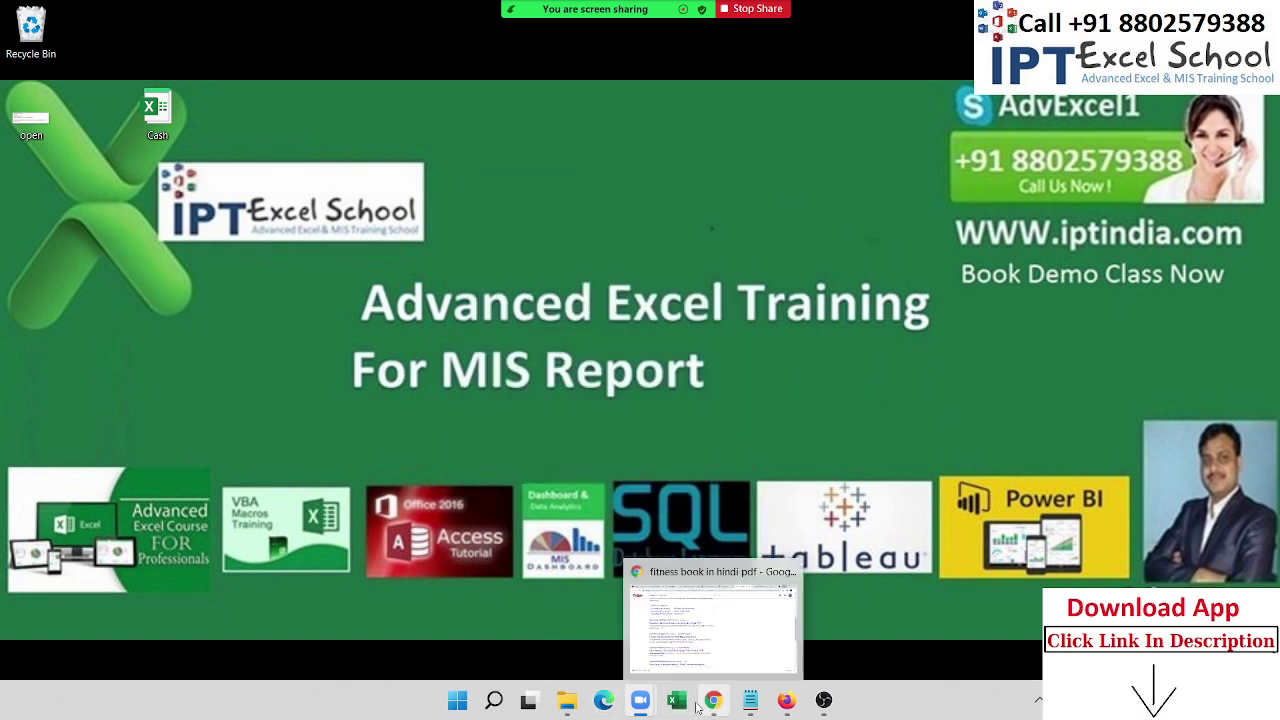
left_click(570, 706)
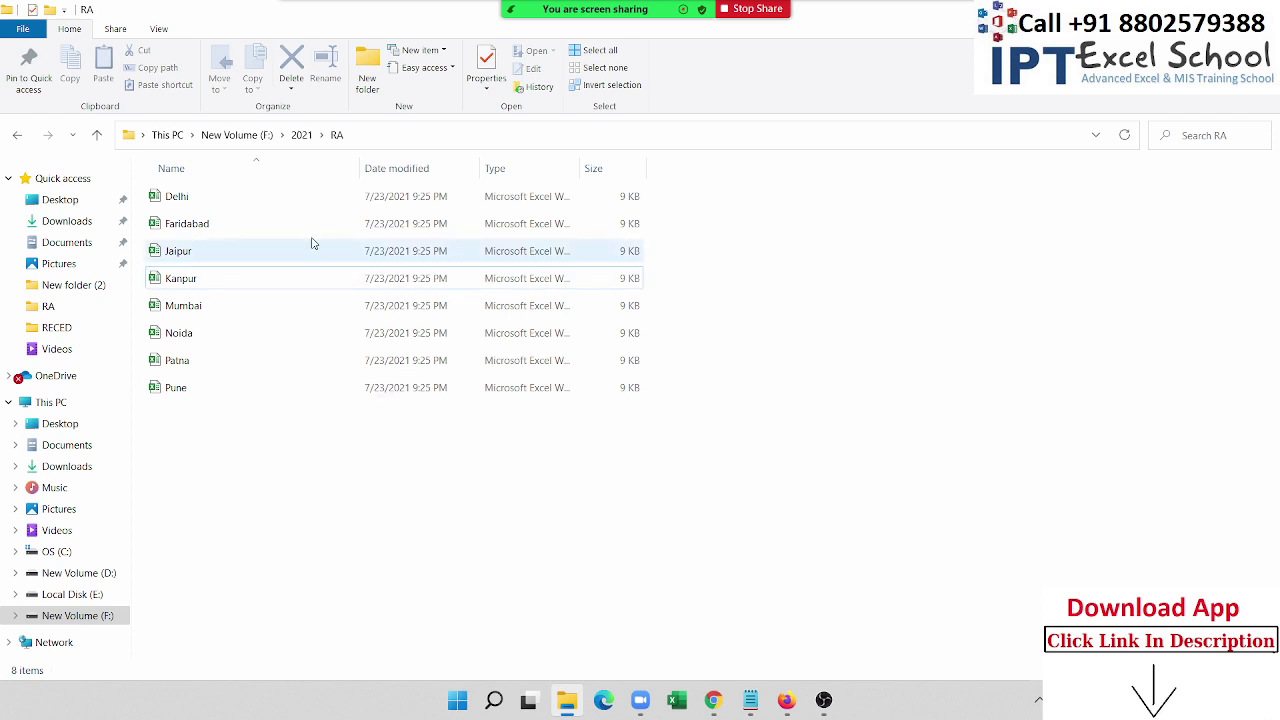
Step: Reveal the folder path F:\2021\RA, then switch to Excel's Home start screen
left_click(397, 137)
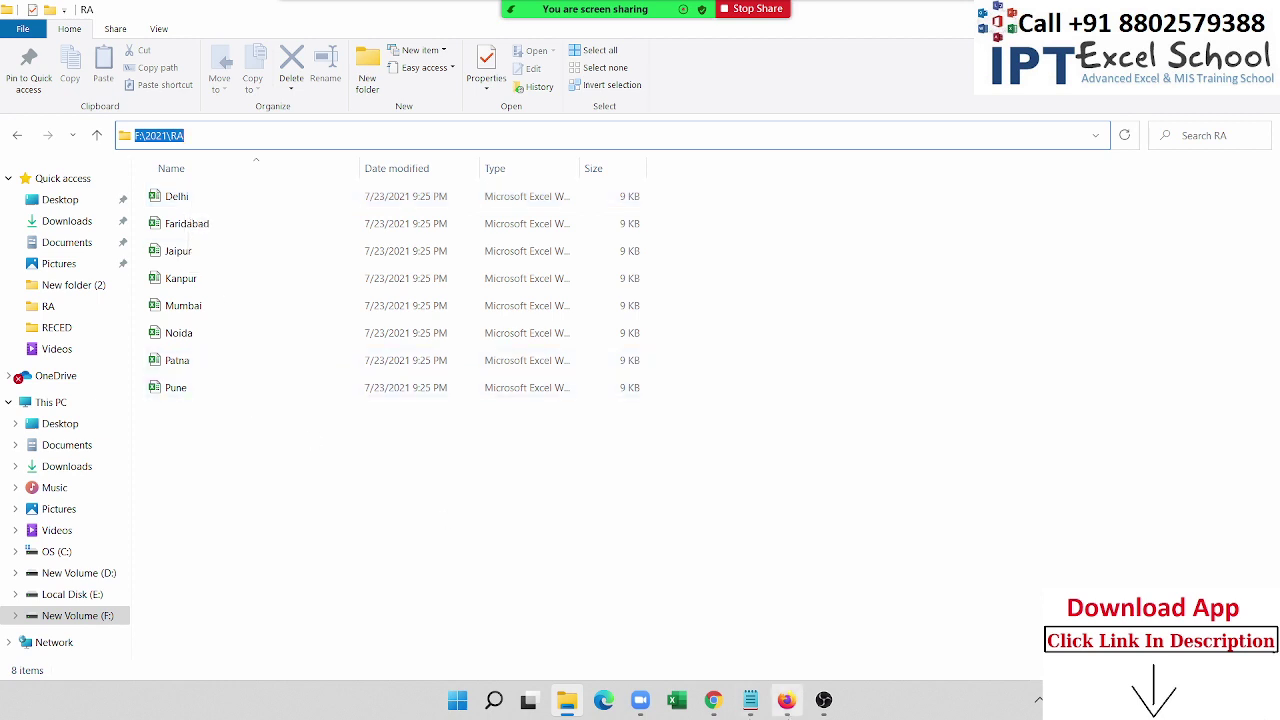
left_click(675, 702)
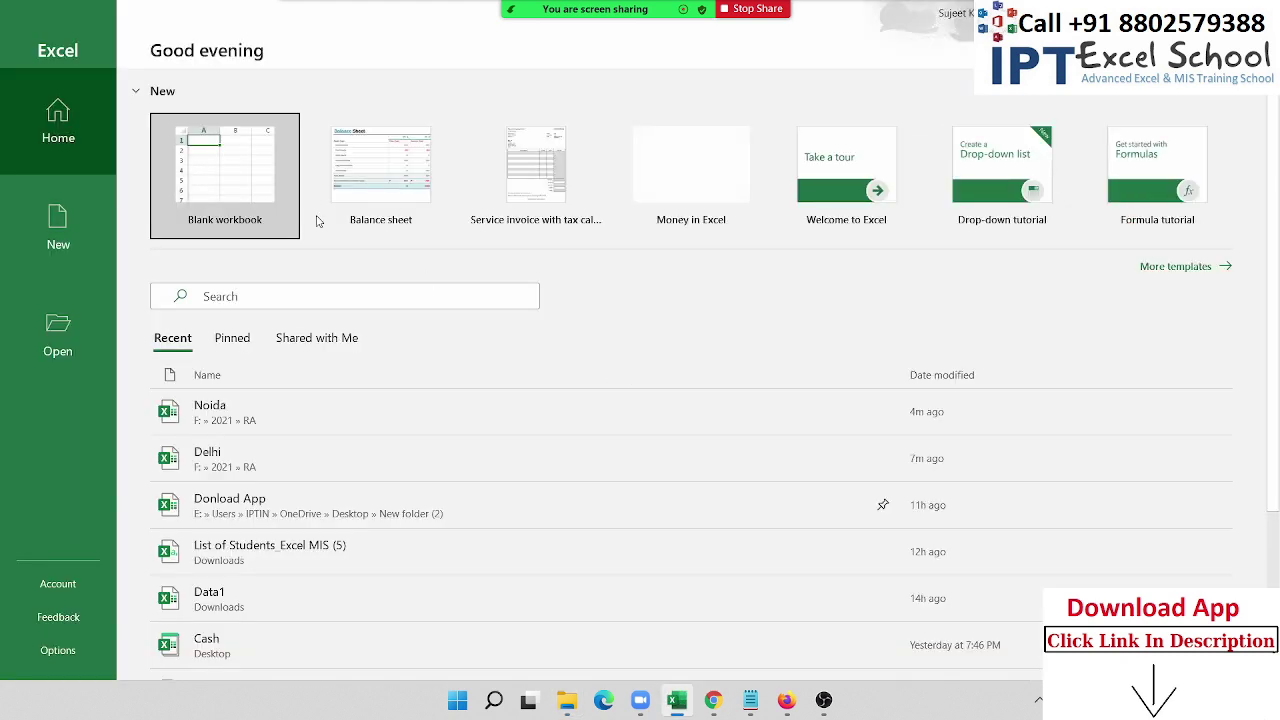
Step: Start a blank workbook and enter City Name in A1, widening column A to fit
left_click(223, 168)
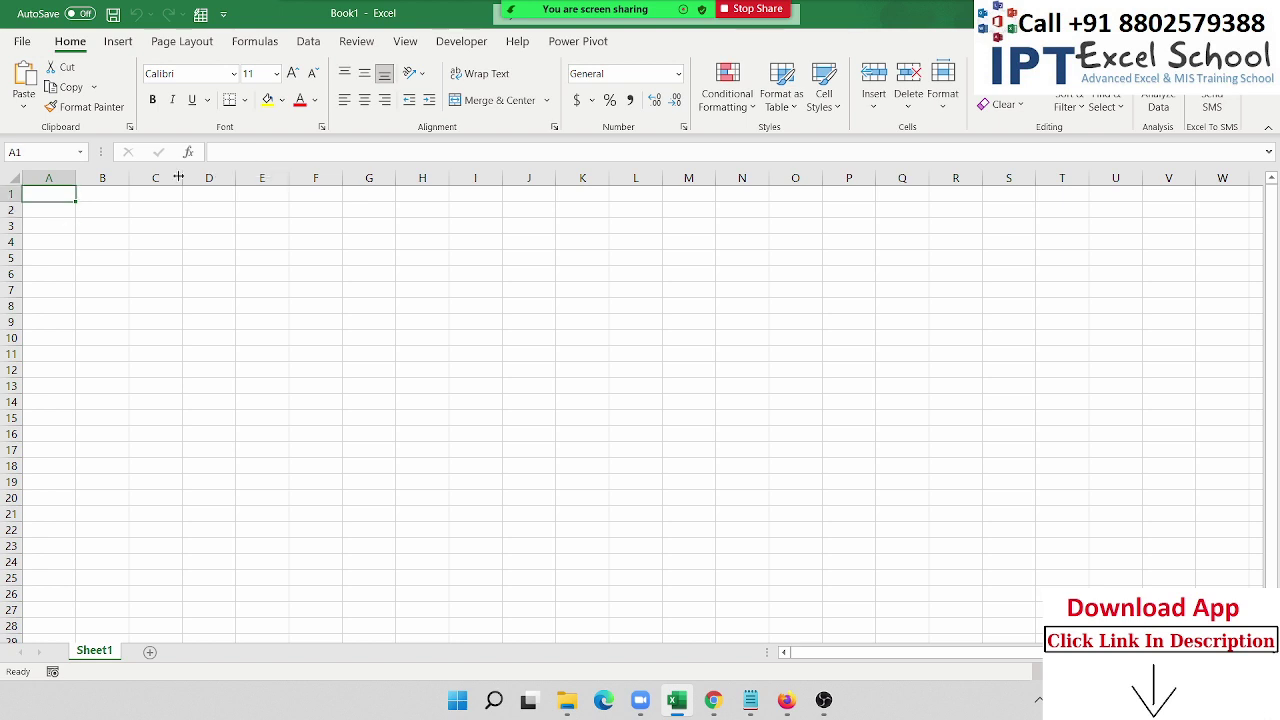
type("Name")
key("Escape")
type("C")
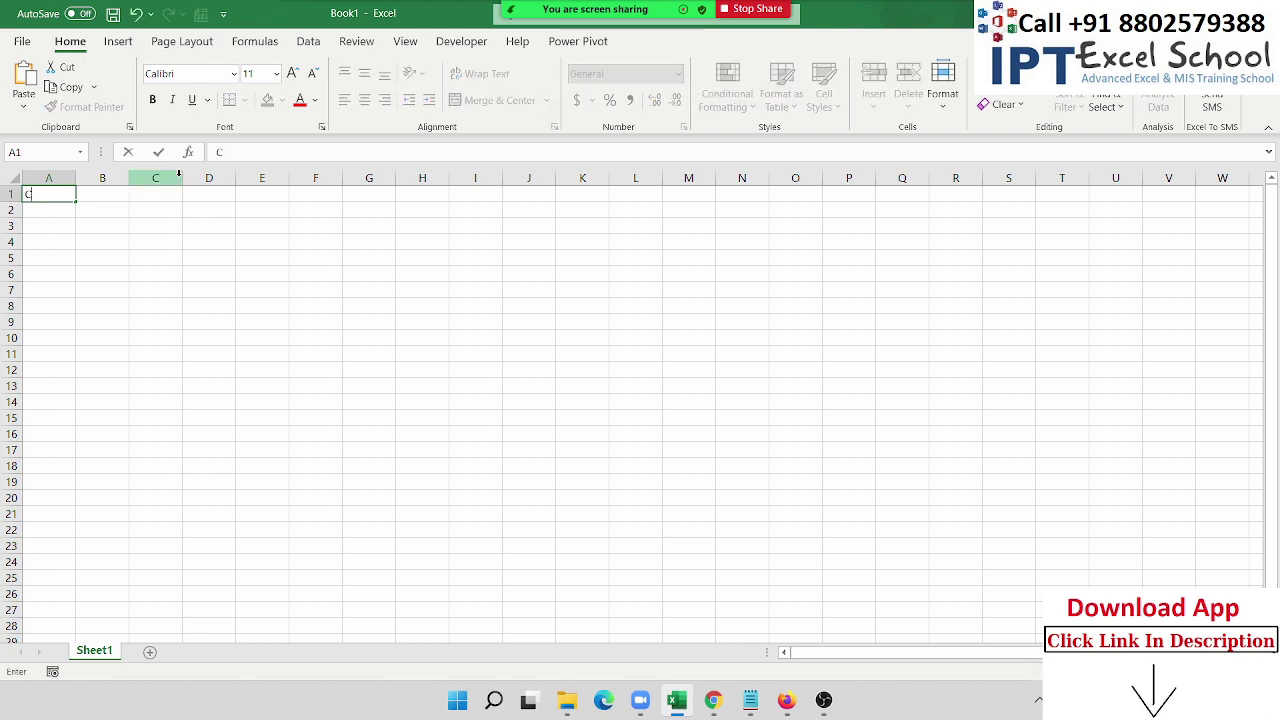
type("ity")
type(" Name")
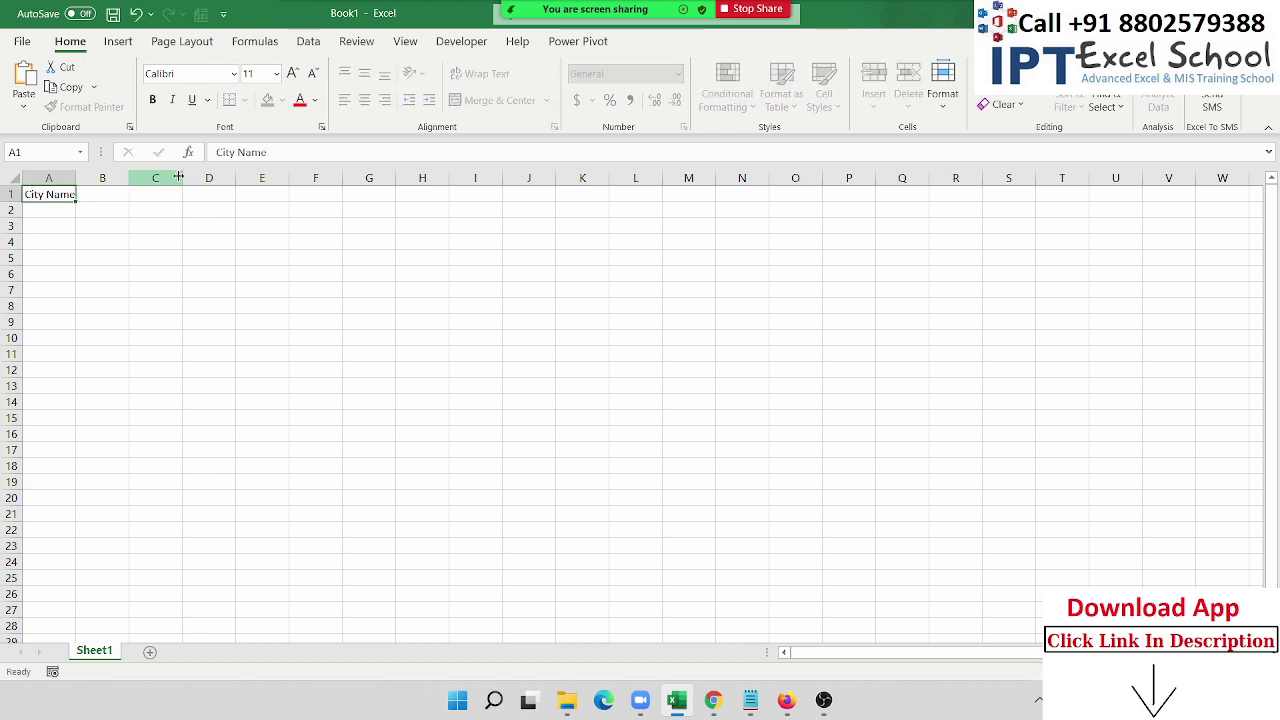
key("Return")
double_click(75, 177)
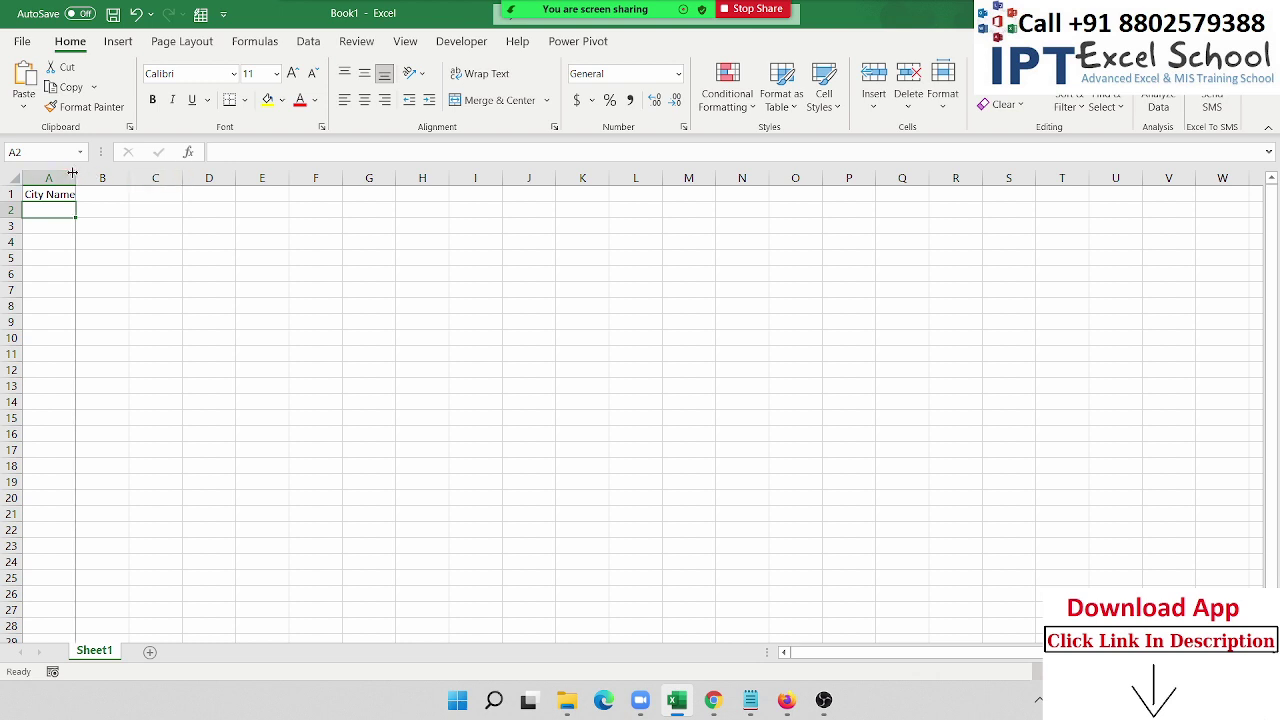
Step: Enter 2020 as the B1 header, widen column B, and select cell A2
left_click(114, 192)
type("Amt")
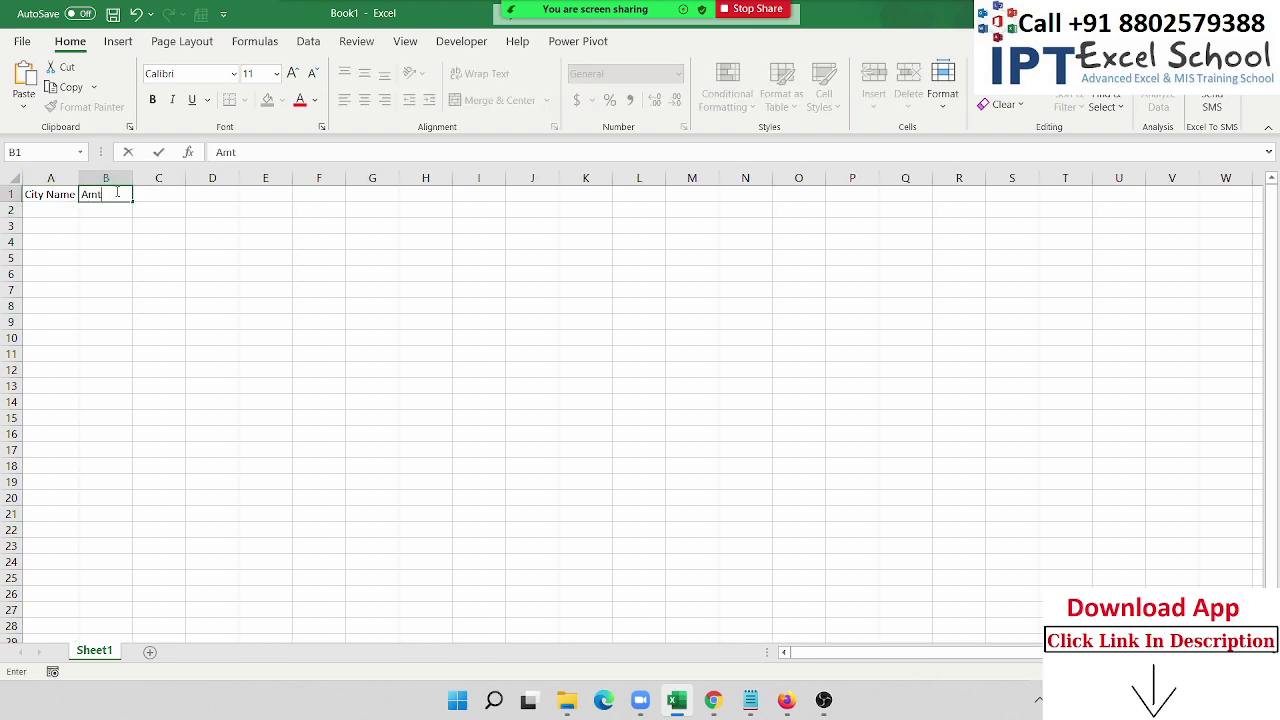
key("Escape")
type("Tot")
type("a")
key("Escape")
type("20")
type("20")
key("Return")
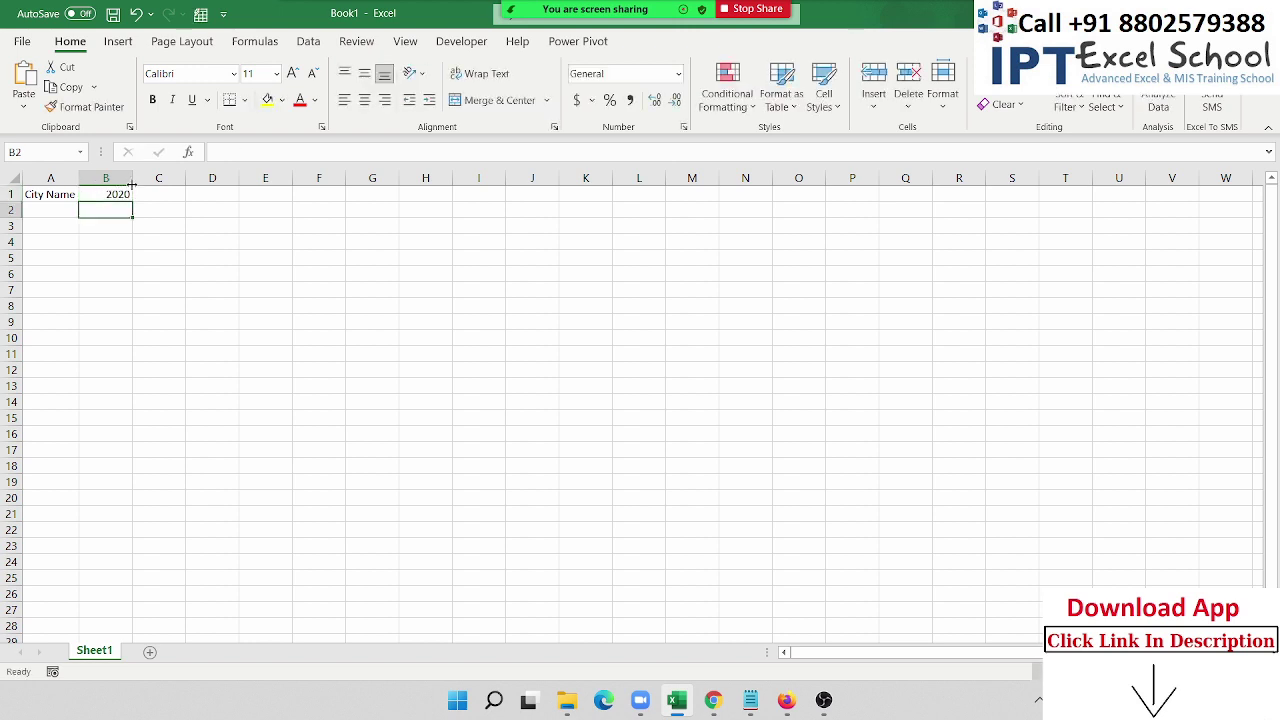
left_click_drag(132, 186, 139, 186)
left_click_drag(55, 214, 55, 383)
left_click(58, 212)
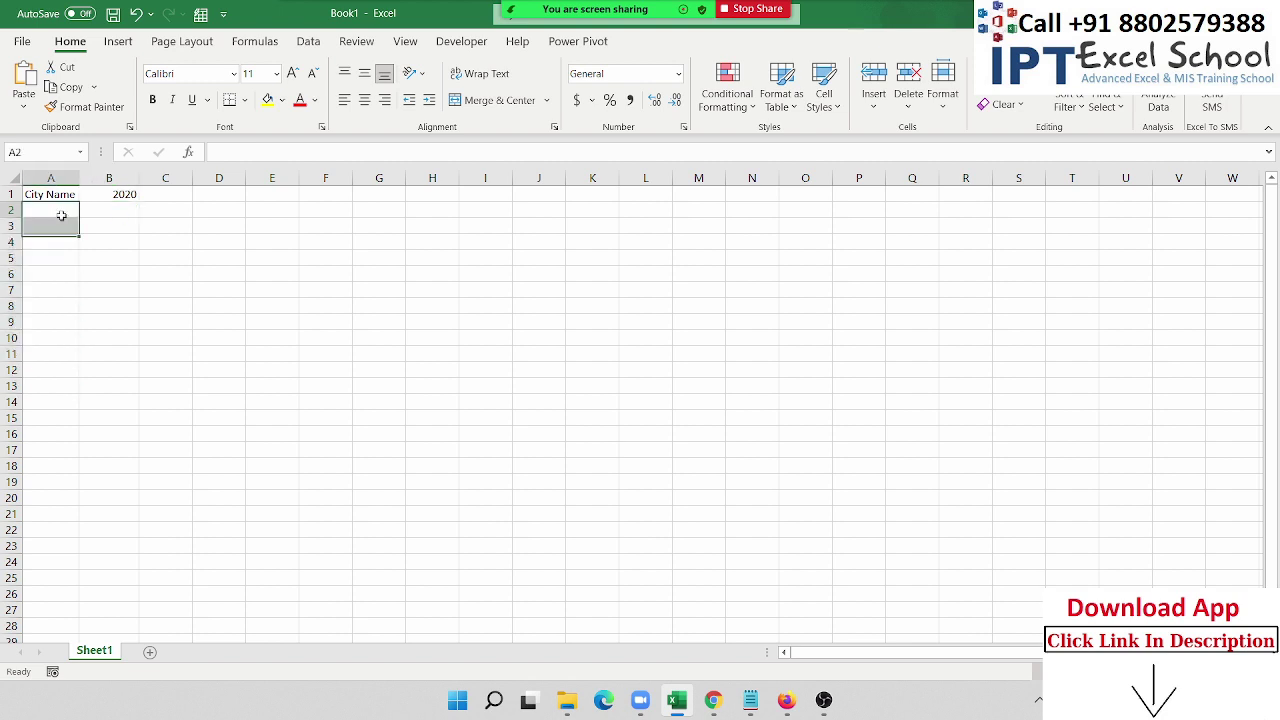
left_click(461, 41)
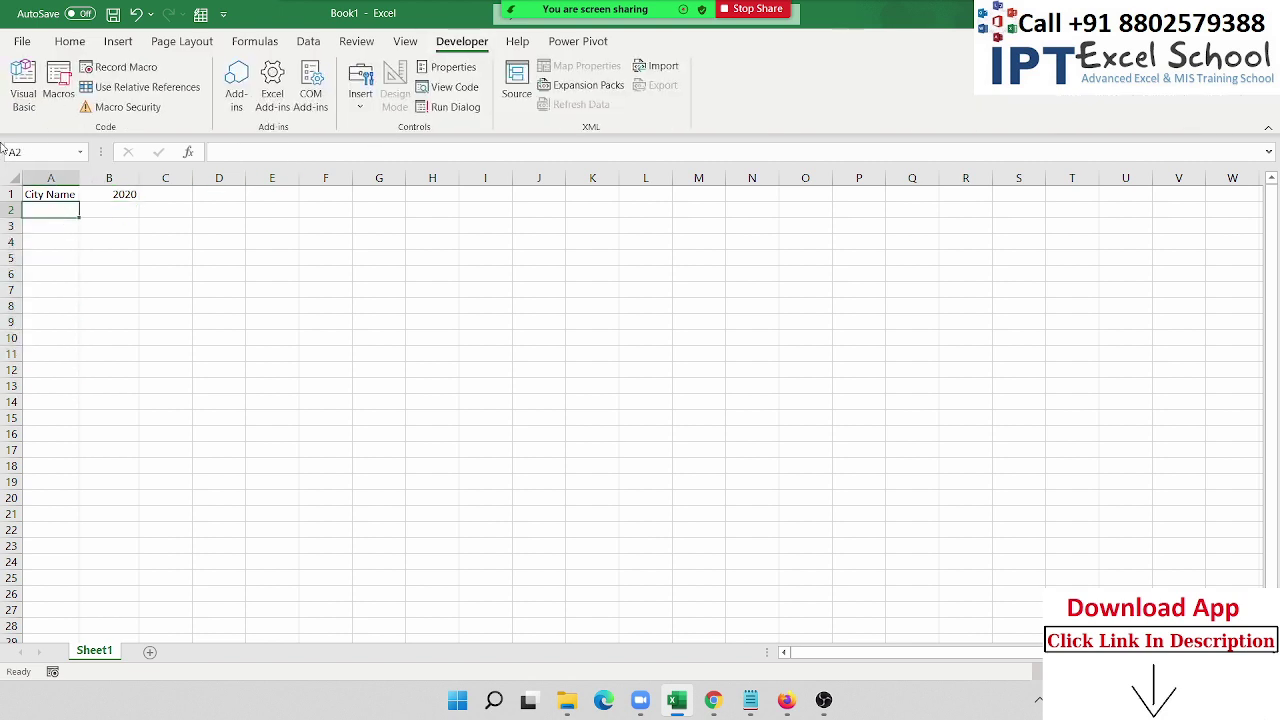
Step: Open the Visual Basic editor beside the workbook and insert a new module
left_click(20, 97)
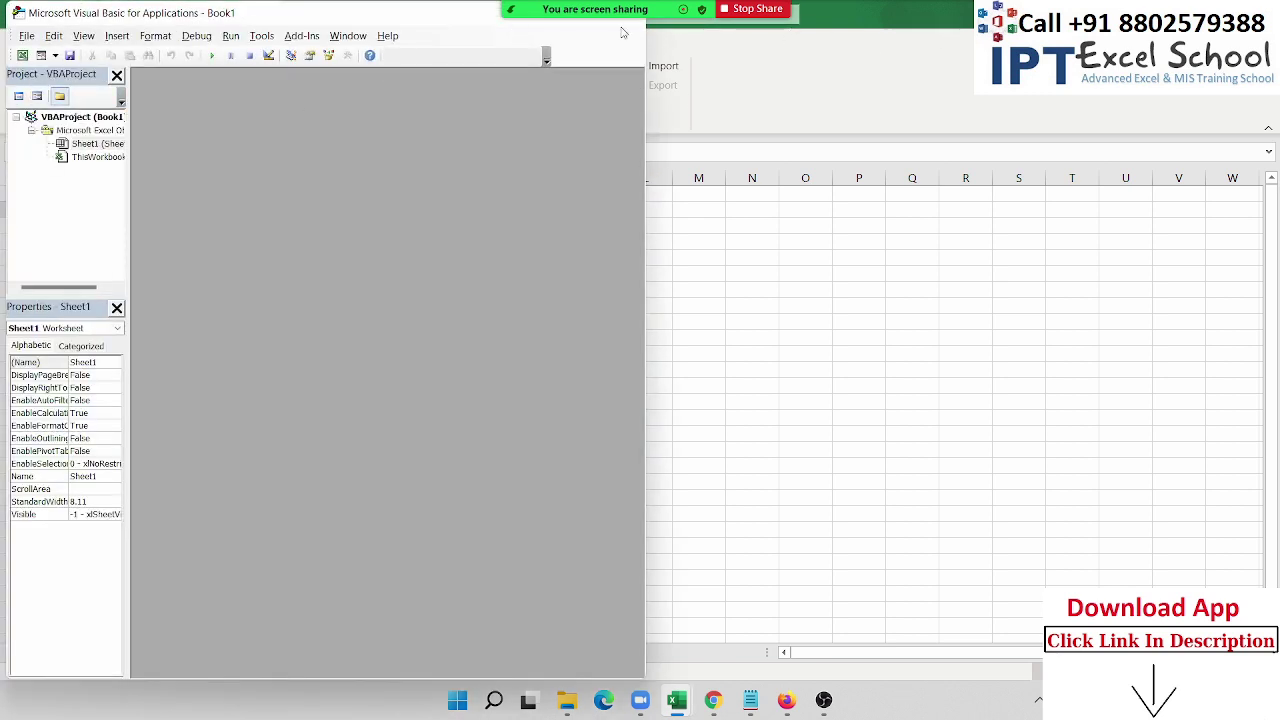
double_click(335, 13)
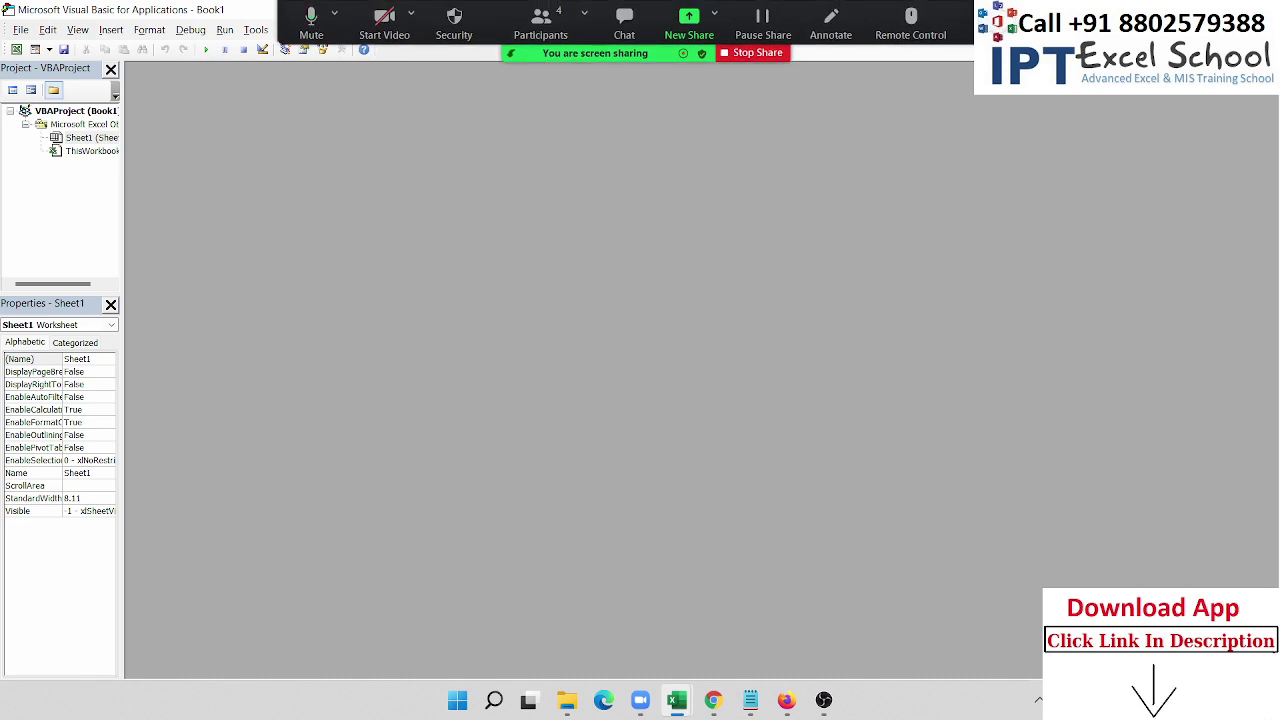
left_click(1113, 120)
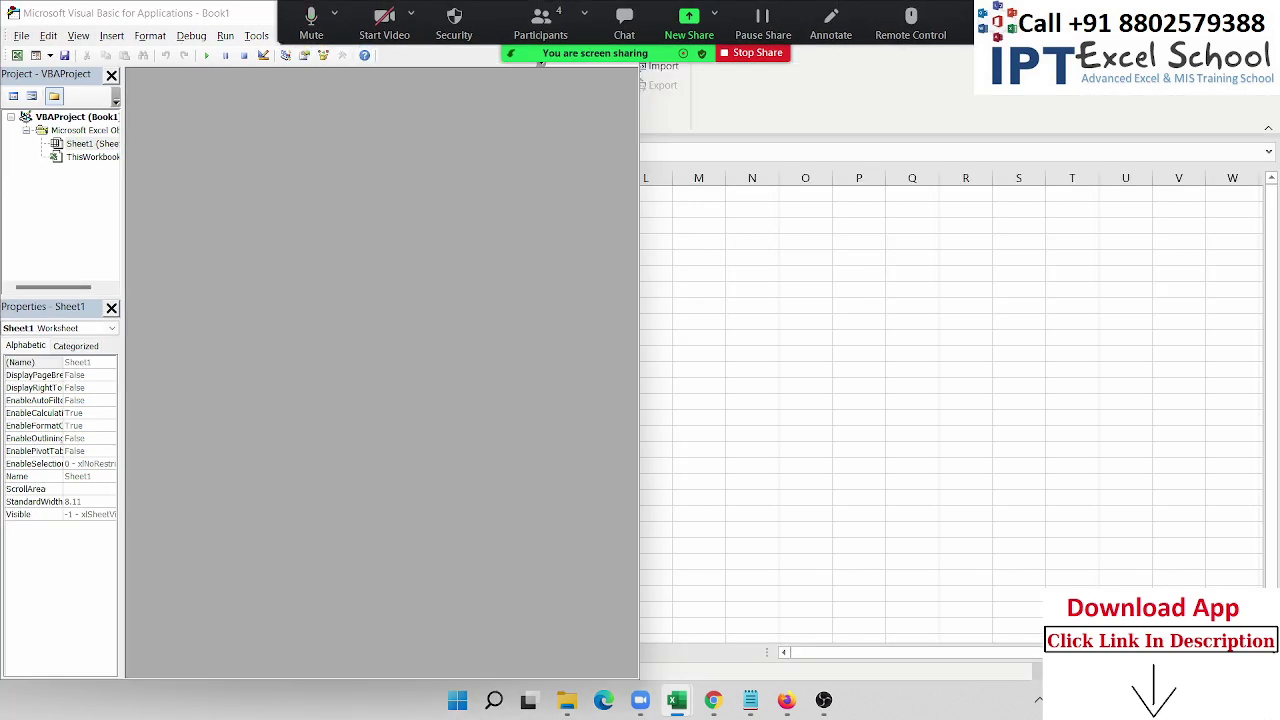
left_click(801, 137)
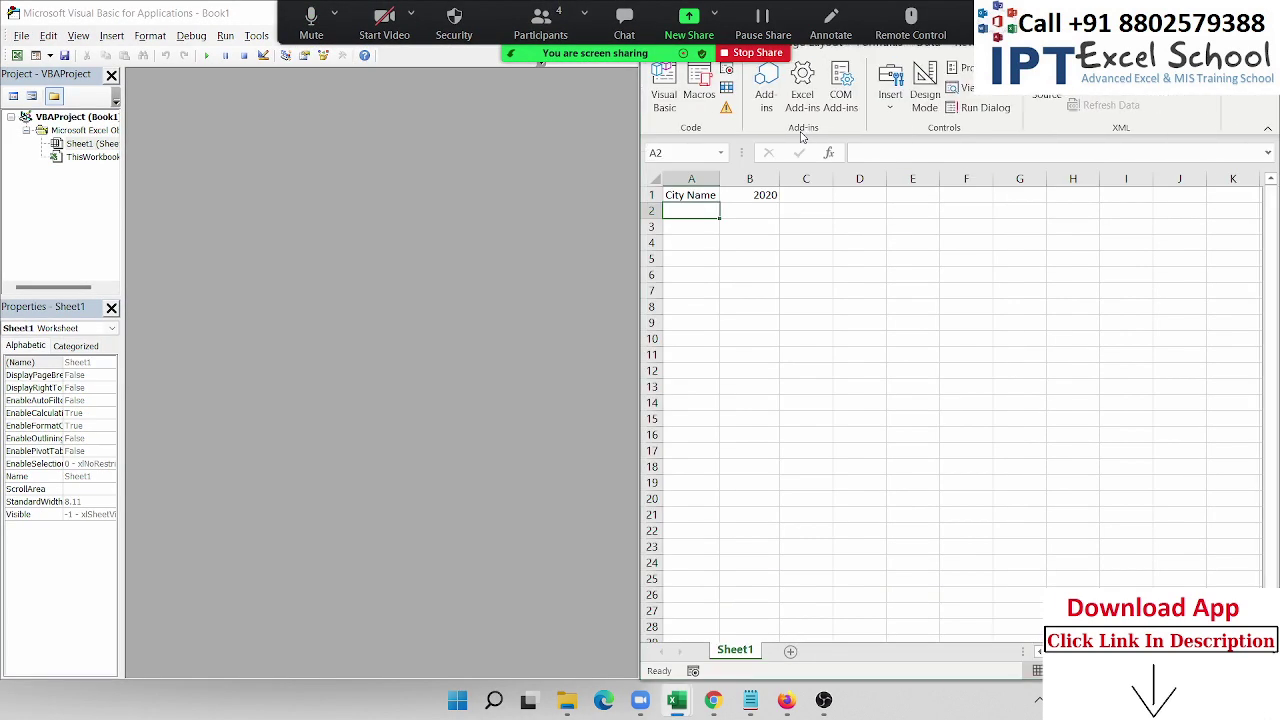
left_click(113, 37)
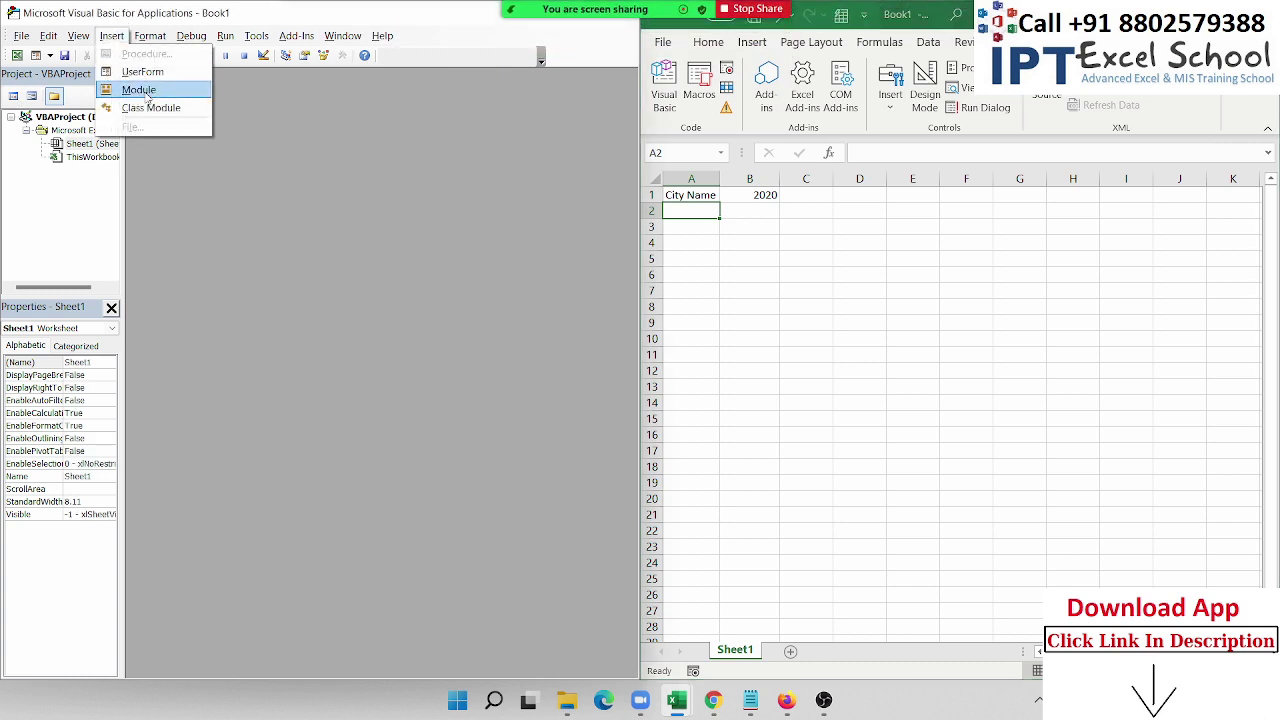
left_click(137, 89)
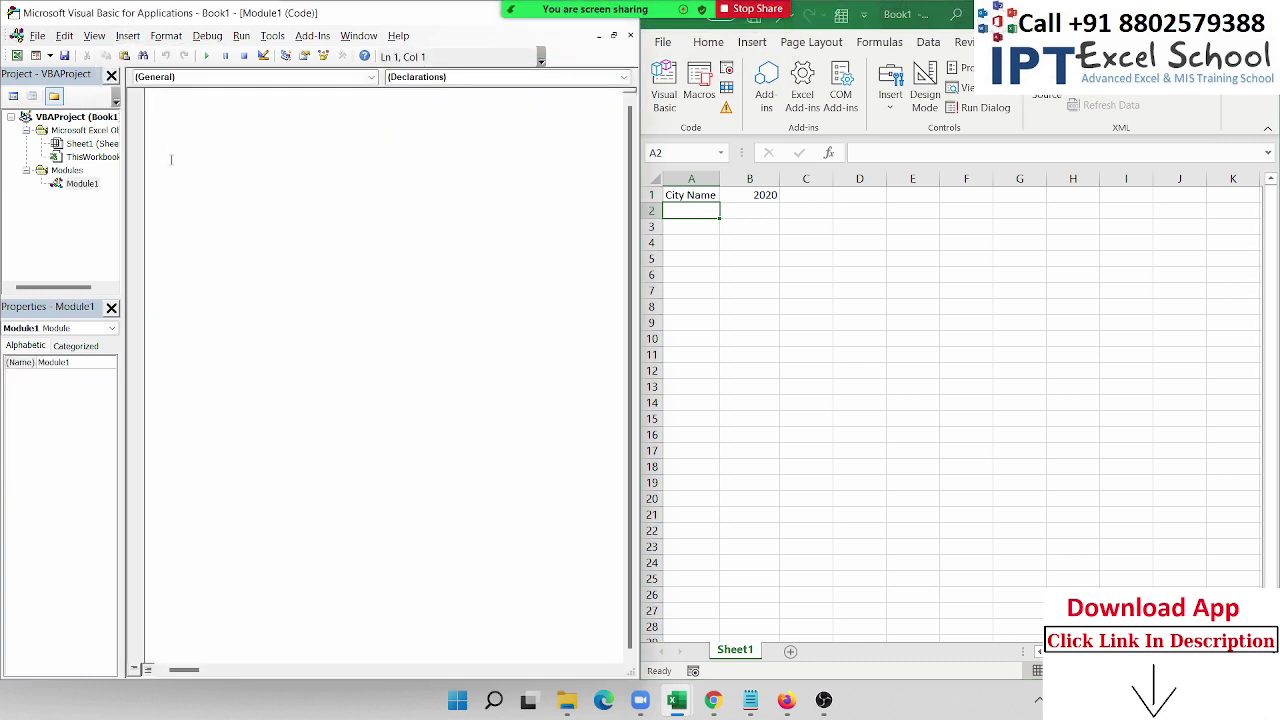
Step: Create the macro Sub rr() in Module1
type("sub ")
type("rr(")
type(")")
key("Return")
key("Return")
key("Return")
key("Return")
key("Return")
left_click(152, 135)
left_click(152, 122)
Step: Declare fn As String and begin the line fn = dir( inside rr
type("dim")
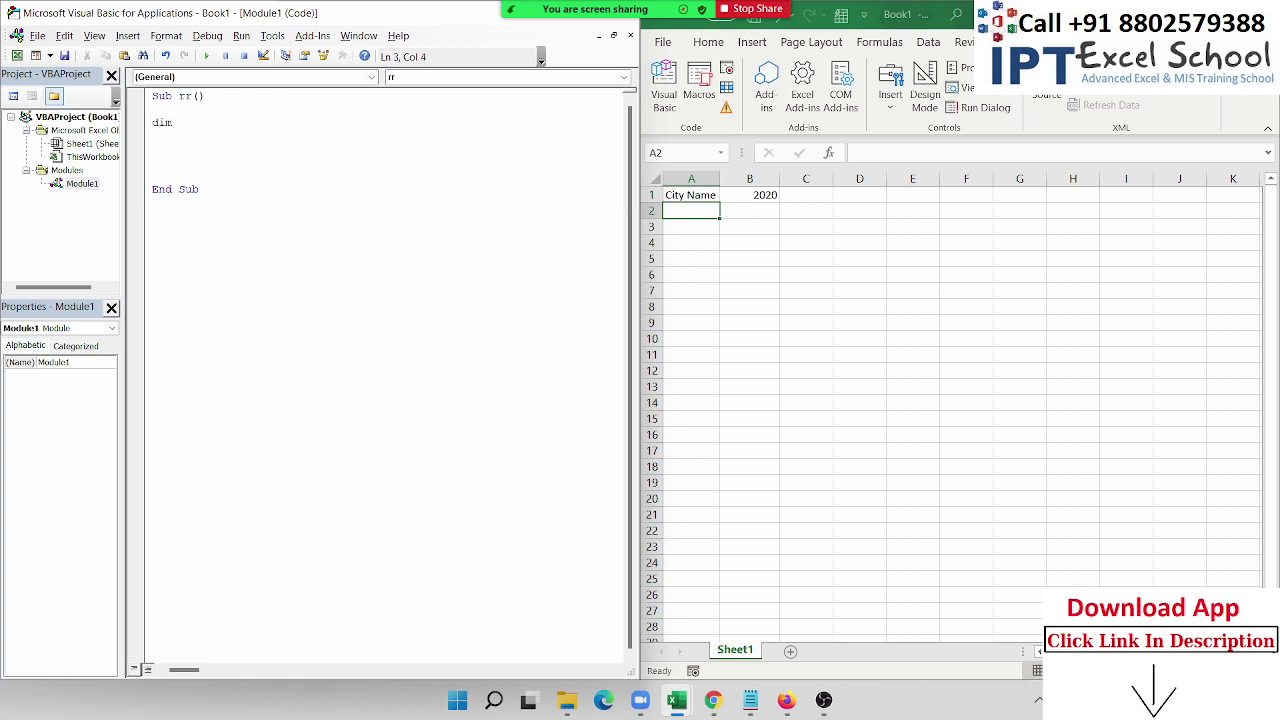
type(" fn")
type(" as ")
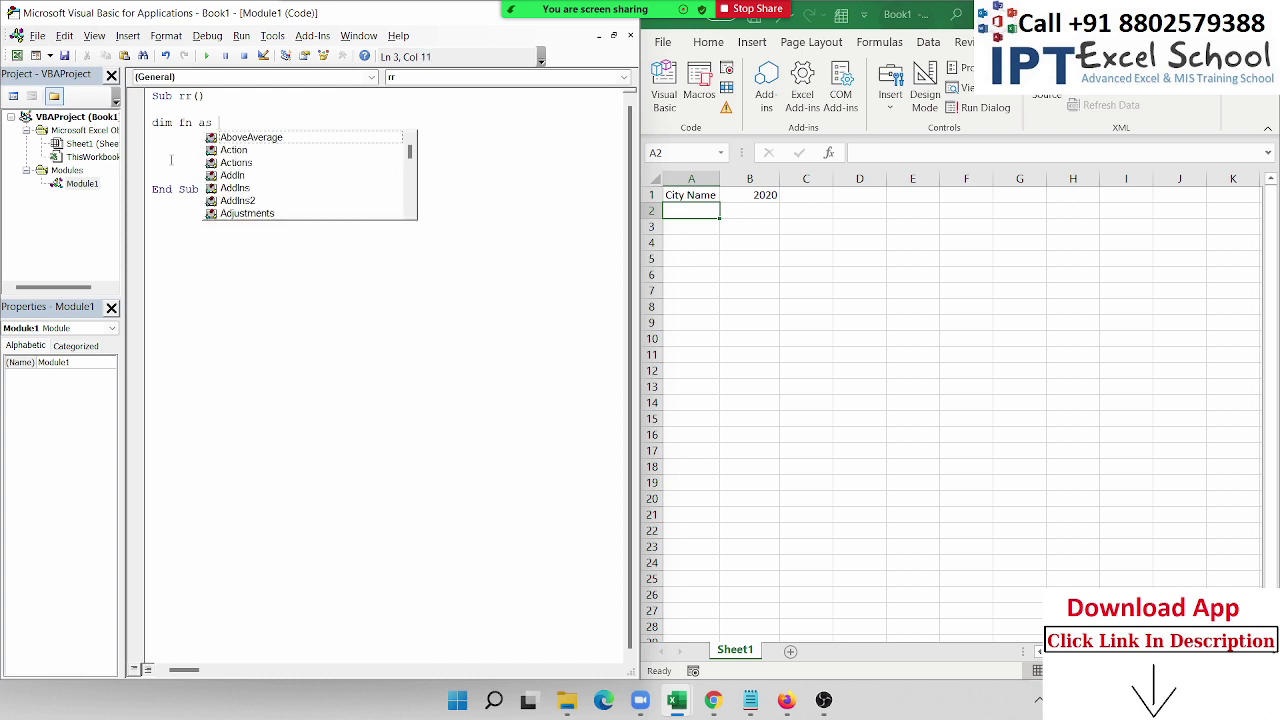
type("st")
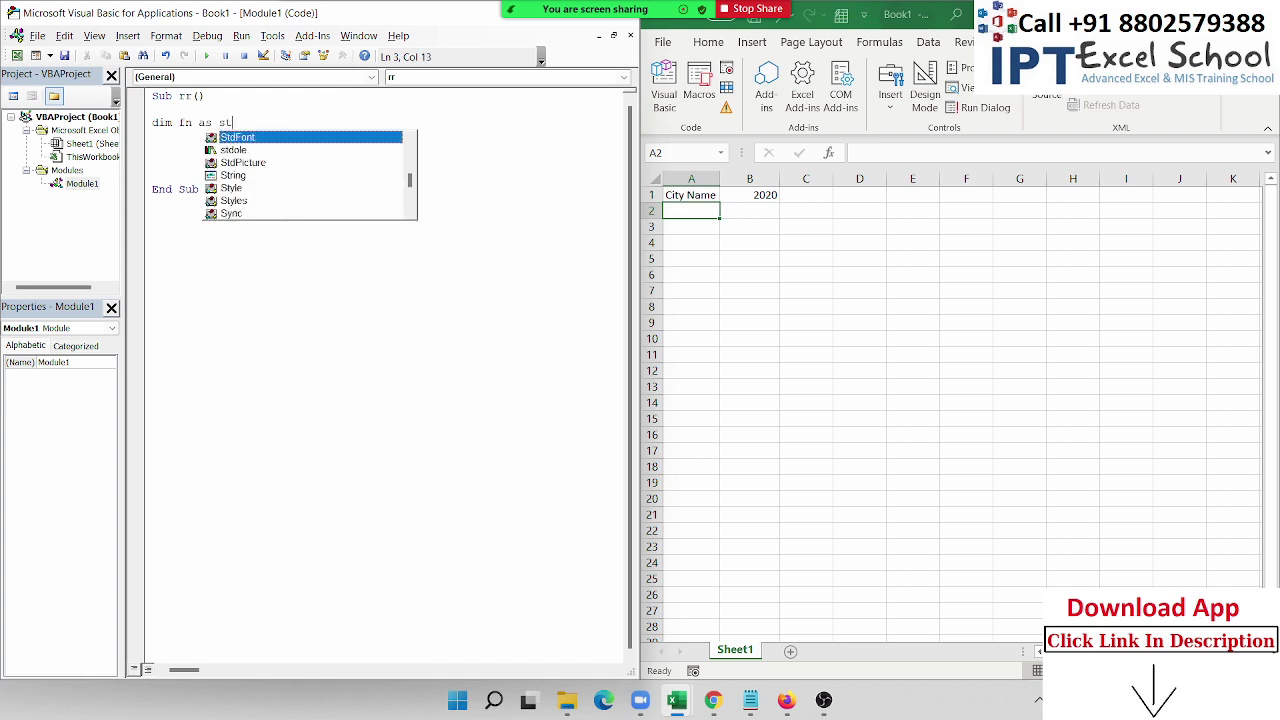
type("r")
key("Tab")
key("Return")
key("Return")
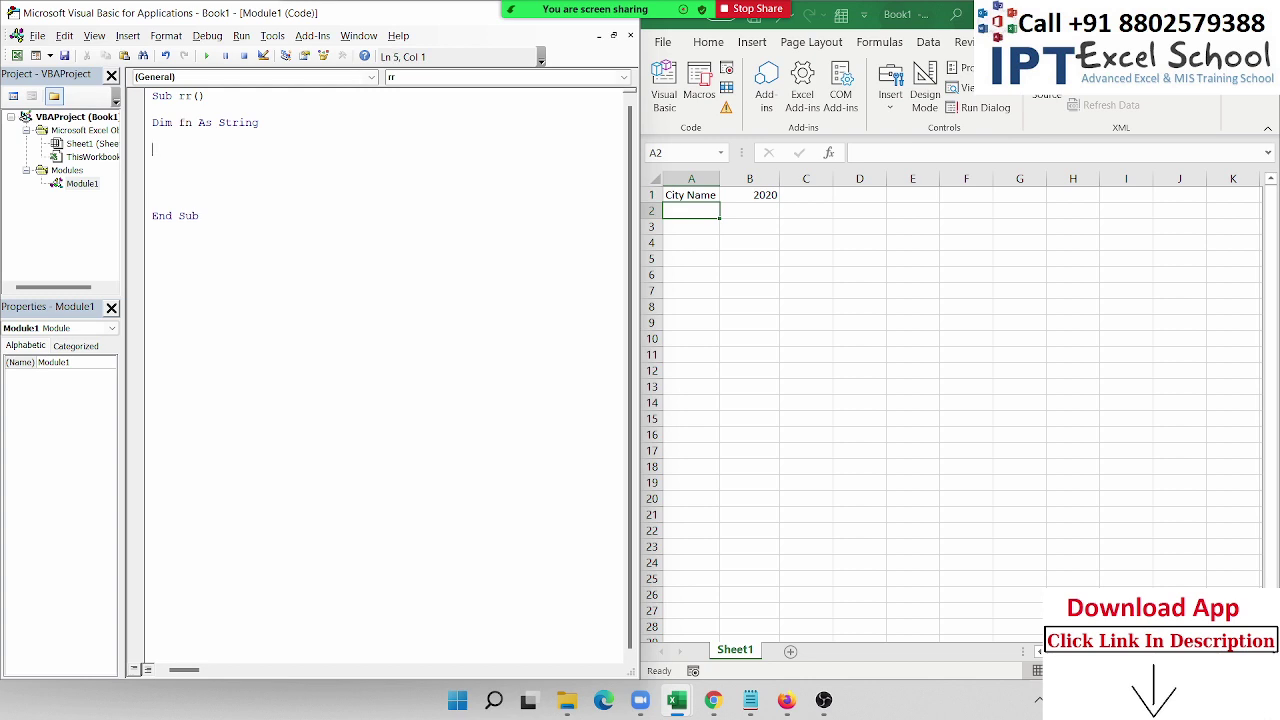
key("Return")
type("f")
type("n =")
type("dir(")
key("BackSpace")
type("(")
left_click(690, 210)
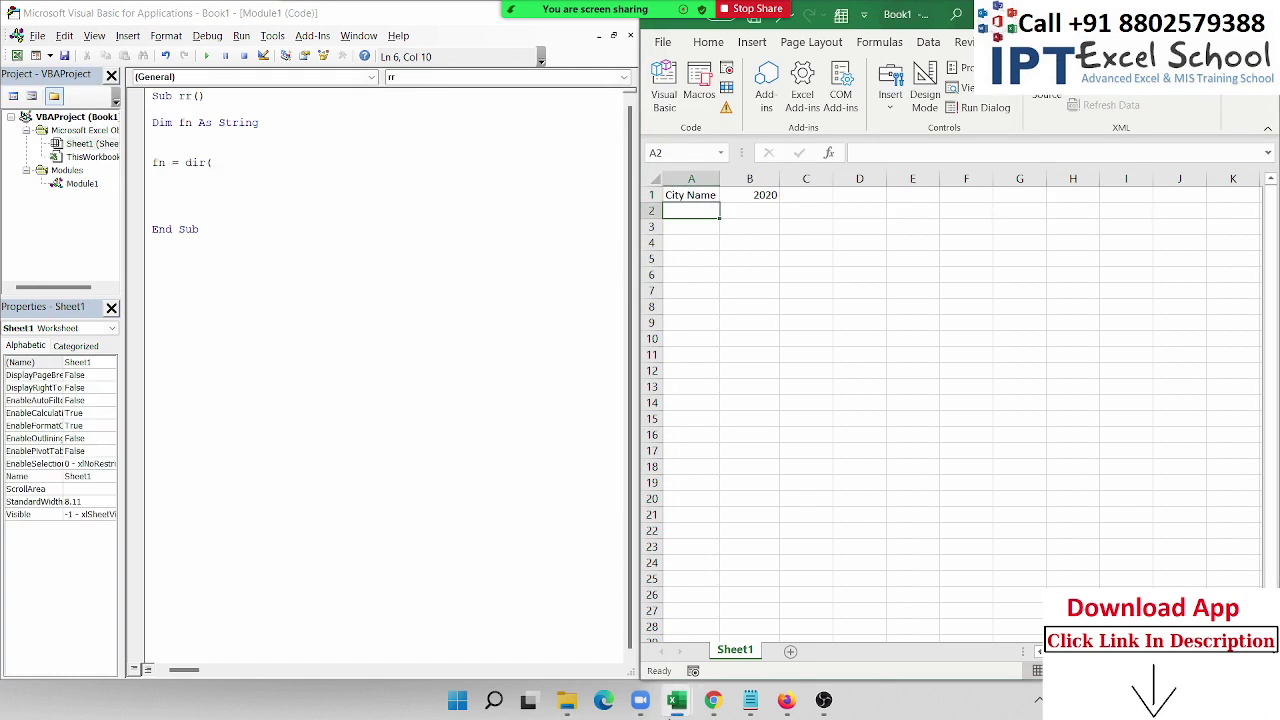
Step: Reopen the RA folder, view its path, and check the folder's properties
left_click(567, 700)
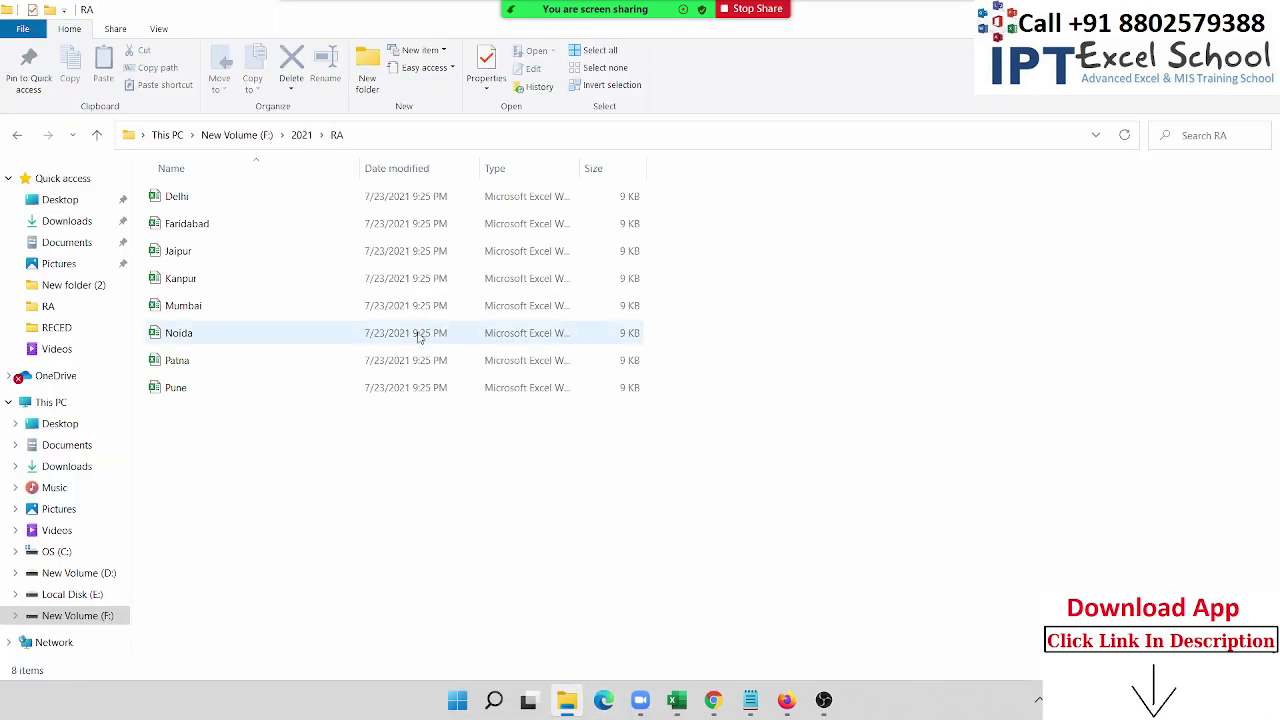
left_click(380, 137)
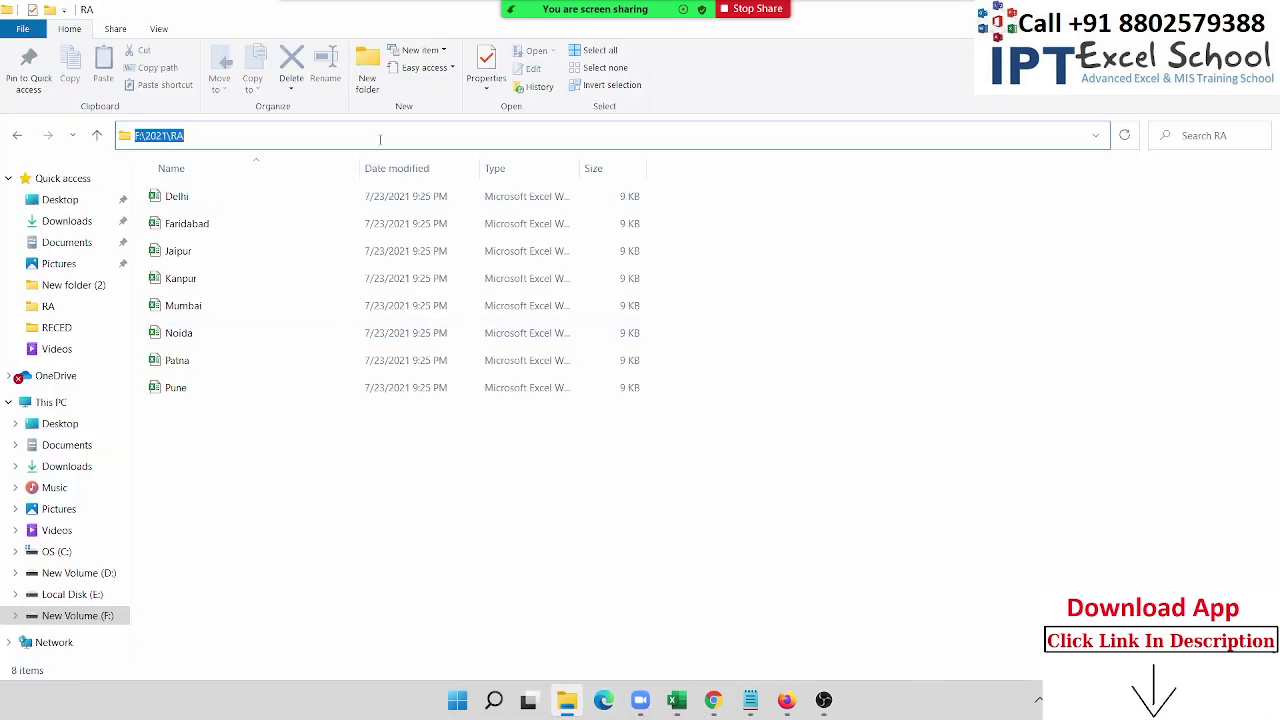
key("Escape")
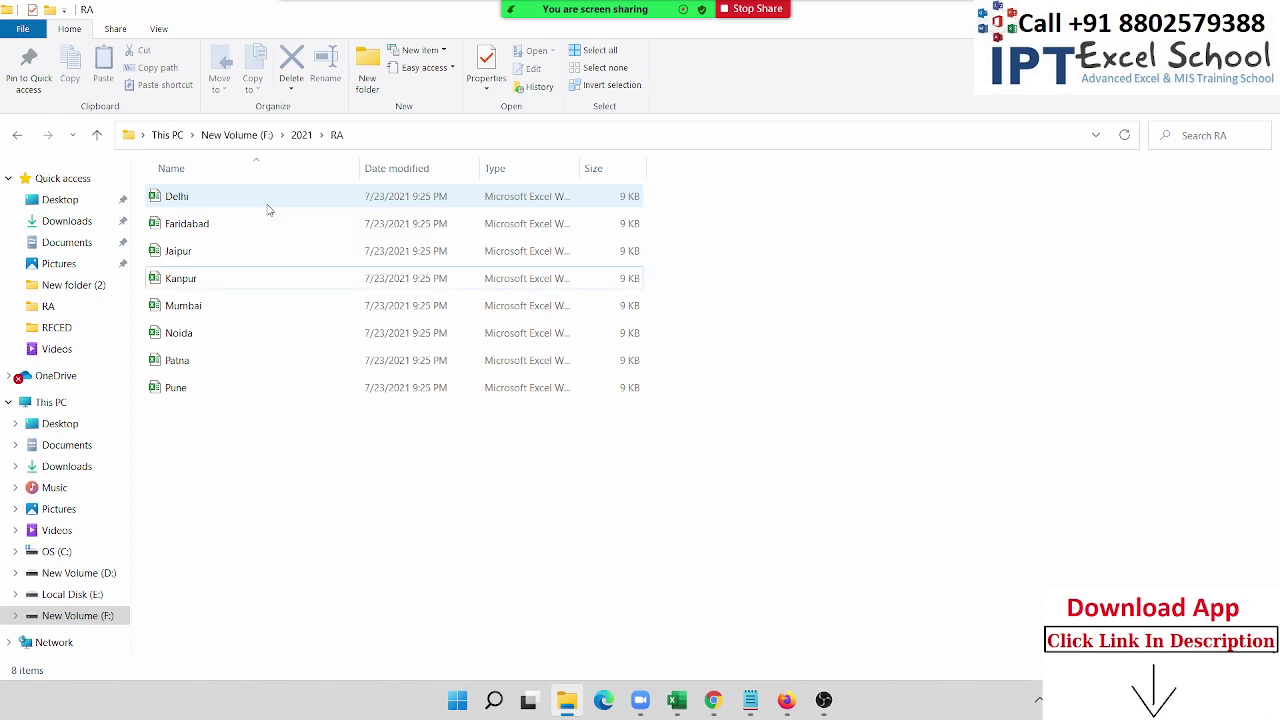
right_click(268, 208)
left_click(323, 462)
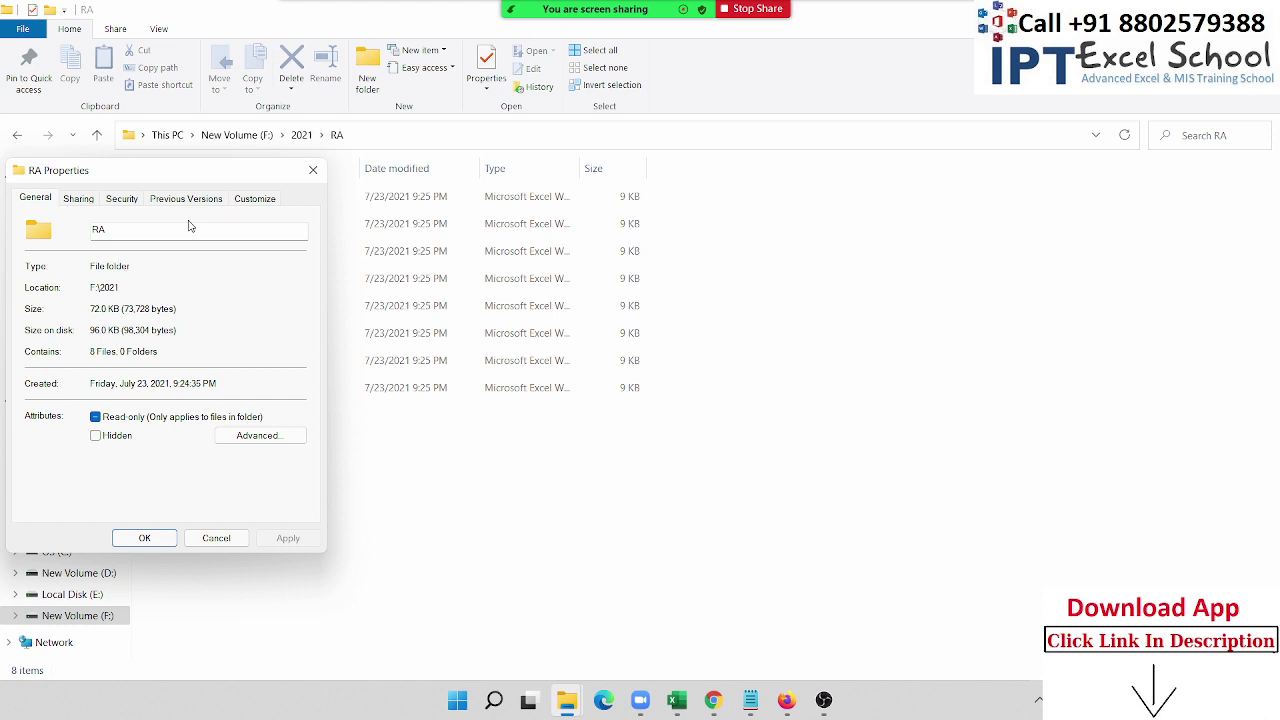
key("Escape")
Step: Confirm in Properties that Faridabad is an .xlsx workbook, then return to Excel
right_click(228, 235)
left_click(225, 229)
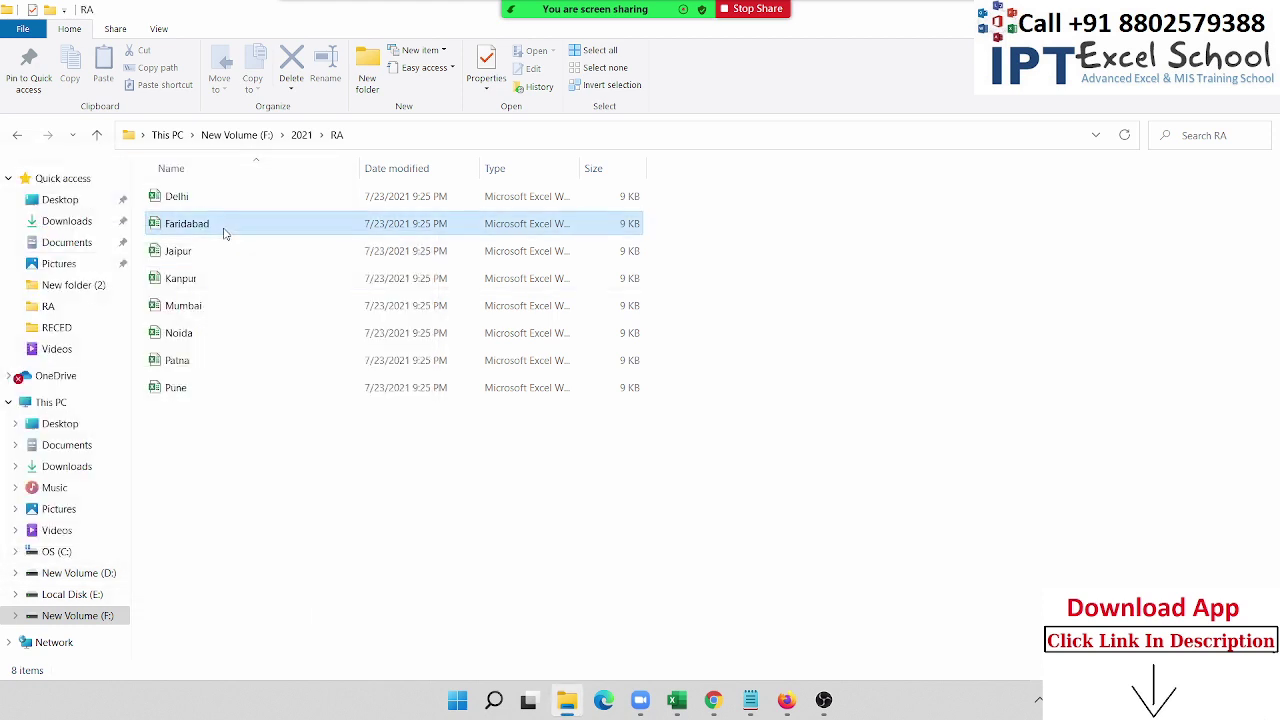
right_click(228, 226)
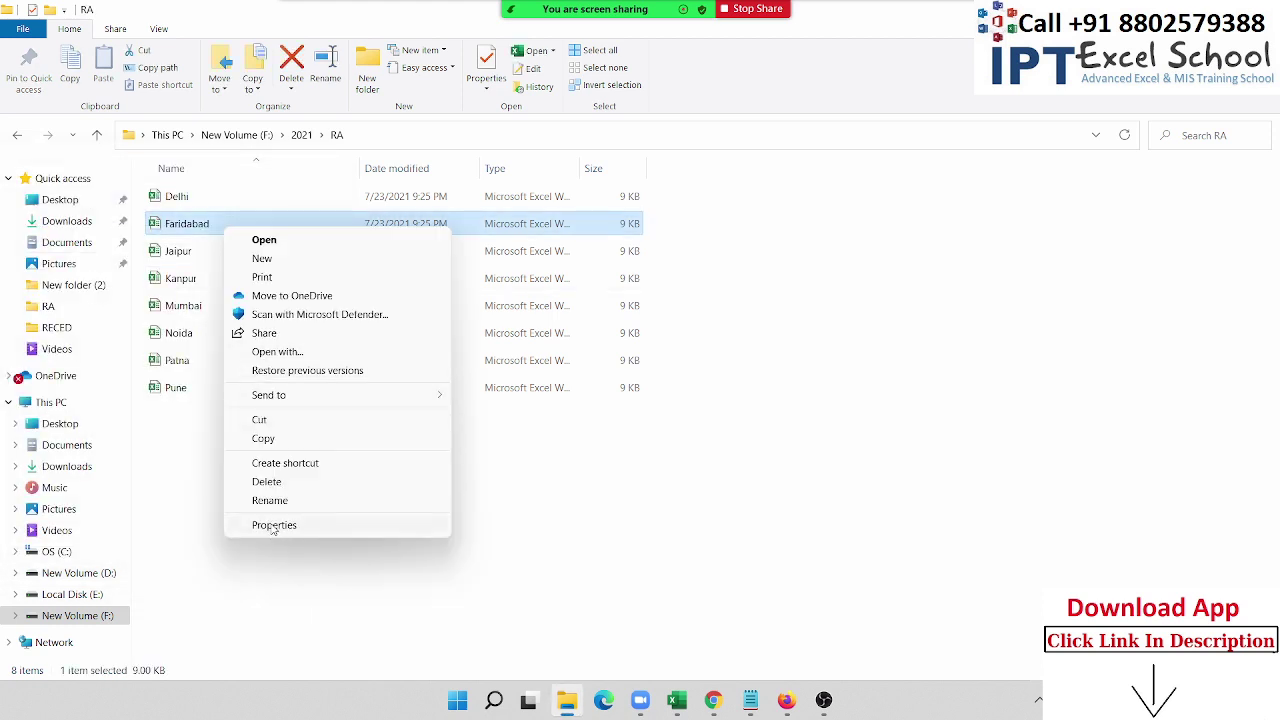
left_click(272, 528)
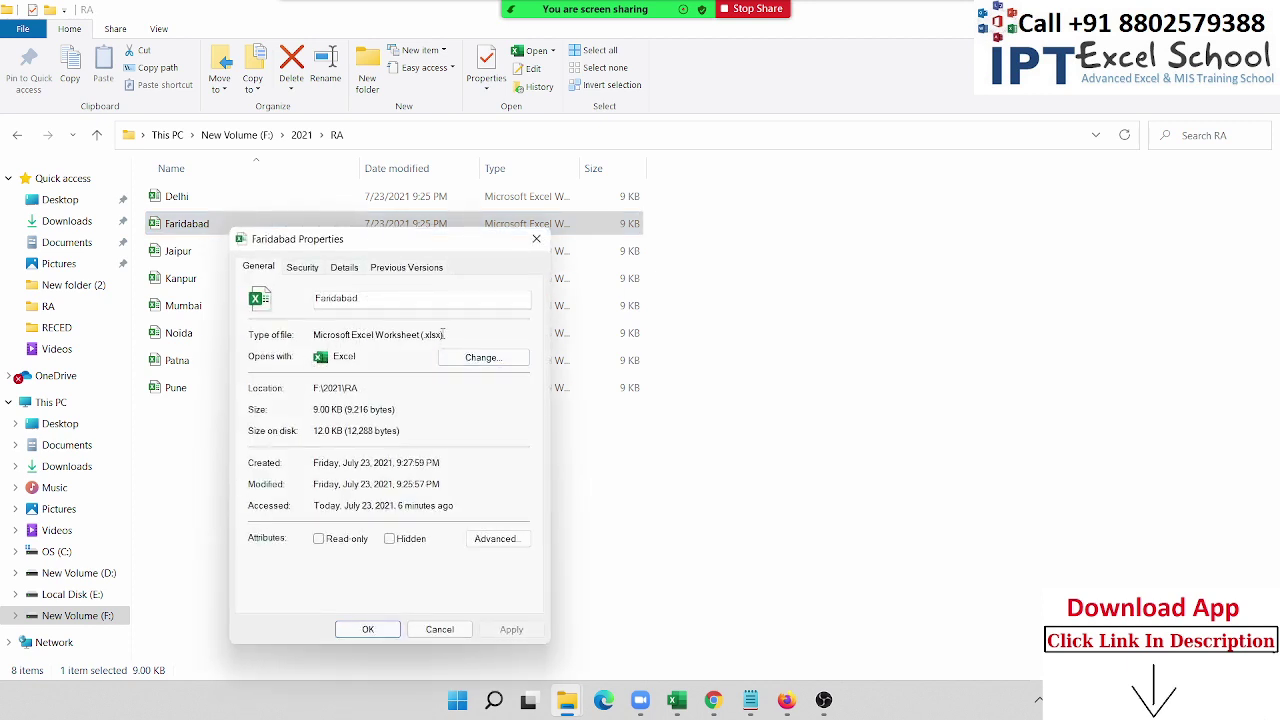
key("Escape")
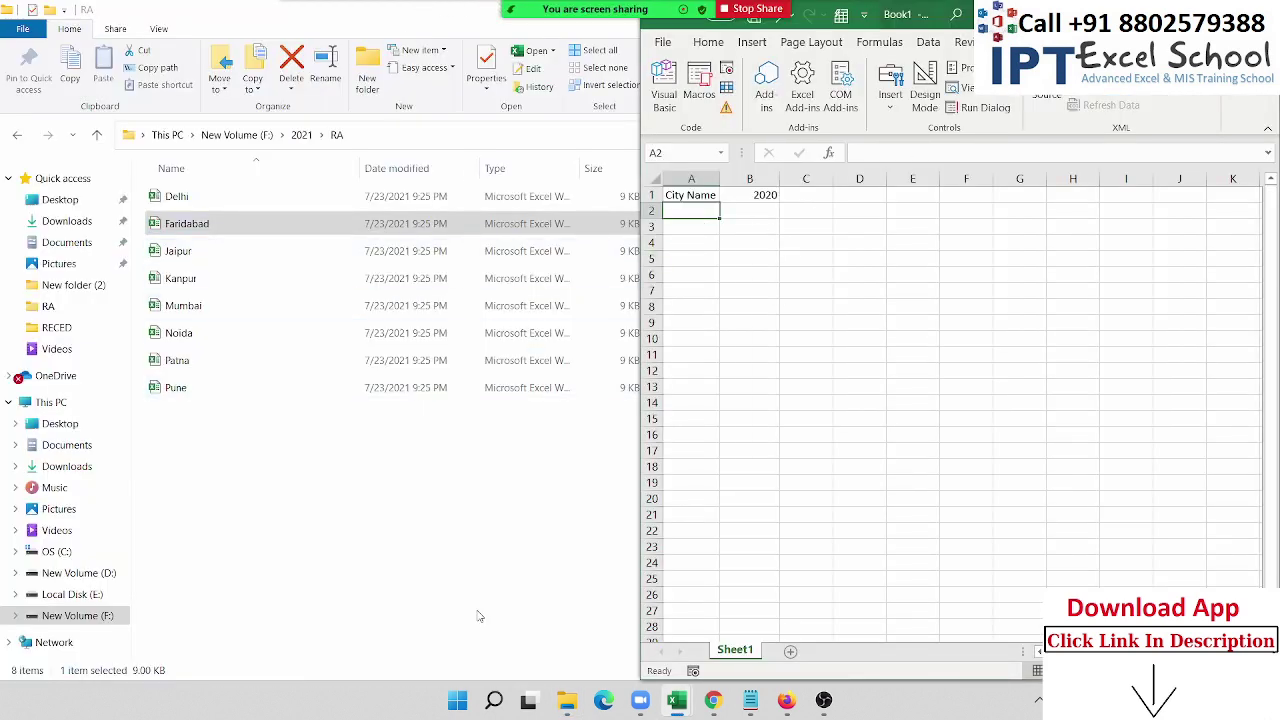
left_click(677, 700)
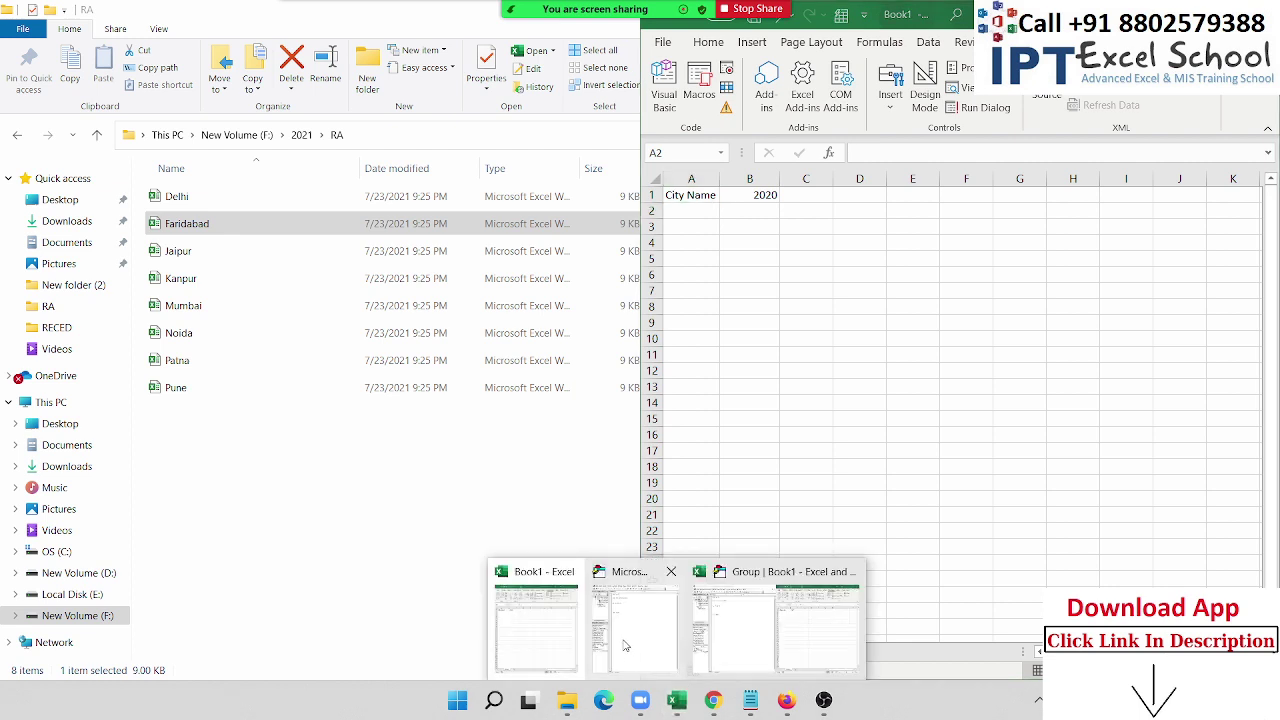
Step: Complete the line fn = Dir("F:\2021\RA\*.xlsx", vbNormal)
left_click(645, 640)
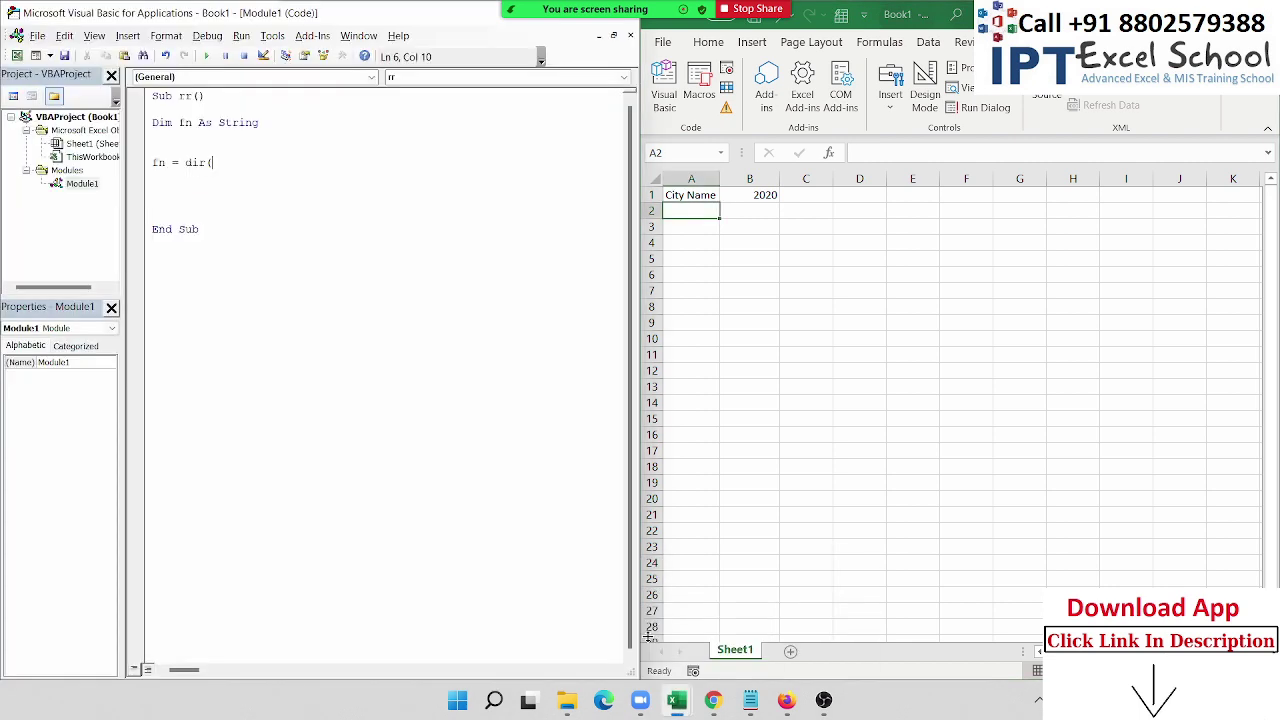
type("\"F:")
type("\\2021\\RA")
type("\\*.")
type("x")
type("lsx\",")
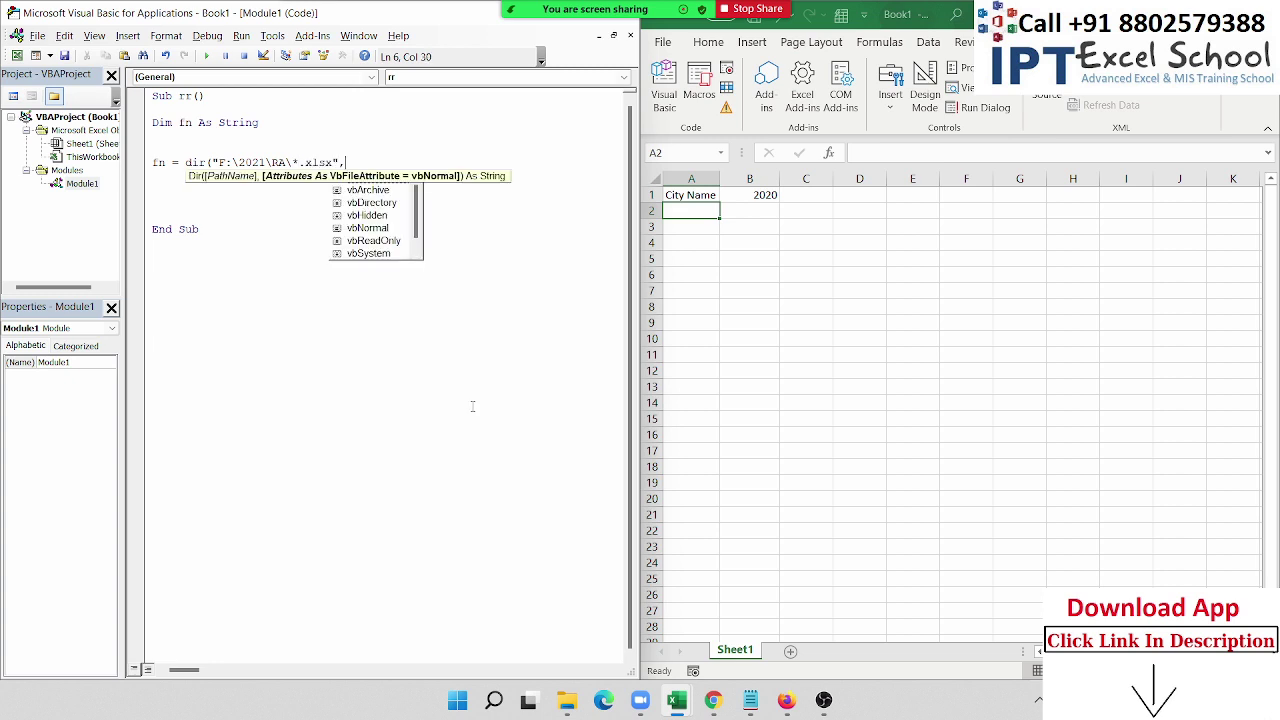
key("Down")
key("Down")
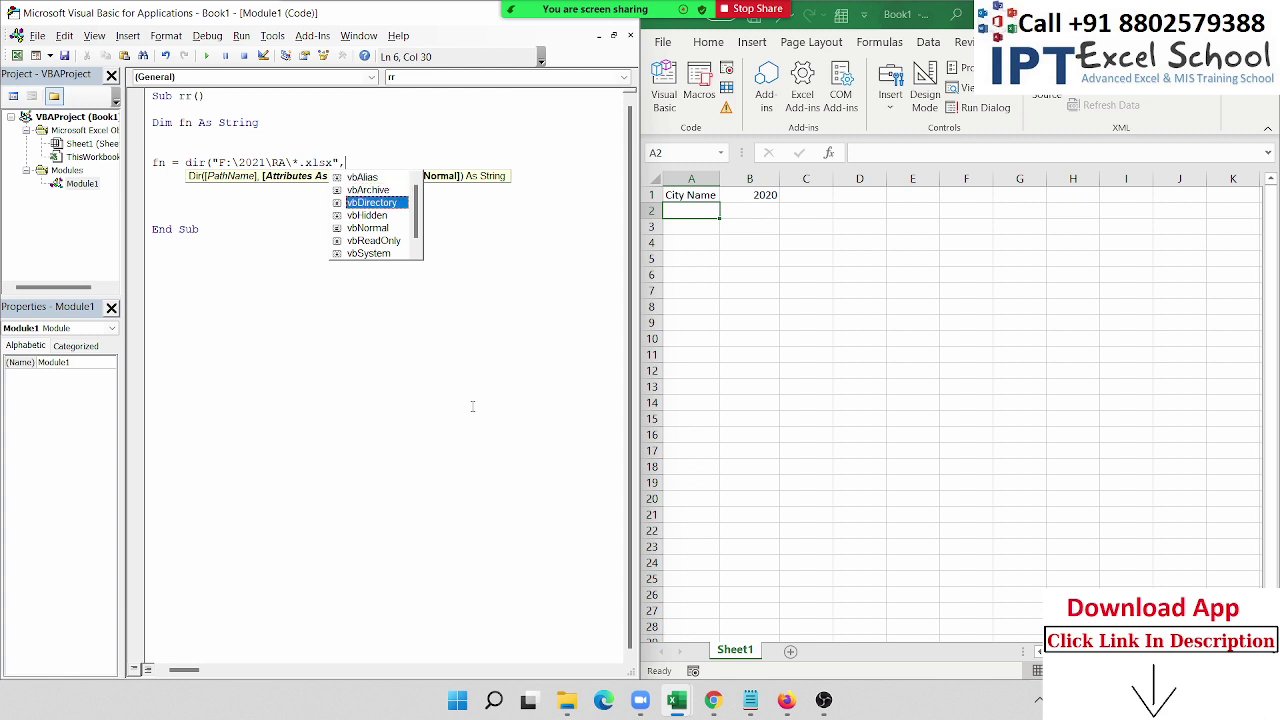
key("Down")
key("Down")
key("Tab")
type(")")
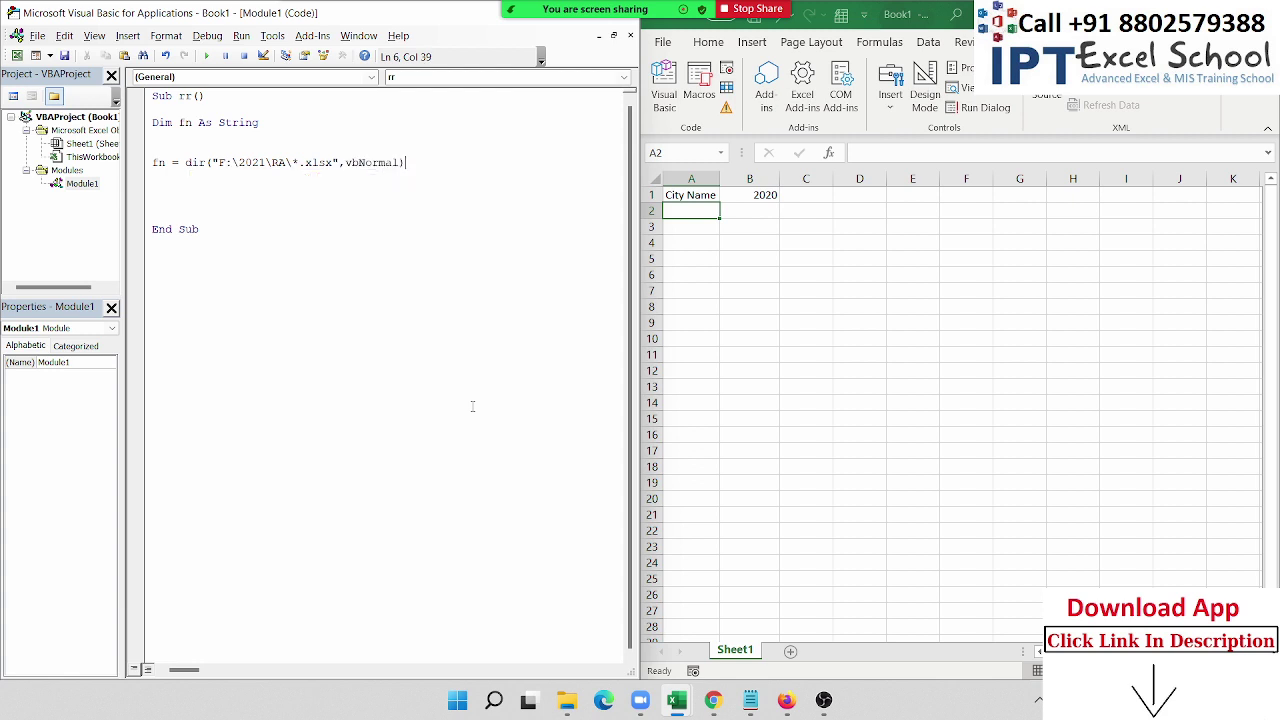
key("Return")
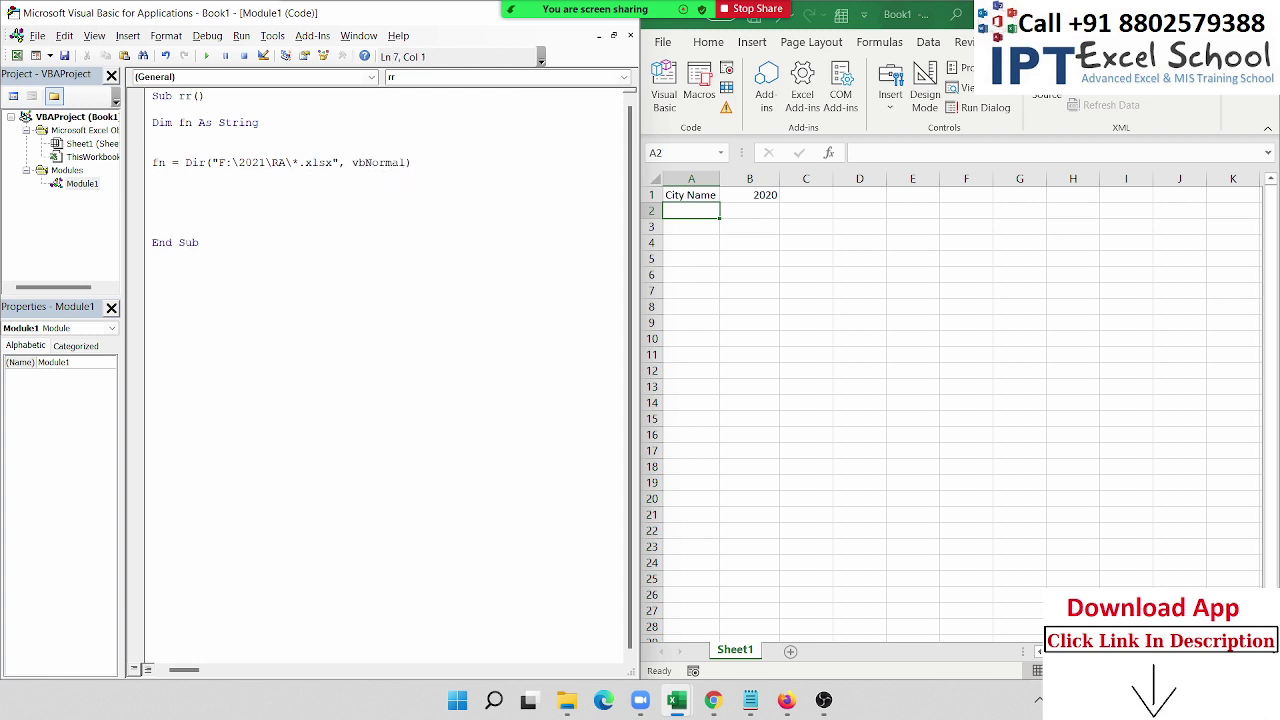
Step: Highlight the Dir call and fn variable, then begin range("A65000").end on a new line
left_click(152, 162)
key("Right")
key("Right")
key("Right")
key("shift+Down")
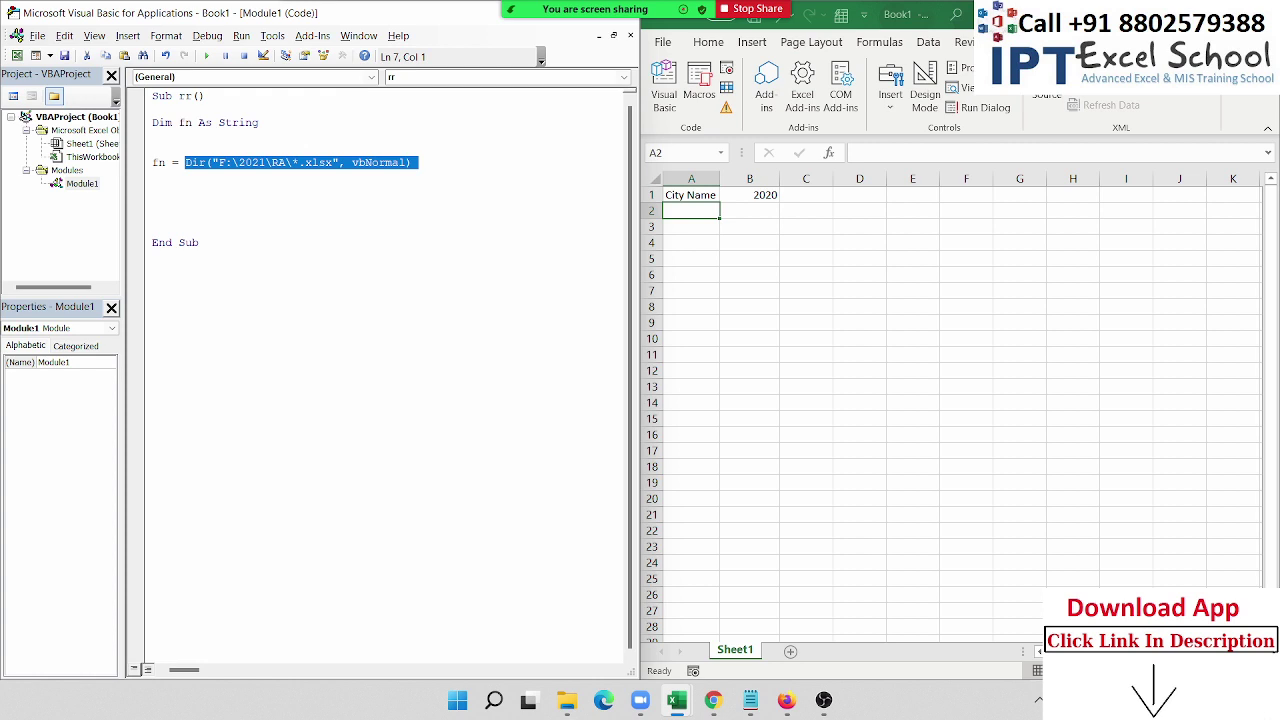
key("Left")
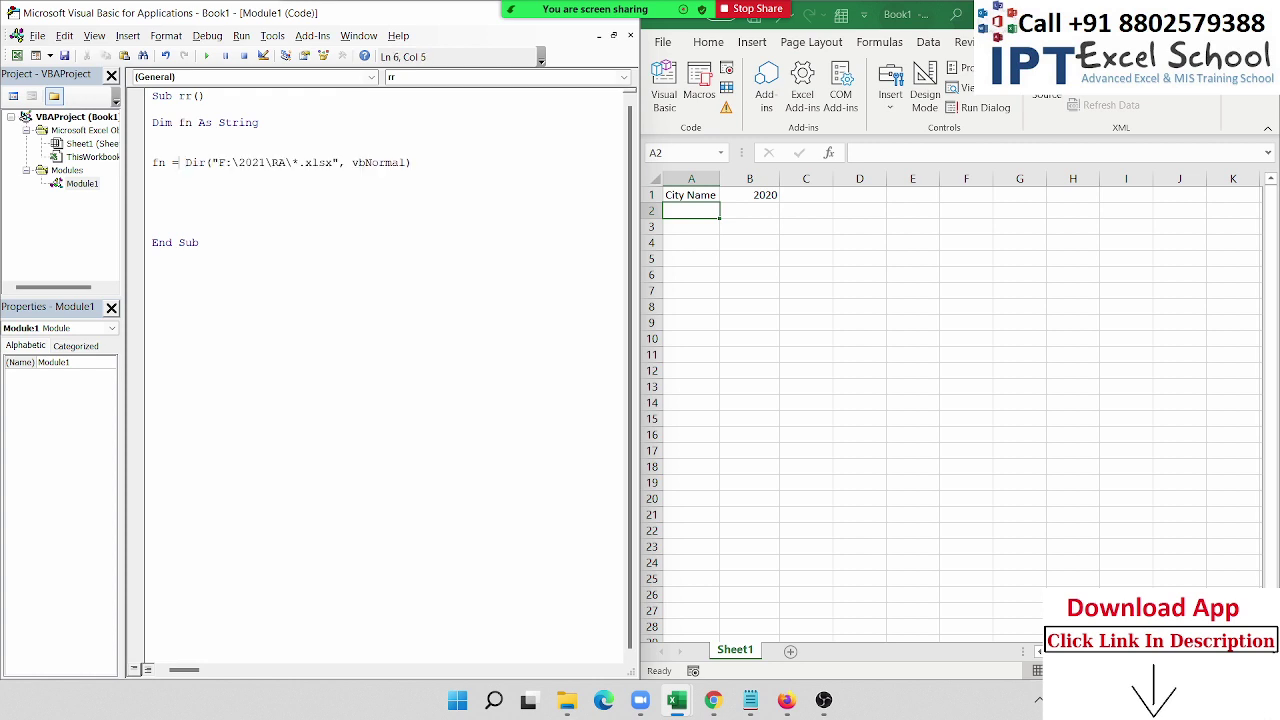
key("Left")
key("Left")
key("Left")
key("shift+Left")
key("shift+Left")
key("Down")
key("Return")
type("range(")
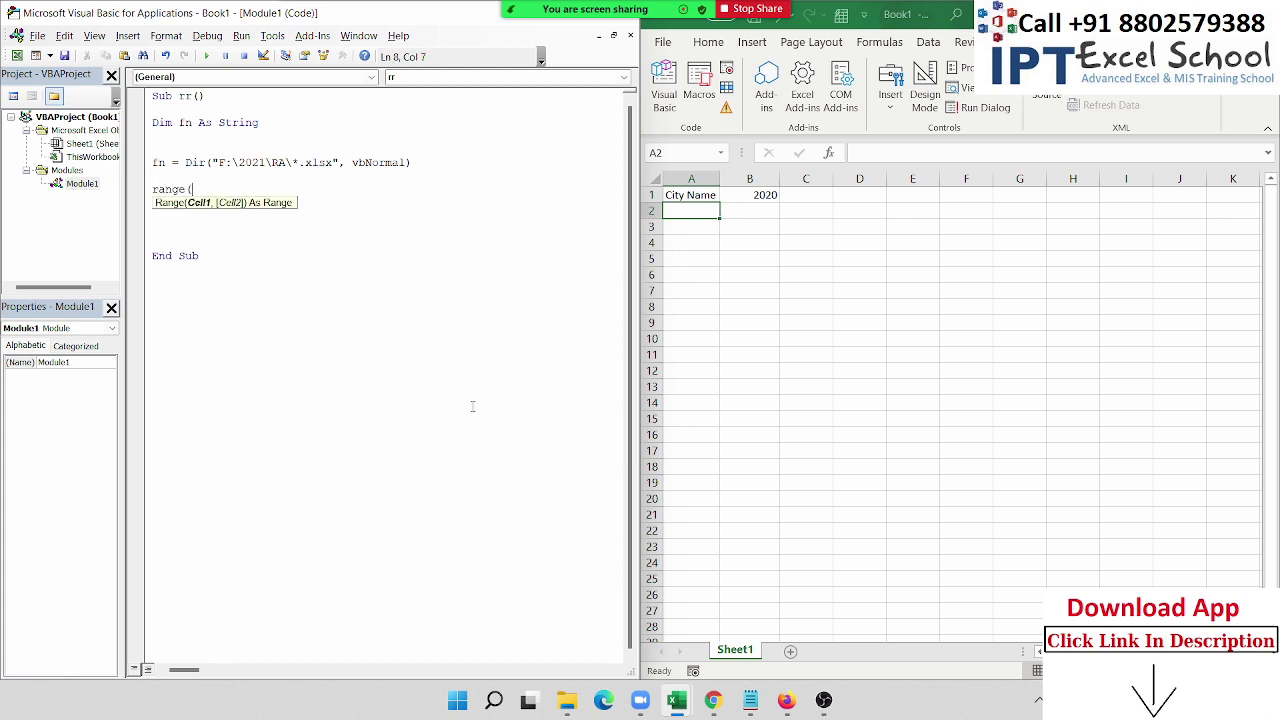
type("\"A65")
type("000\")")
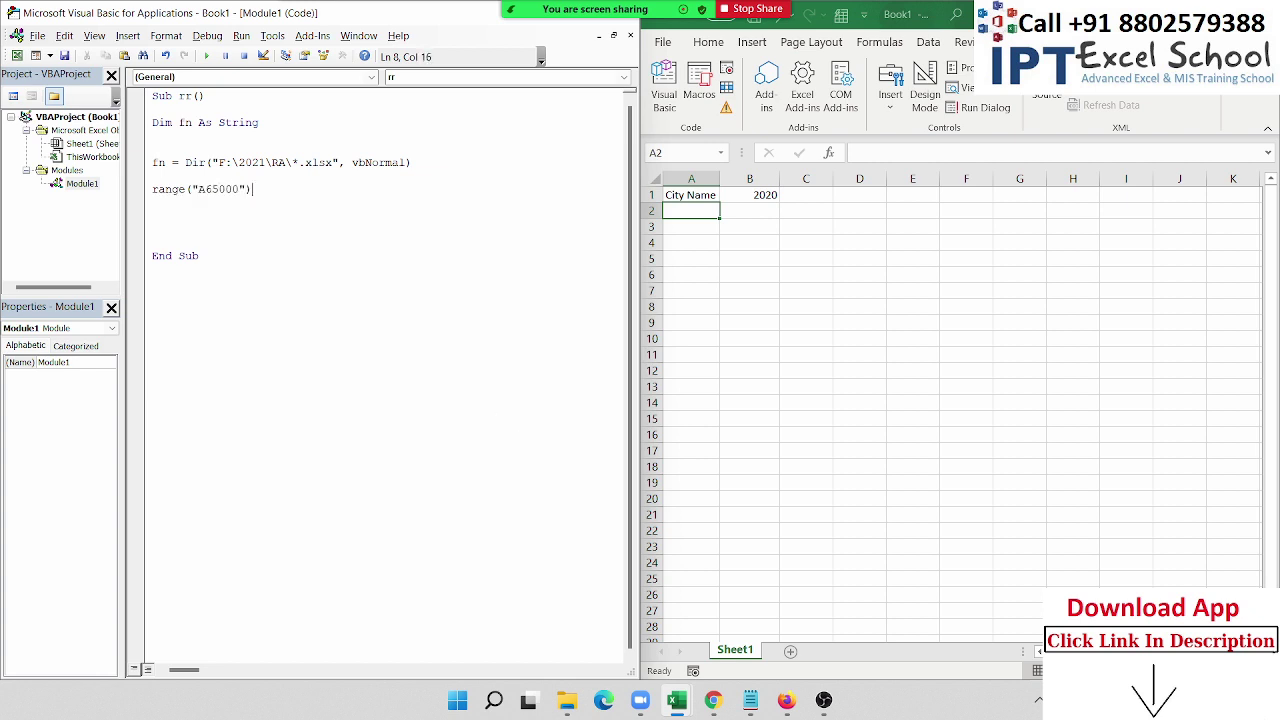
type(".end")
Step: Finish Range("A65000").End(xlUp).Offset(1, 0).Value = fn and run it, putting Delhi.xlsx in A2
key("Tab")
type("(")
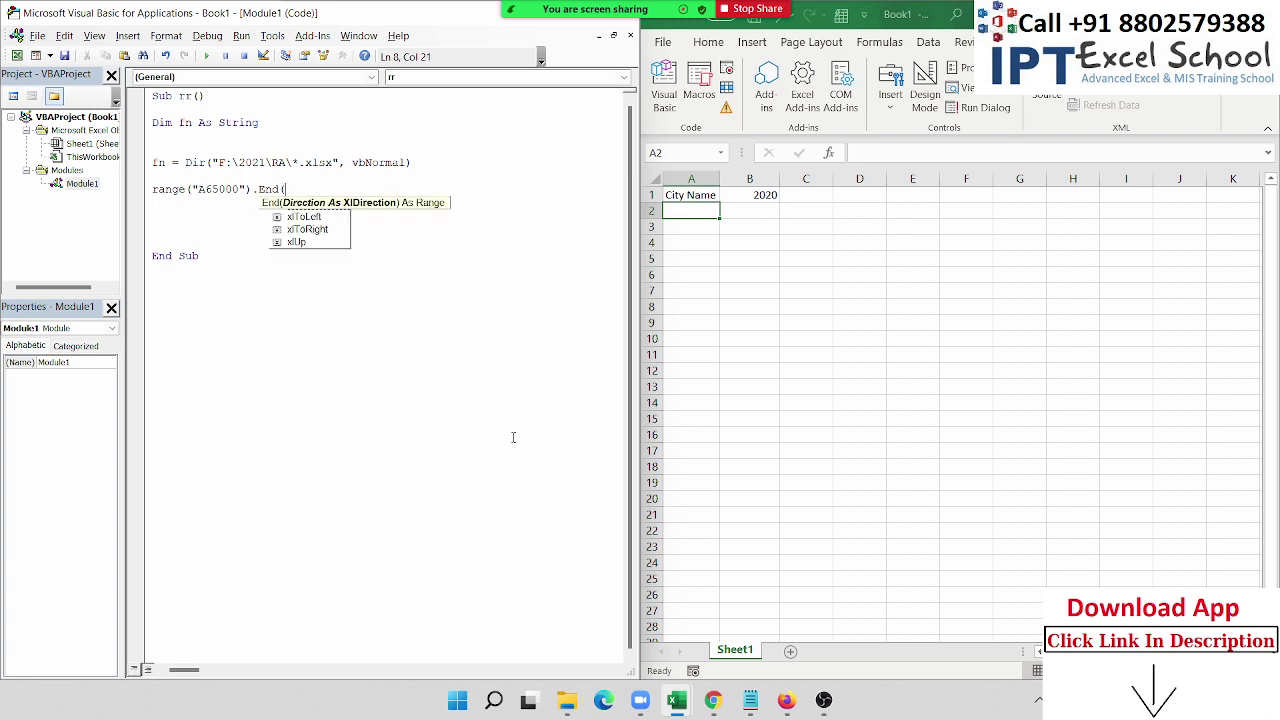
key("Up")
key("Tab")
type(")")
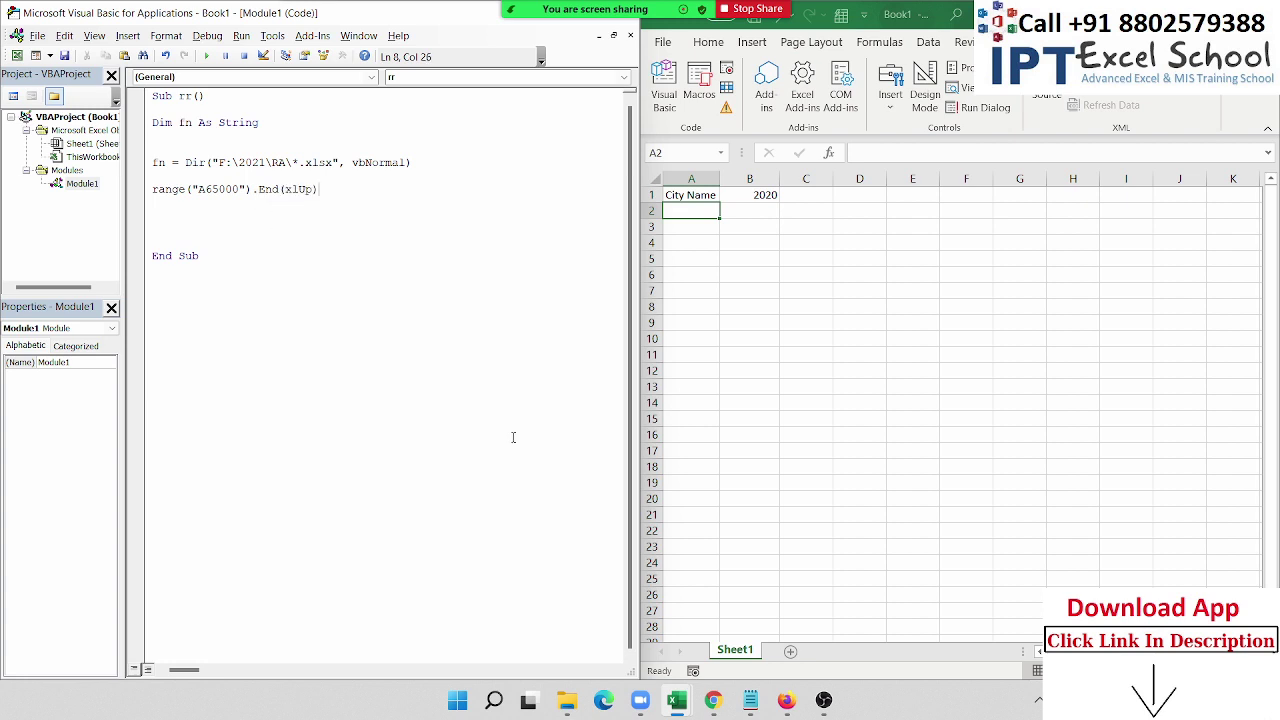
type(".of")
key("Tab")
type("(1, 0")
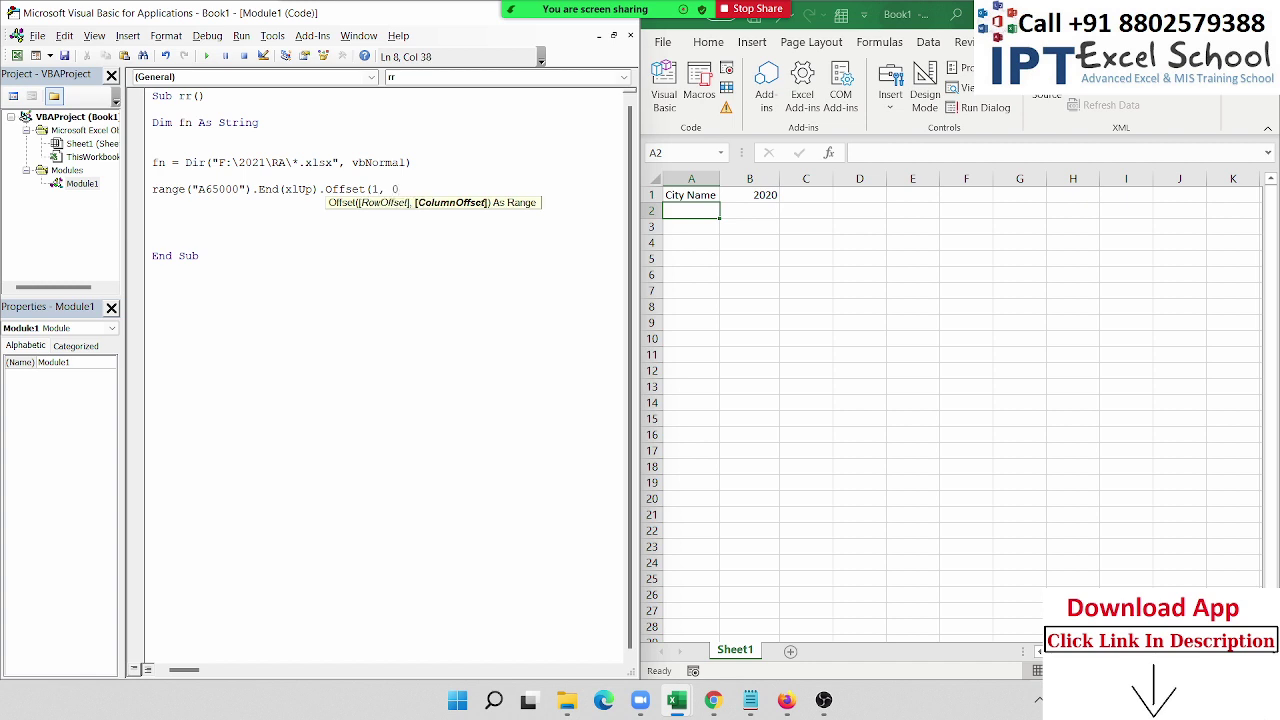
type(").v")
key("Down")
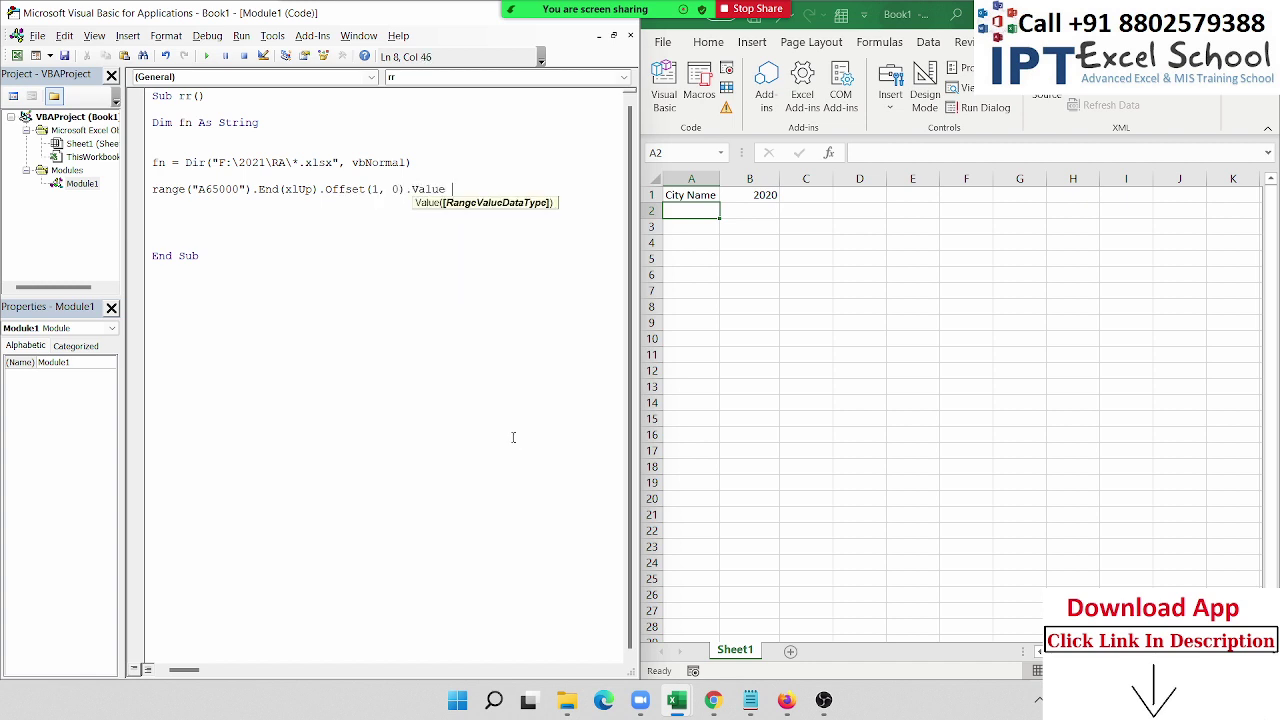
type("= ")
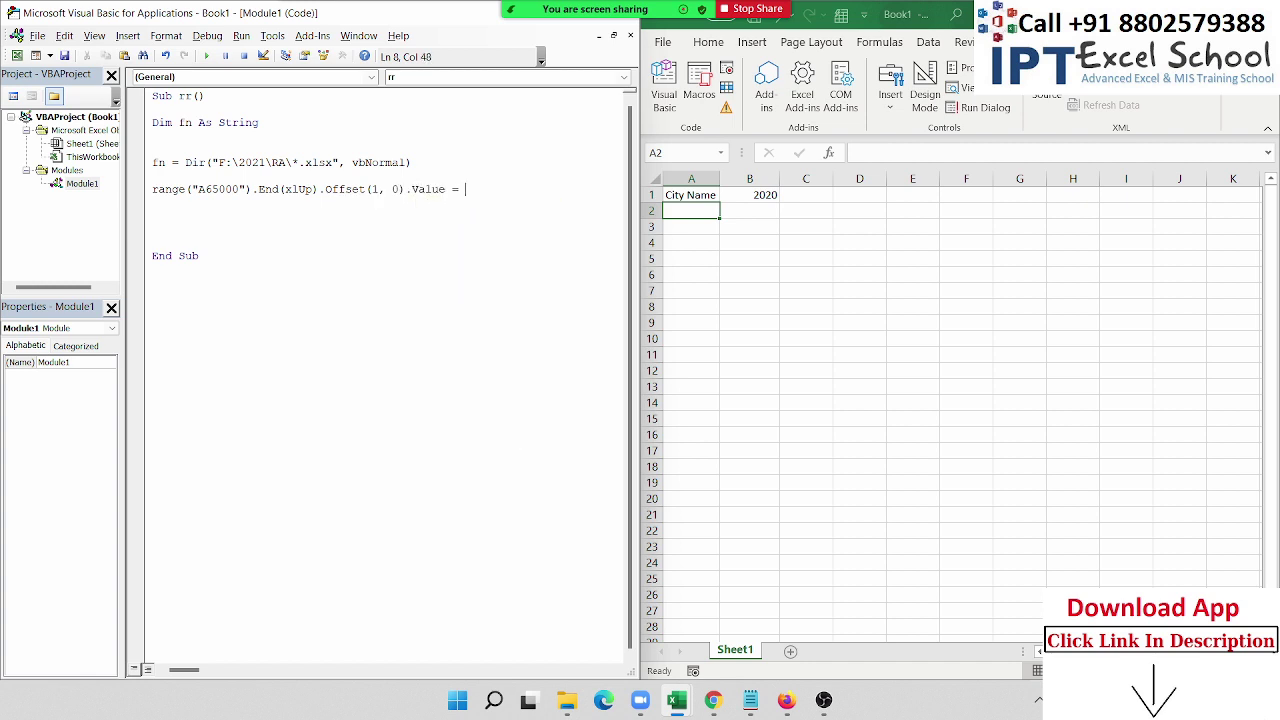
type("fn")
key("Return")
left_click(207, 56)
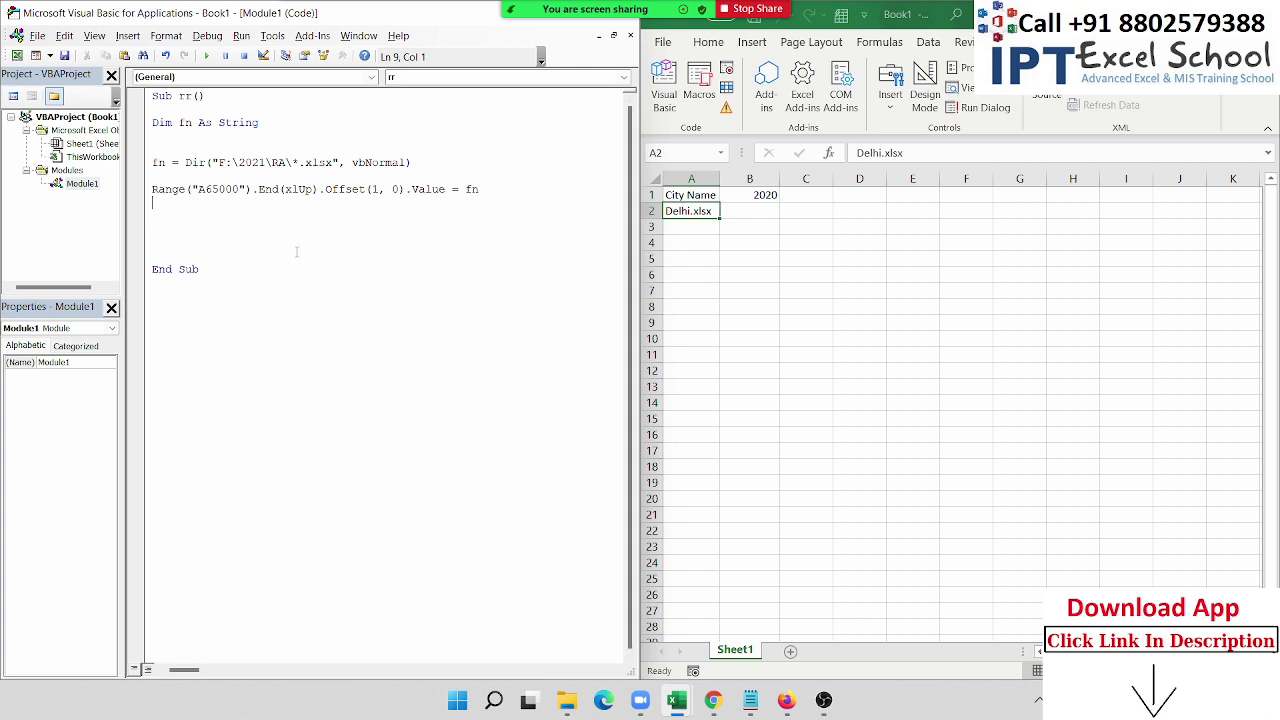
key("Return")
Step: Add a fn = Dir() line and paste a copy of the Range line beneath it
type("fn")
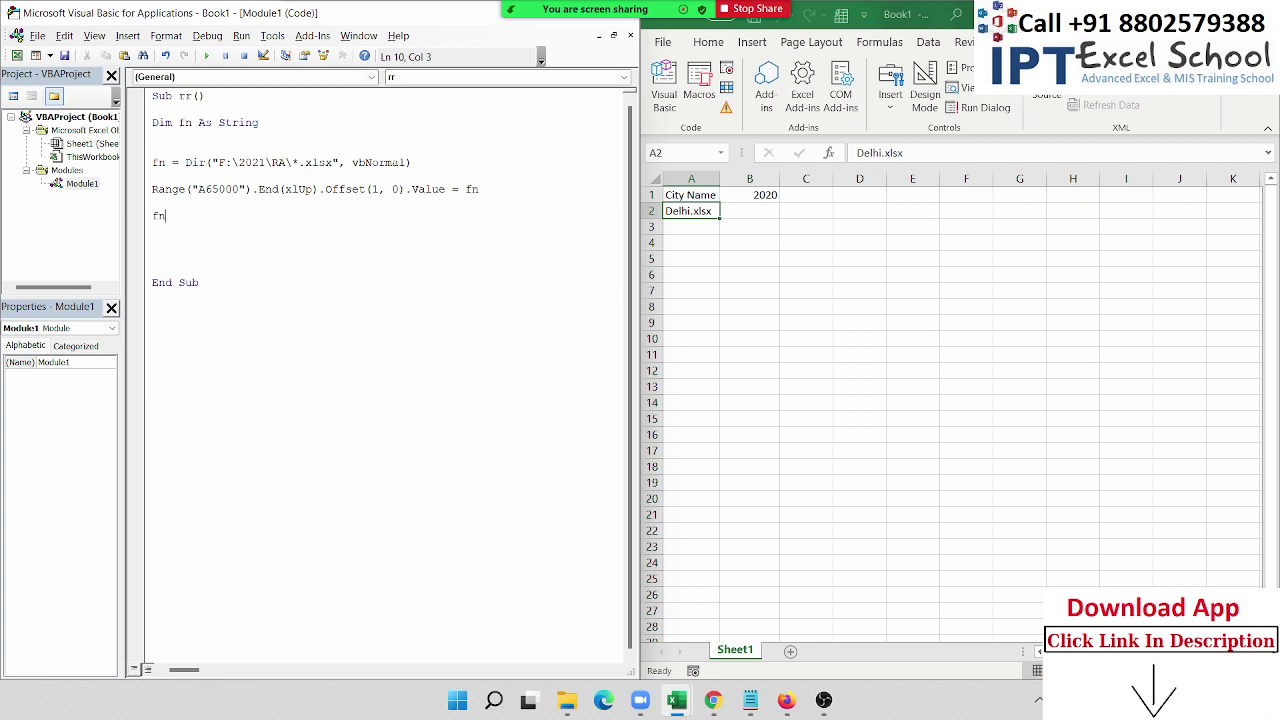
type("=dir")
type("()")
key("Return")
key("Up")
key("Up")
key("Up")
key("shift+Down")
key("ctrl+c")
key("Down")
key("Down")
key("Down")
key("ctrl+v")
key("Up")
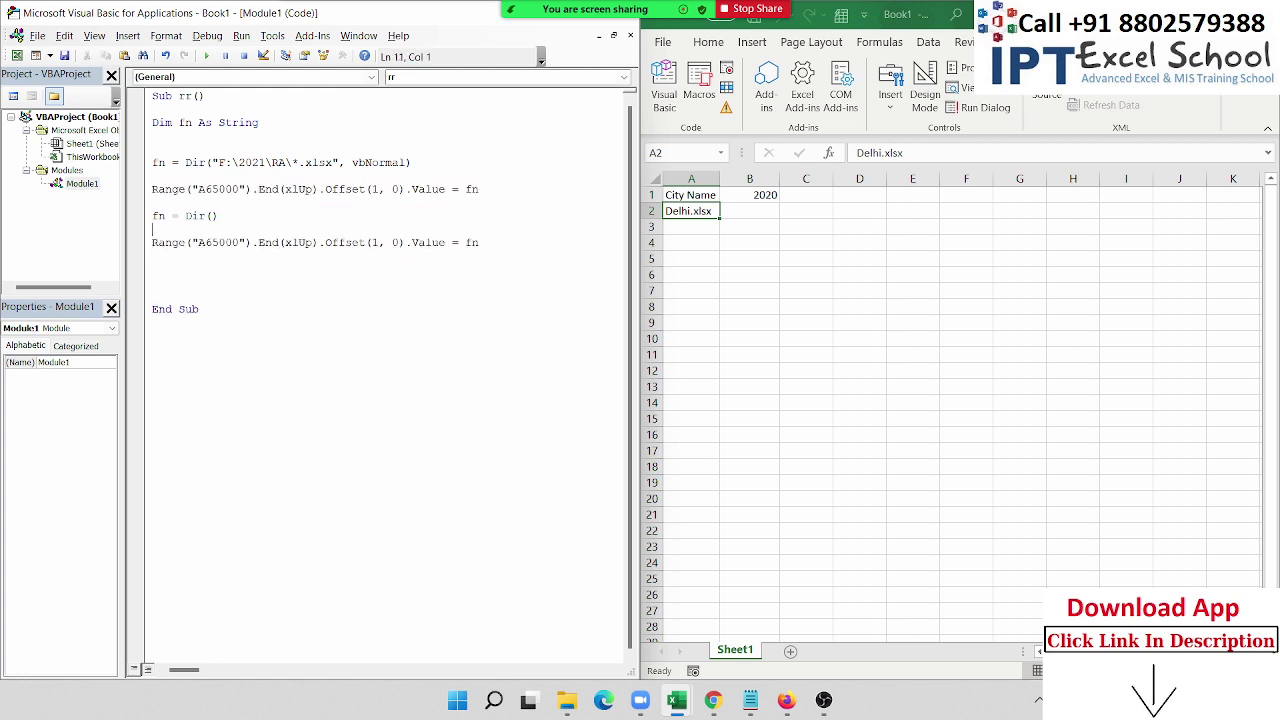
key("Up")
key("Up")
key("Up")
key("Up")
key("shift+Up")
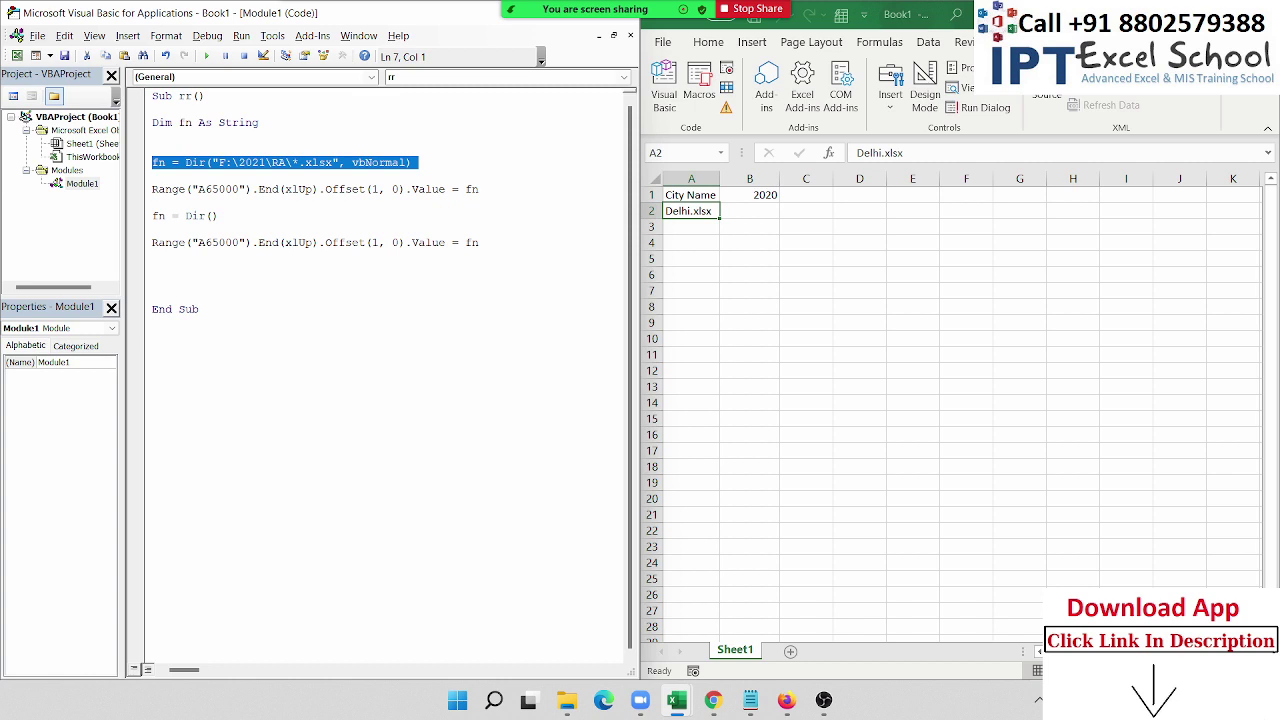
key("Left")
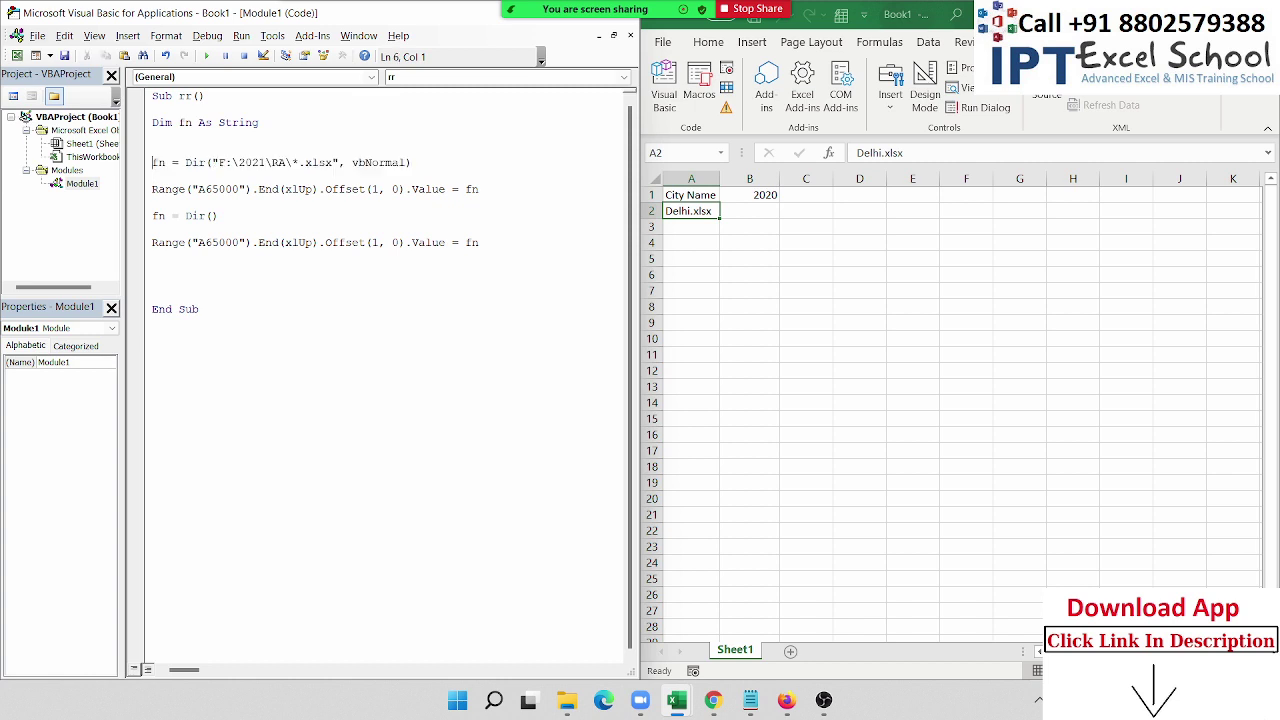
key("shift+Down")
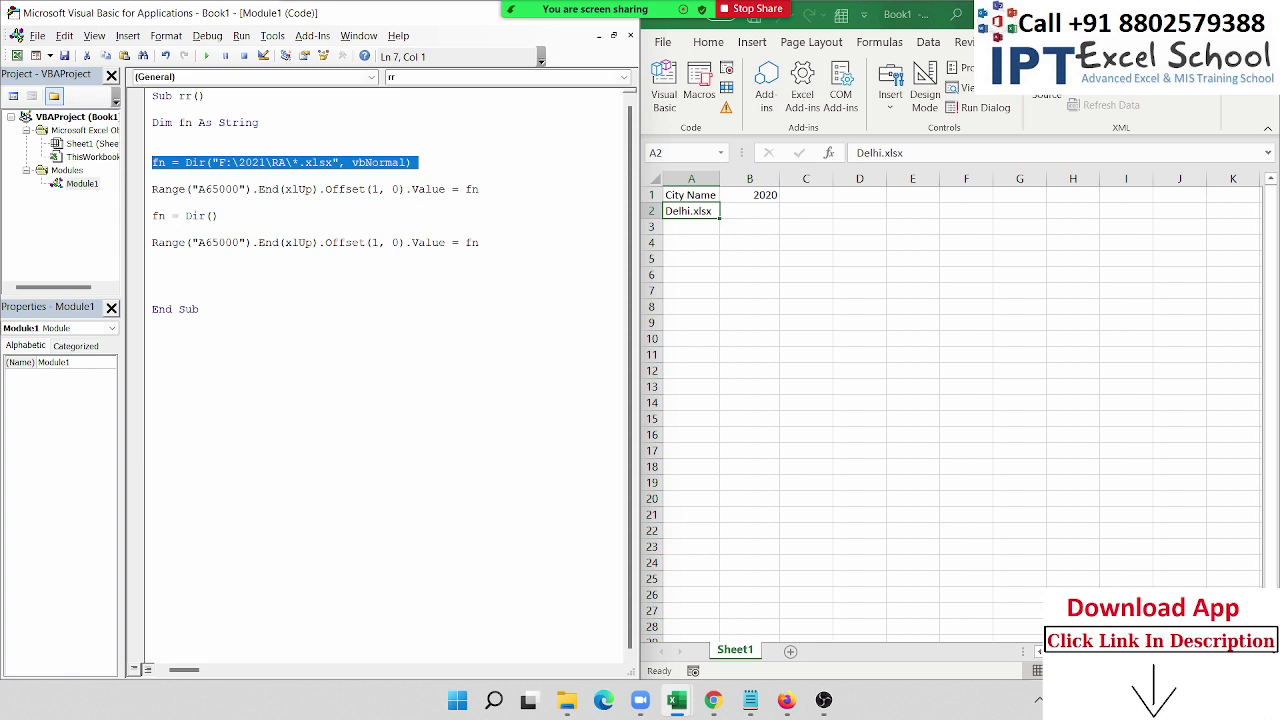
Step: Paste the fn = Dir() and Range pair three more times, then run the macro
key("Down")
key("Down")
key("Down")
key("shift+Down")
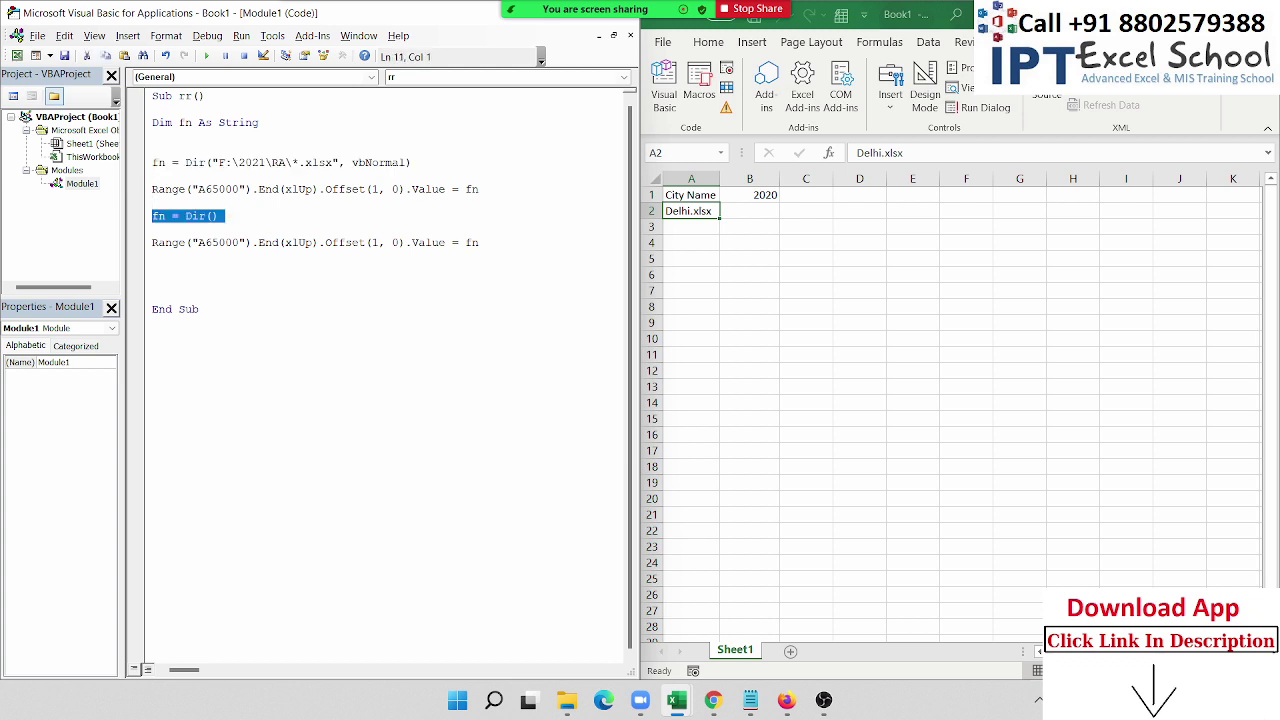
key("shift+Down")
key("shift+Down")
key("ctrl+c")
key("Down")
key("Down")
key("ctrl+v")
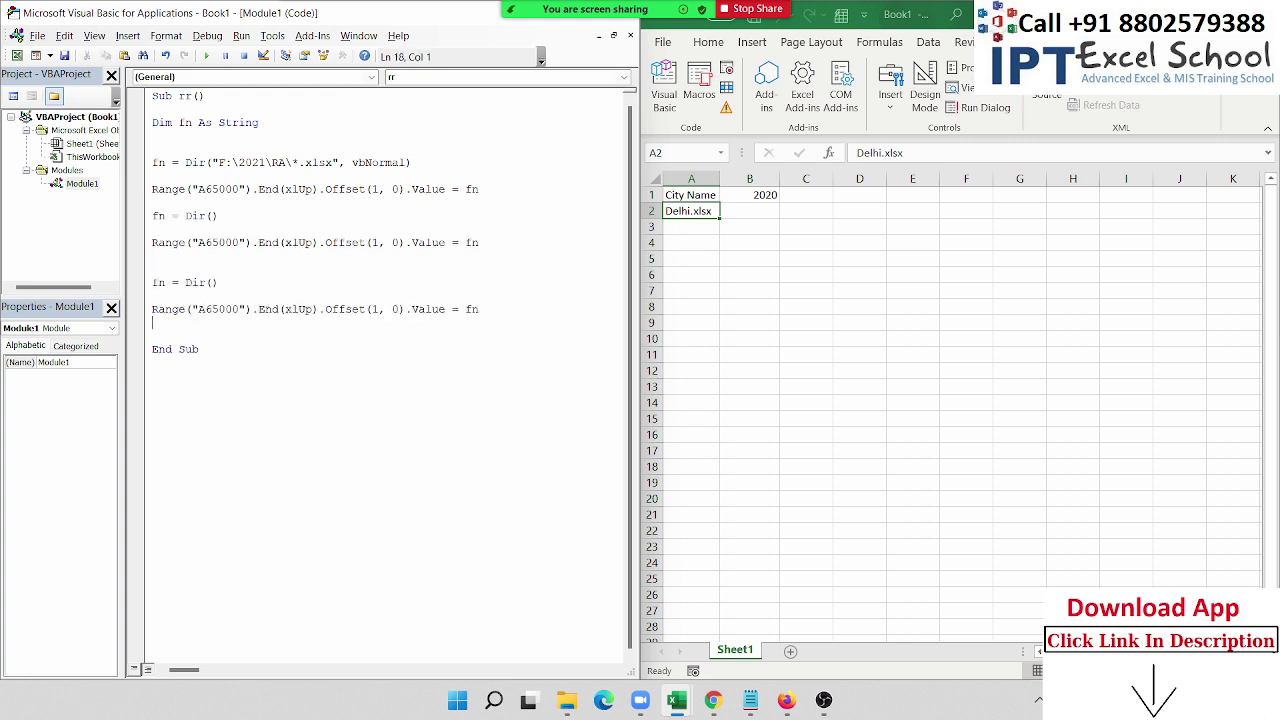
key("Return")
key("Return")
key("ctrl+v")
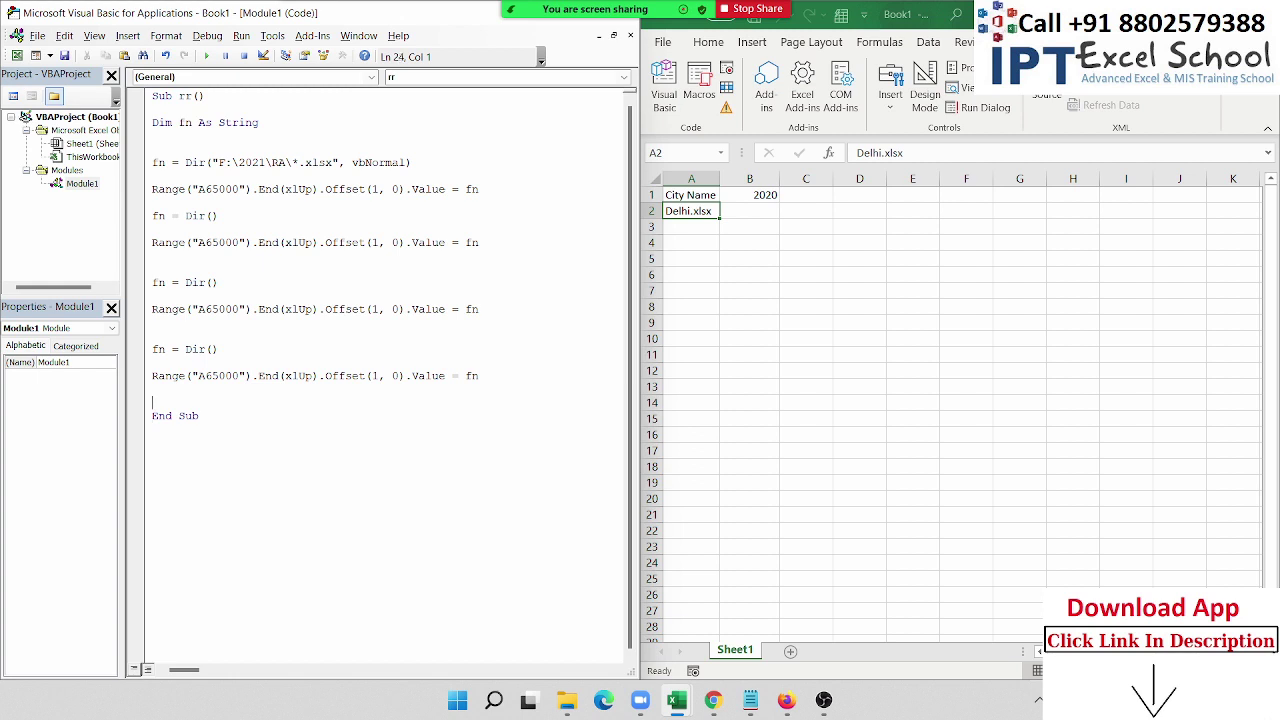
key("Return")
key("Return")
key("ctrl+v")
key("Return")
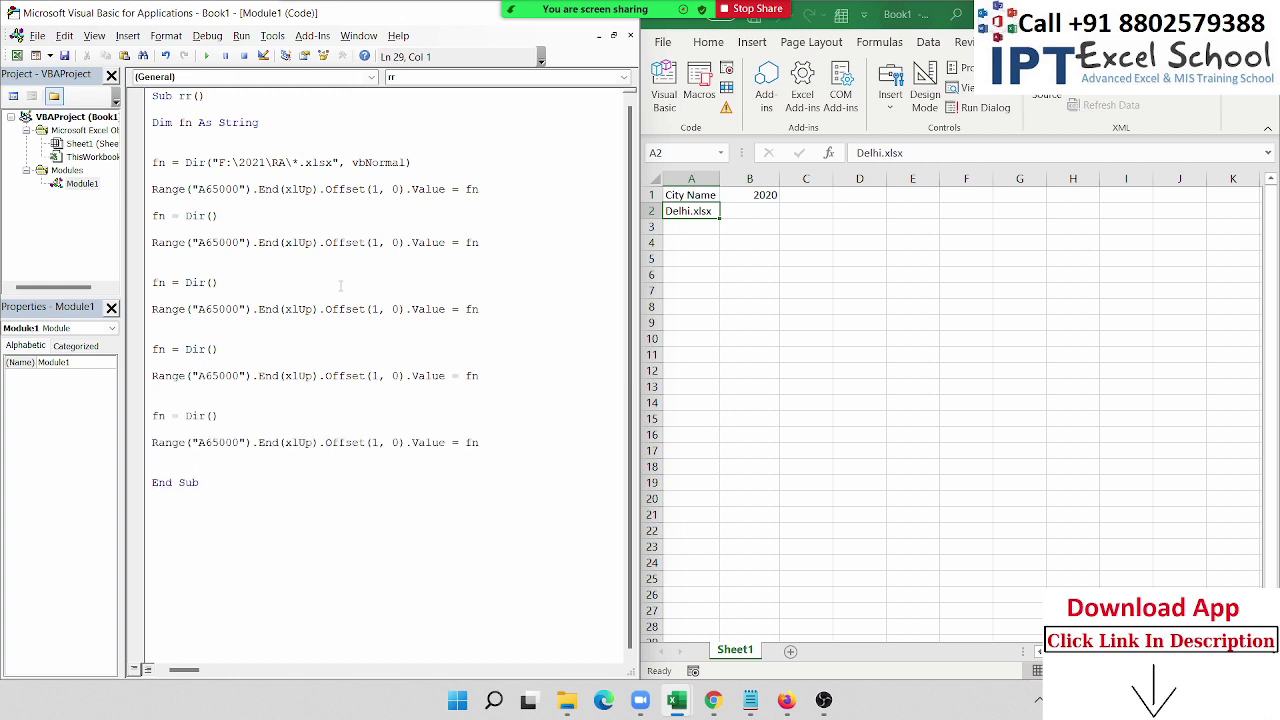
left_click(207, 56)
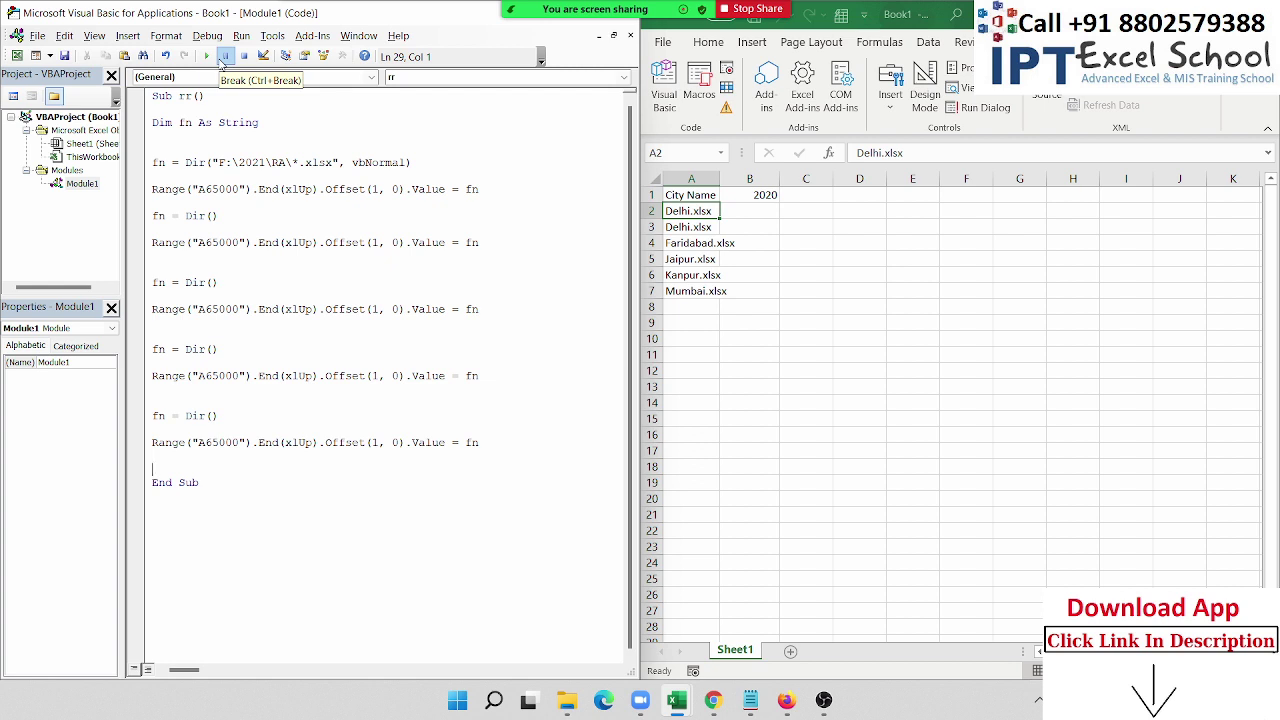
Step: Delete the repeated next-file lines and leave a blank line above the Range statement
key("Down")
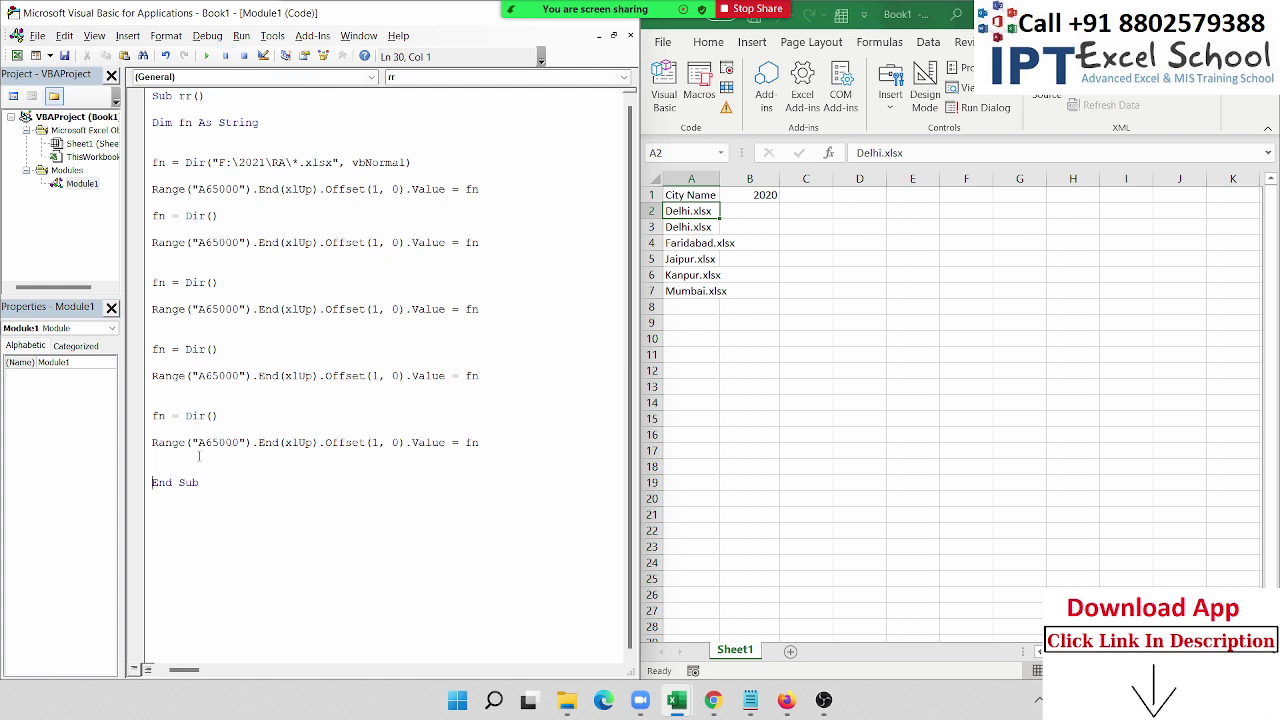
mouse_move(199, 456)
left_mouse_down()
mouse_move(155, 205)
mouse_move(155, 243)
left_mouse_up()
key("Delete")
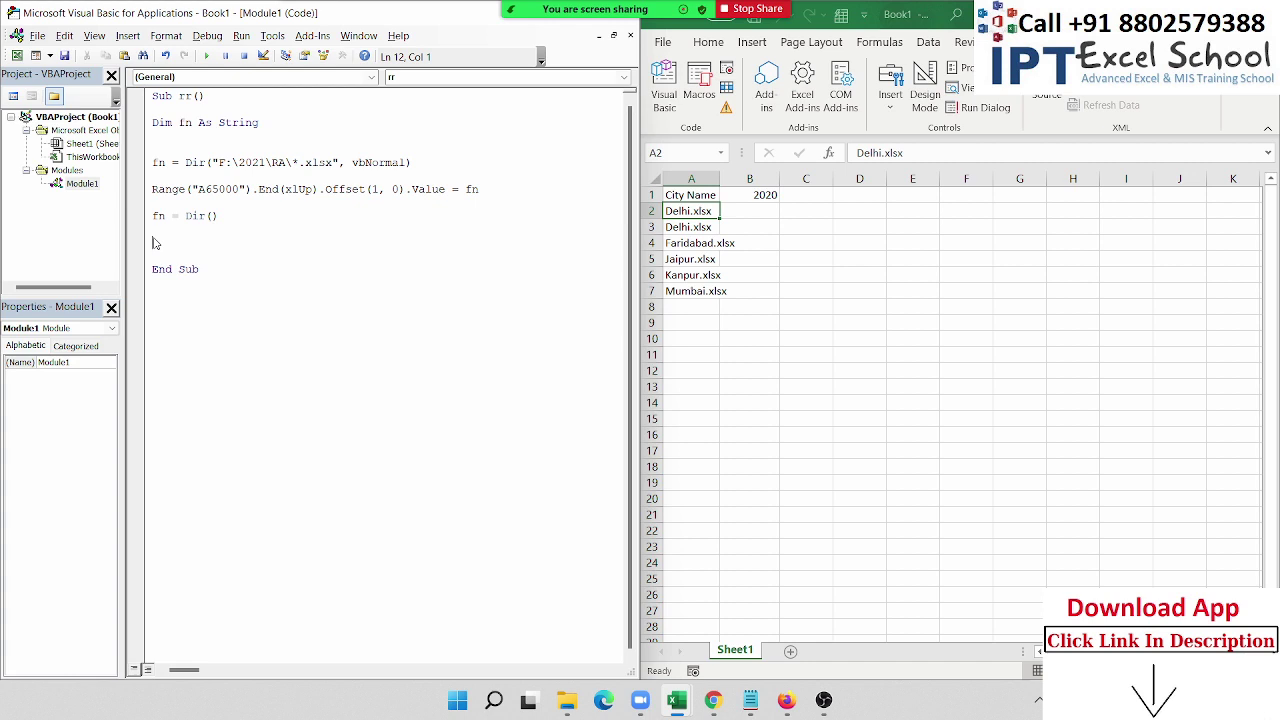
key("Up")
key("Up")
key("Up")
key("Up")
key("Return")
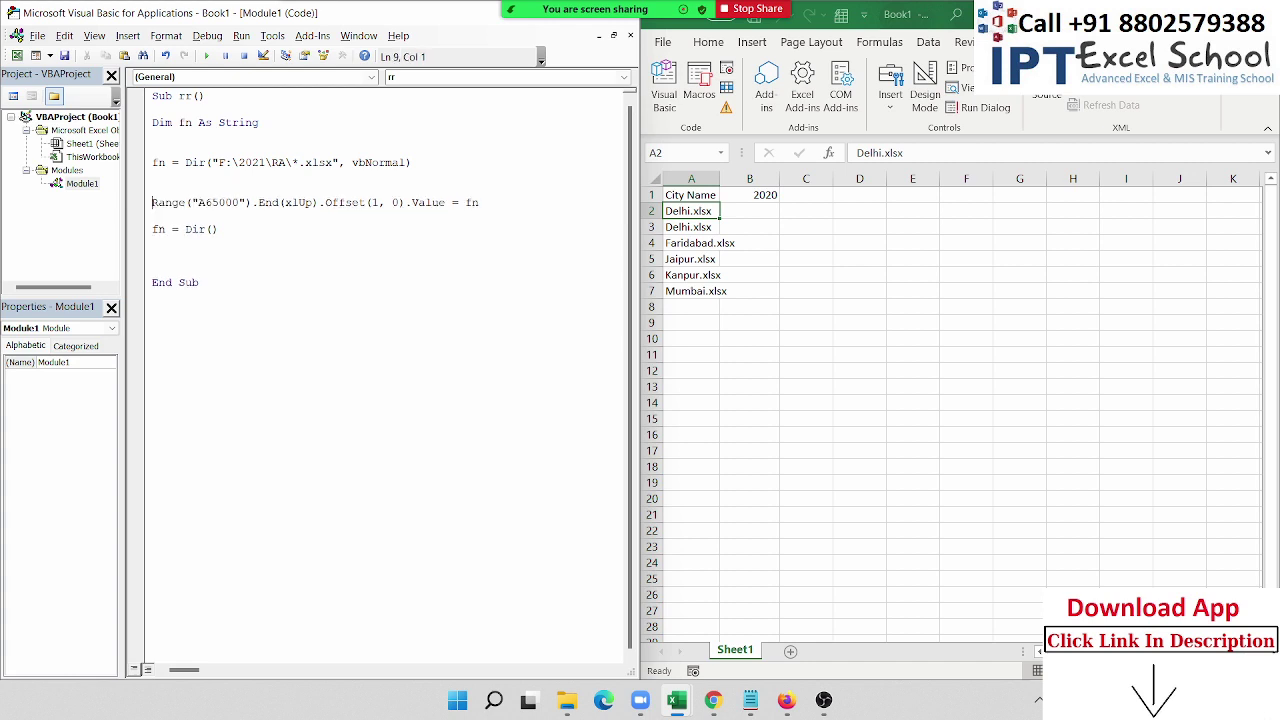
key("Return")
key("Down")
key("Delete")
key("Up")
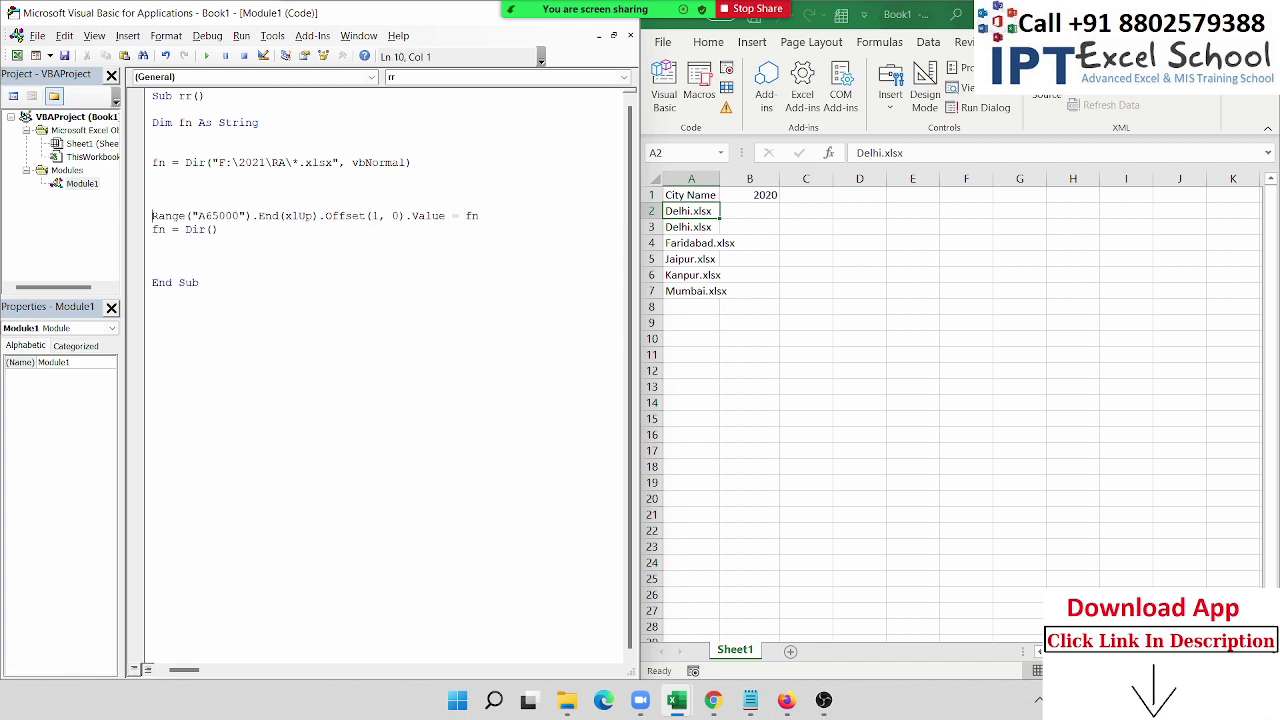
key("Up")
Step: Type a For i = 1 to 10 line, then delete it again
type("for ")
type("i ")
type("= 1 ")
type("to 10")
key("shift+Left")
key("shift+Left")
key("shift+Left")
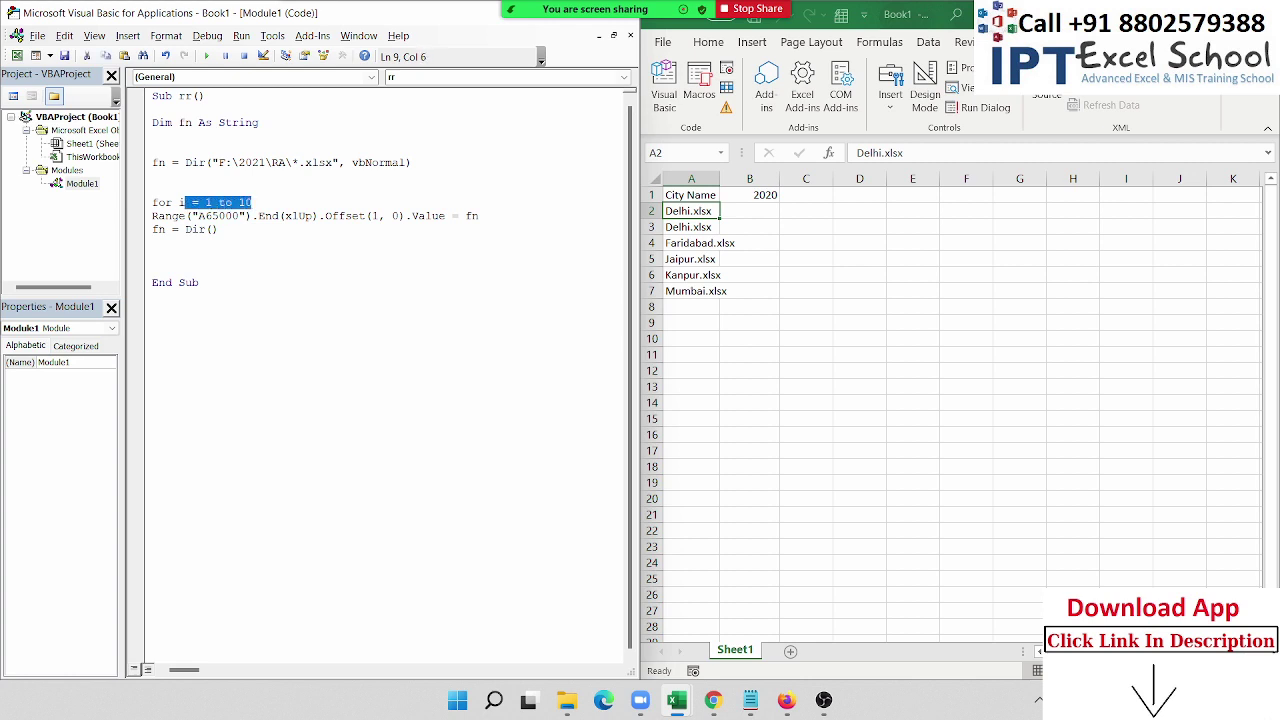
key("shift+Left")
key("shift+Left")
key("shift+Left")
key("shift+Left")
key("shift+Left")
key("shift+Left")
key("shift+Left")
key("Delete")
Step: Note For in E3, I= 1 to 10 in F3, and Each in F5
left_click(928, 227)
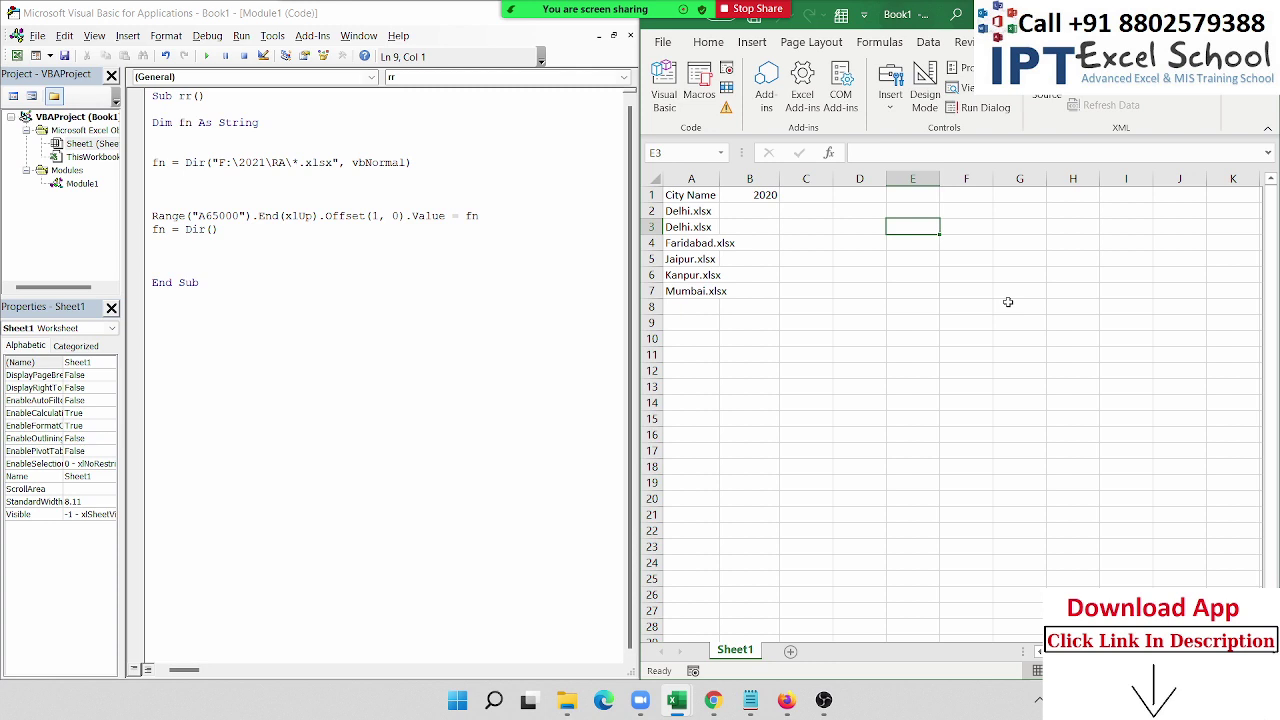
type("For")
key("Tab")
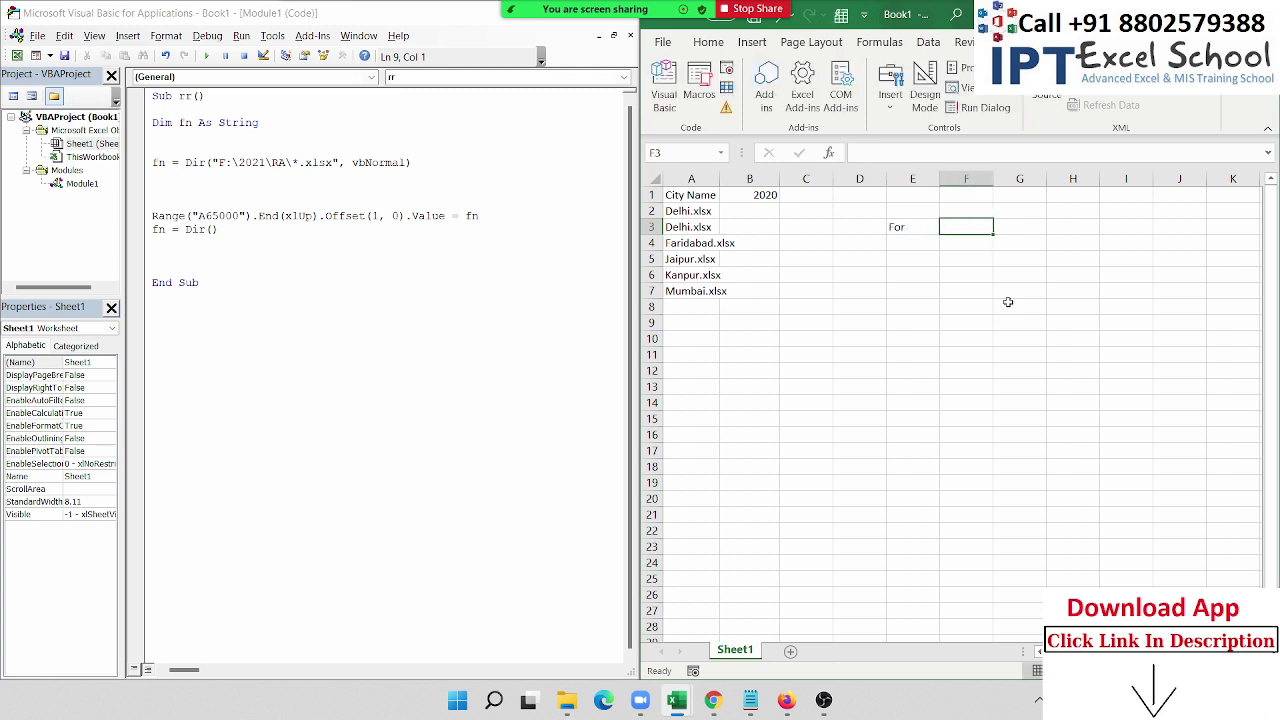
type("I=")
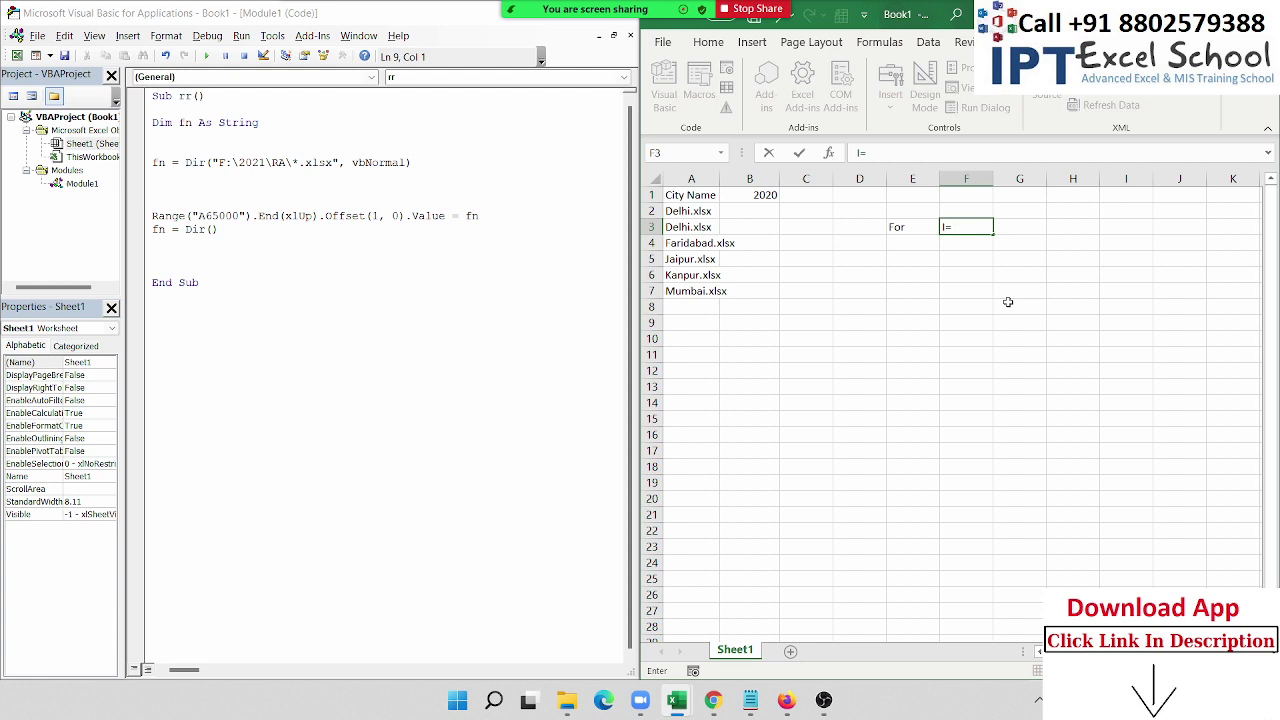
type(" 1 to 10")
key("Return")
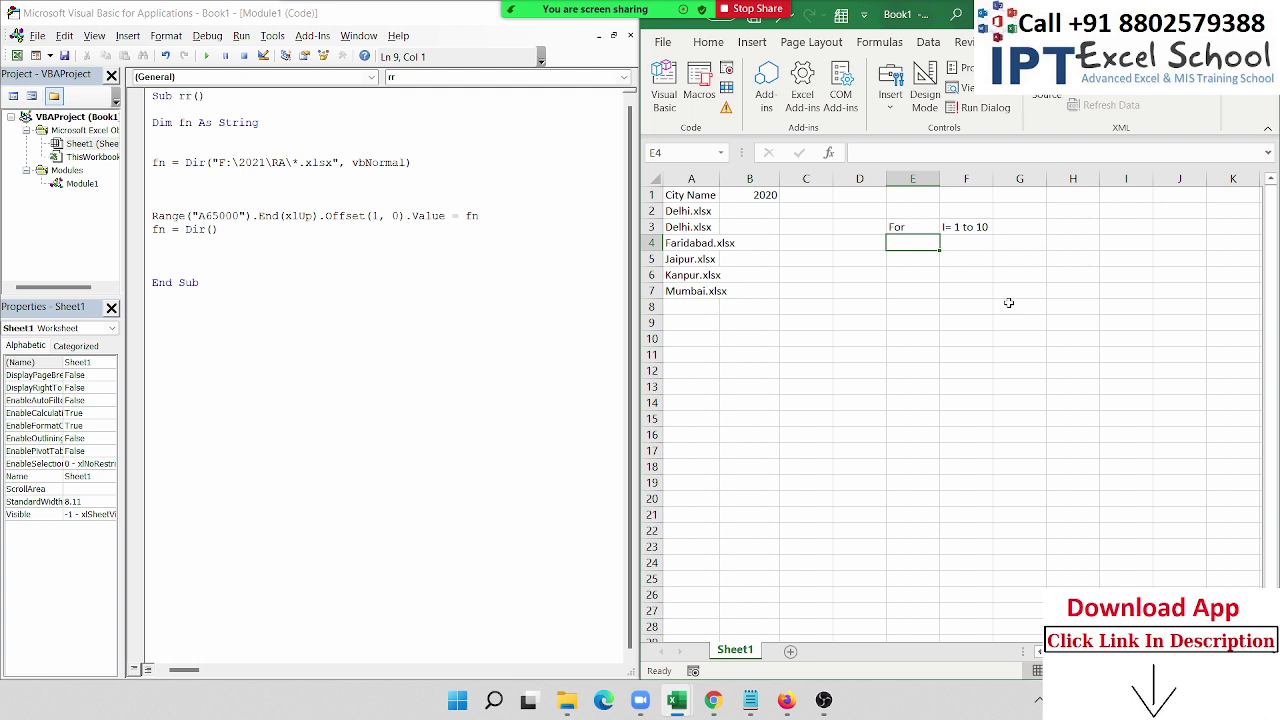
key("Down")
key("Up")
key("Right")
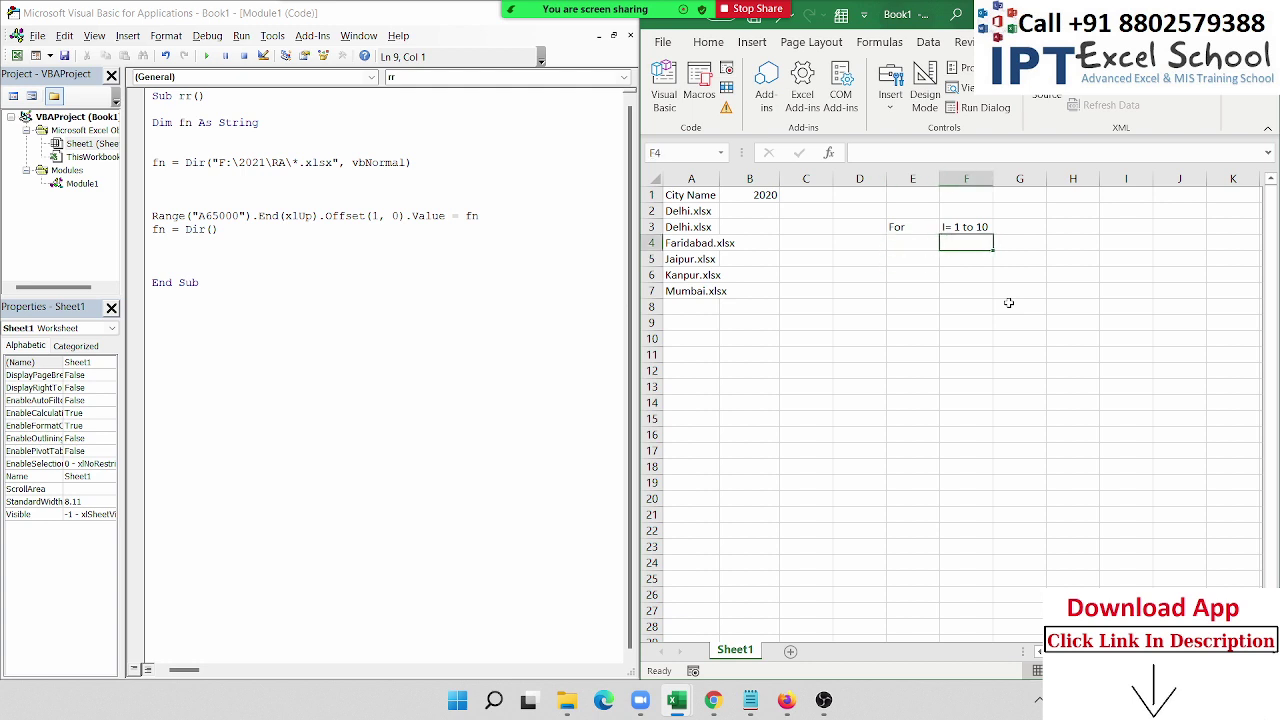
key("Down")
type("Each")
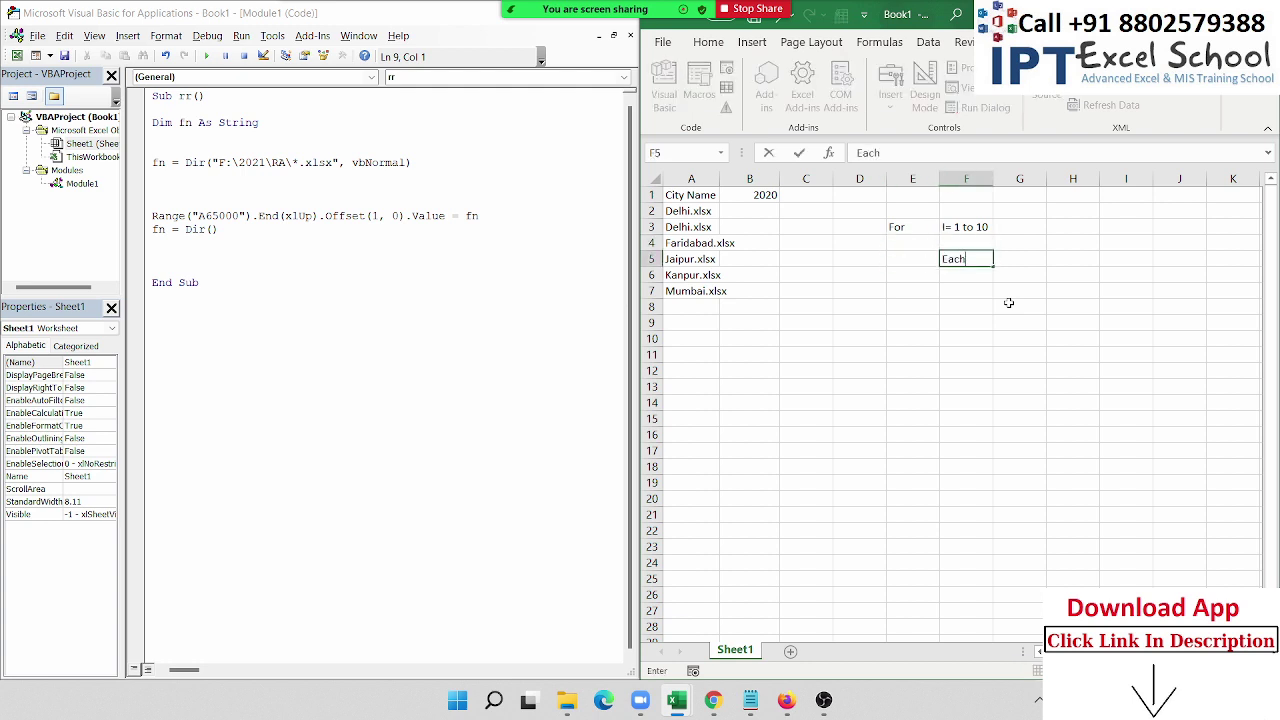
key("Return")
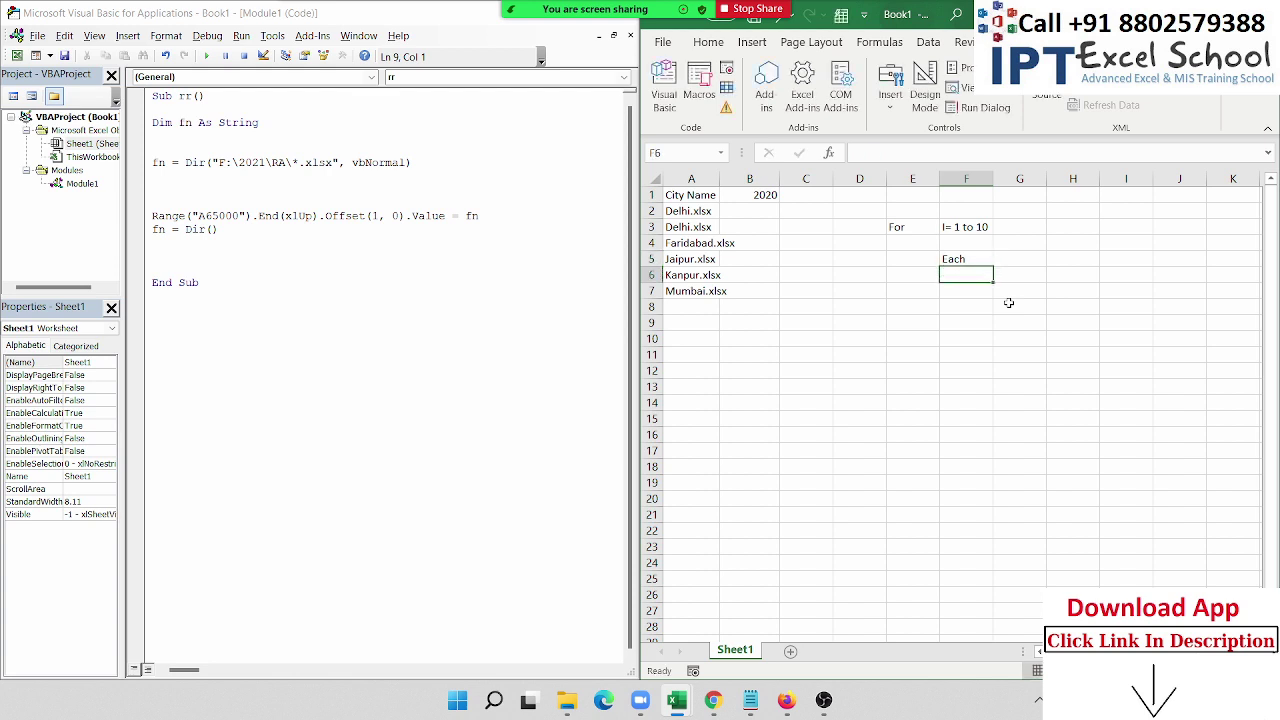
Step: Note Do in E8 with While in F9 and Until in F10, then select the For pair E3:F3
key("Up")
key("Down")
key("Down")
key("Down")
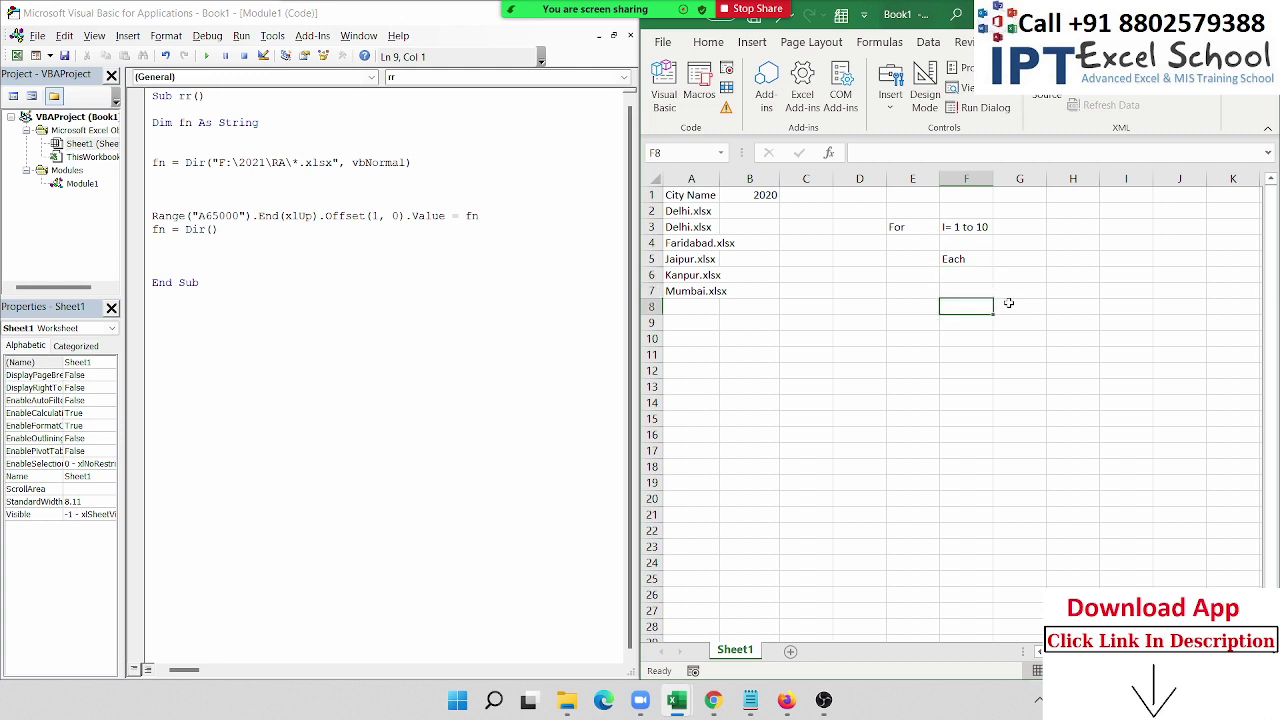
key("Left")
type("Do")
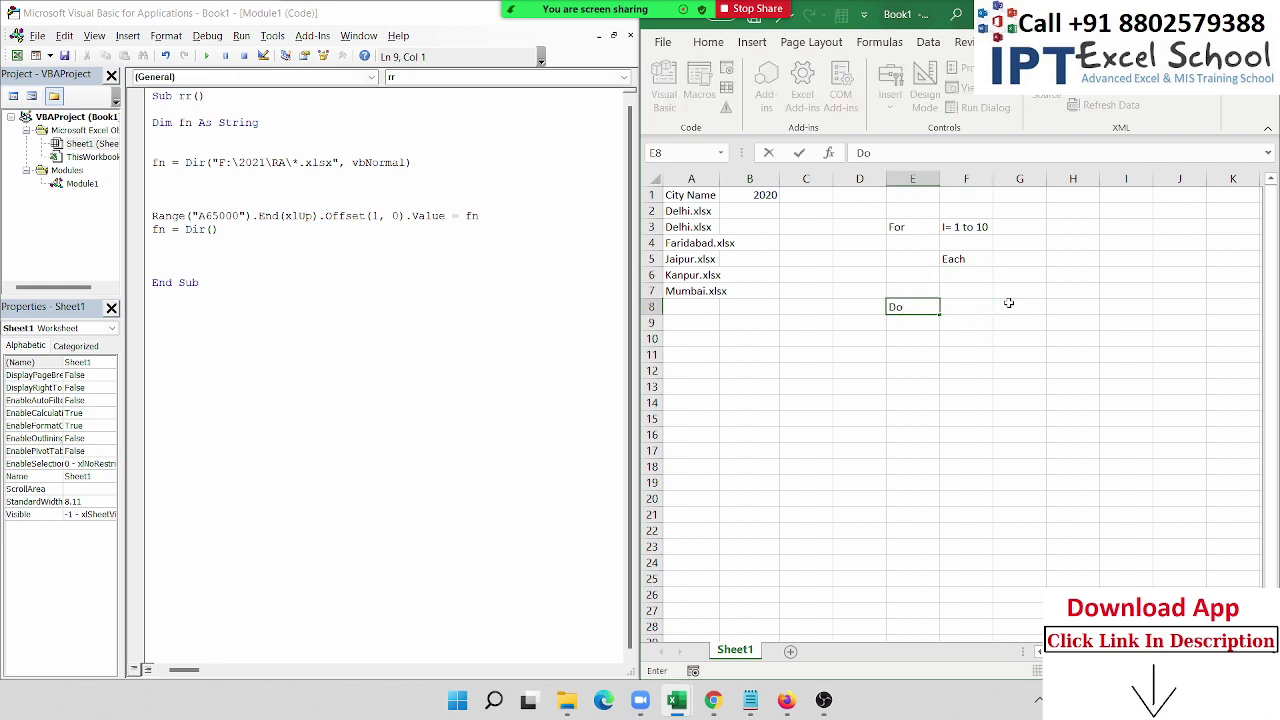
key("Return")
key("Right")
type("Wh")
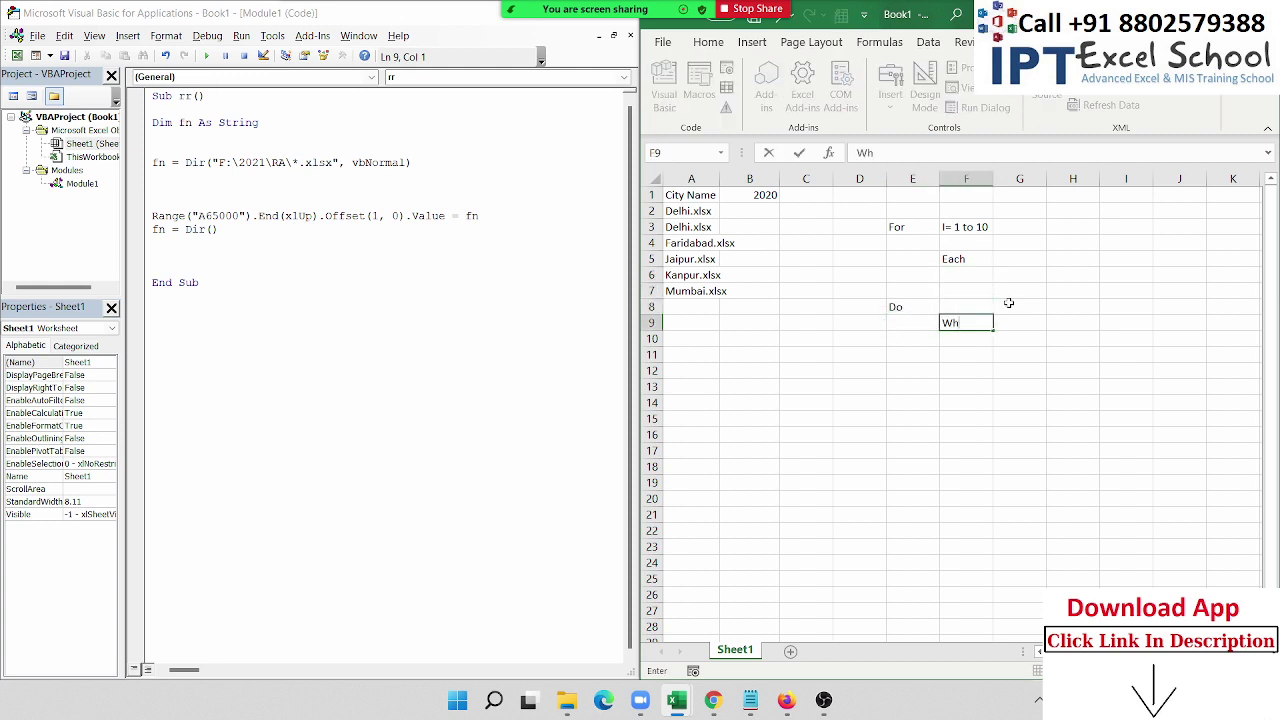
type("ile")
key("Return")
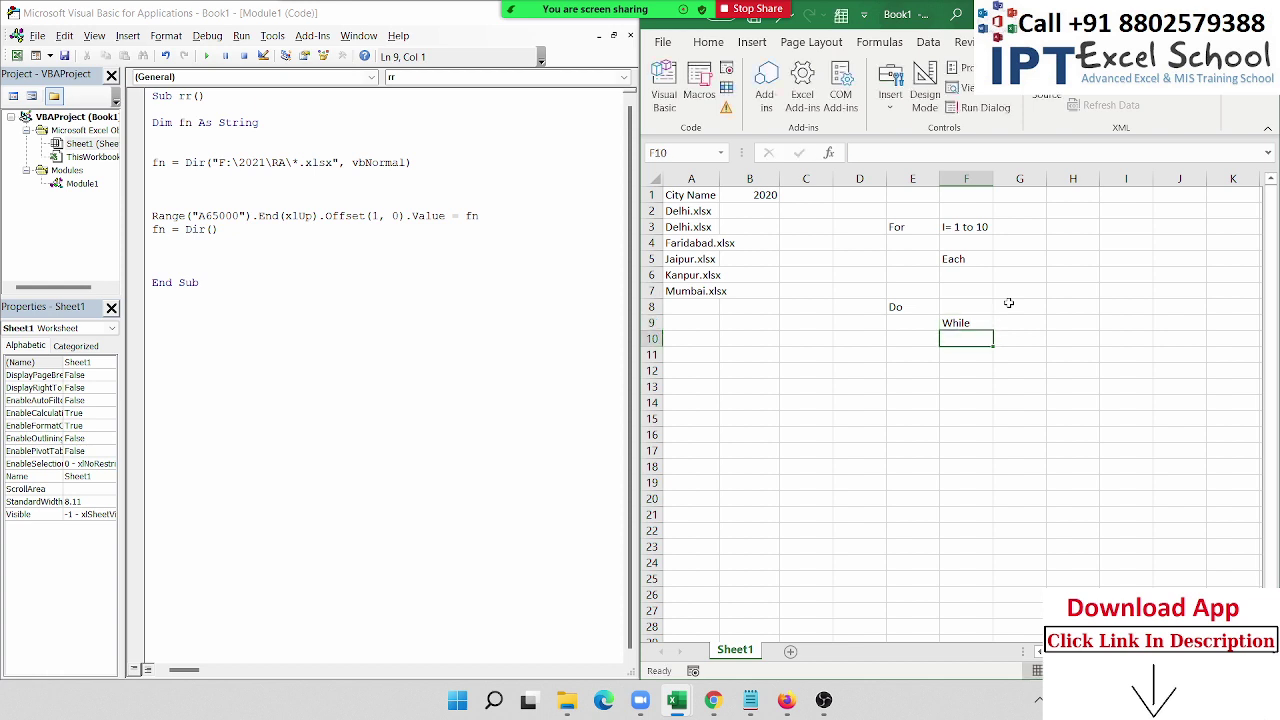
type("Un")
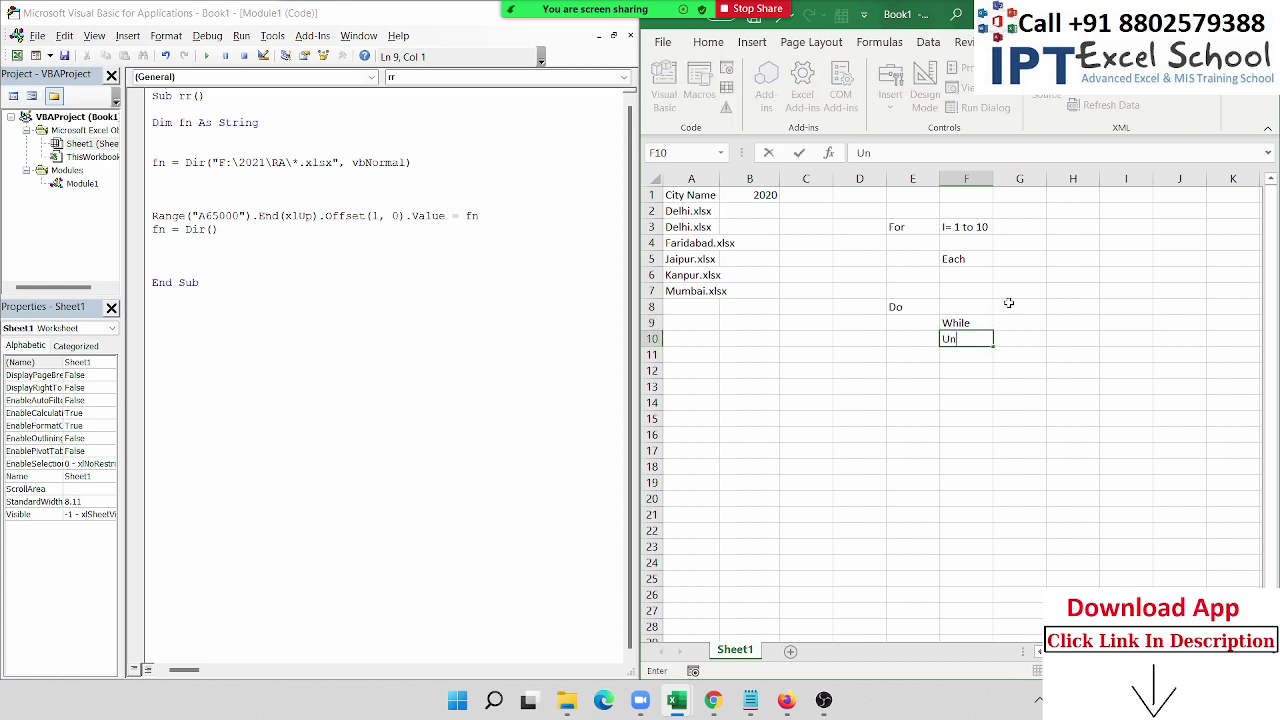
type("til")
key("Return")
key("Up")
key("Up")
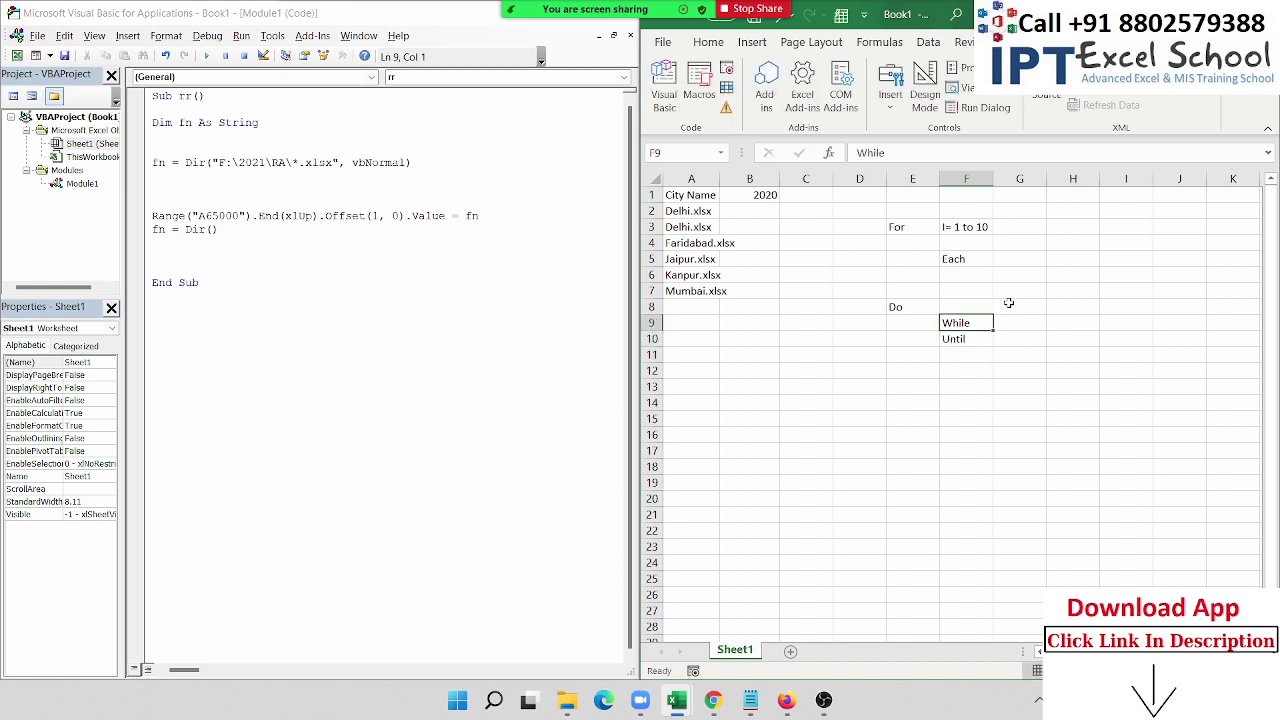
key("Left")
key("Up")
key("Up")
key("Up")
key("Up")
key("Up")
key("Up")
key("shift+Right")
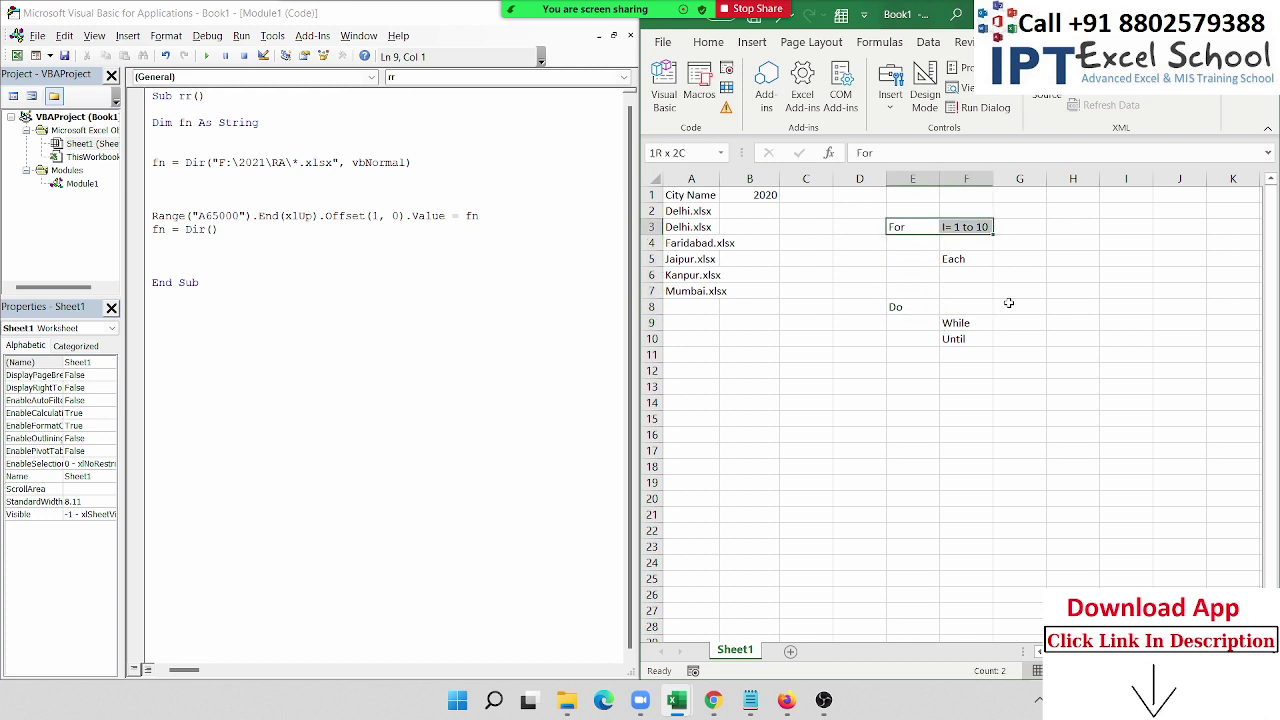
key("Down")
key("Down")
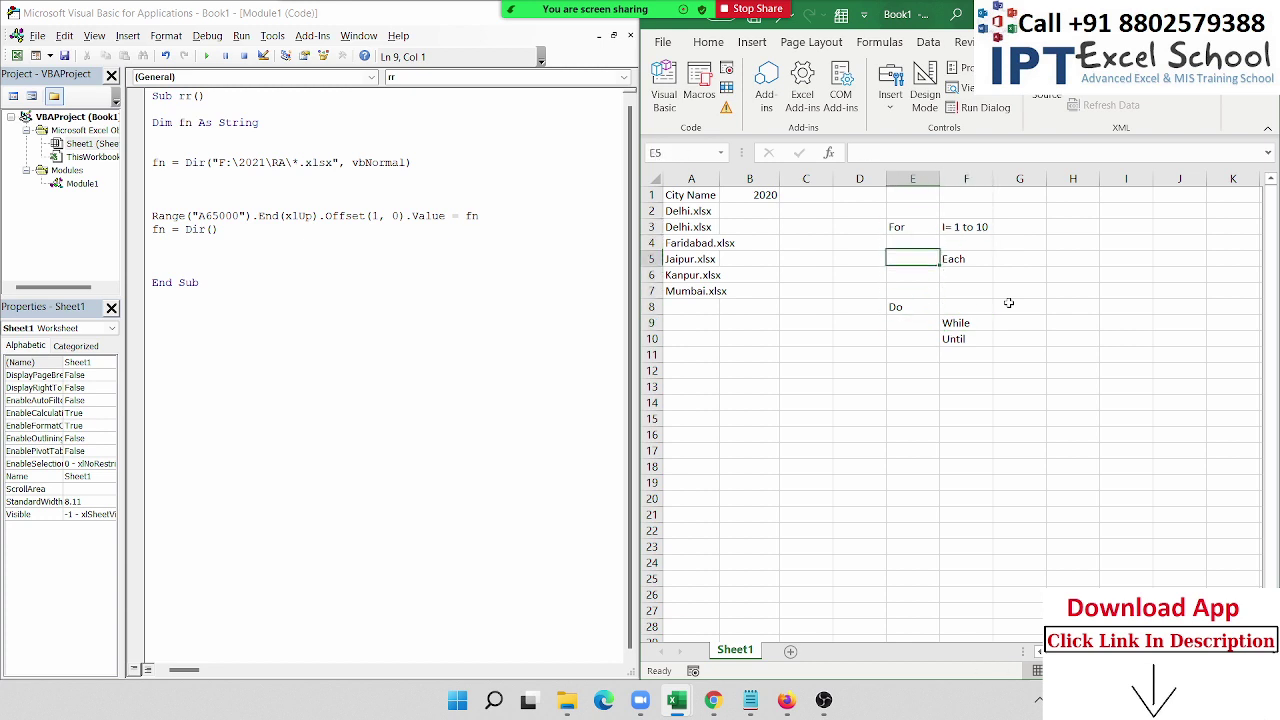
Step: Select the Do While keyword pair in E8:F9
key("Right")
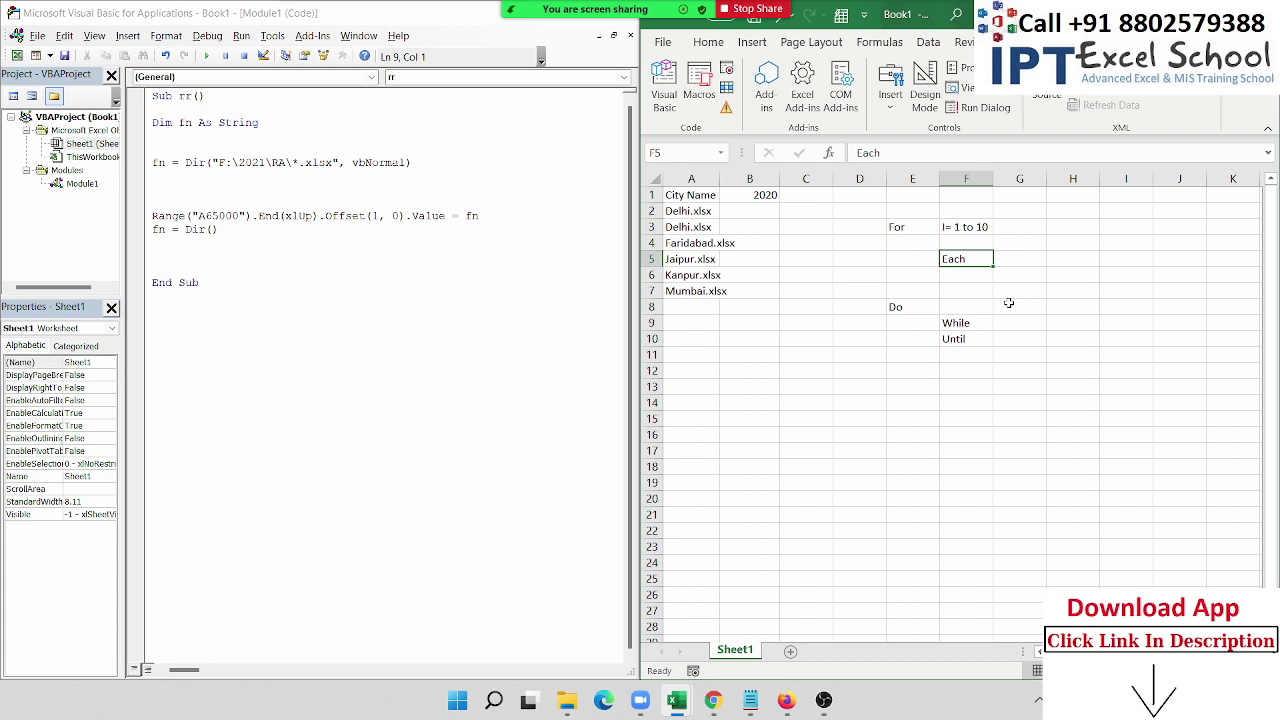
key("Down")
key("Down")
key("Down")
key("Left")
key("Down")
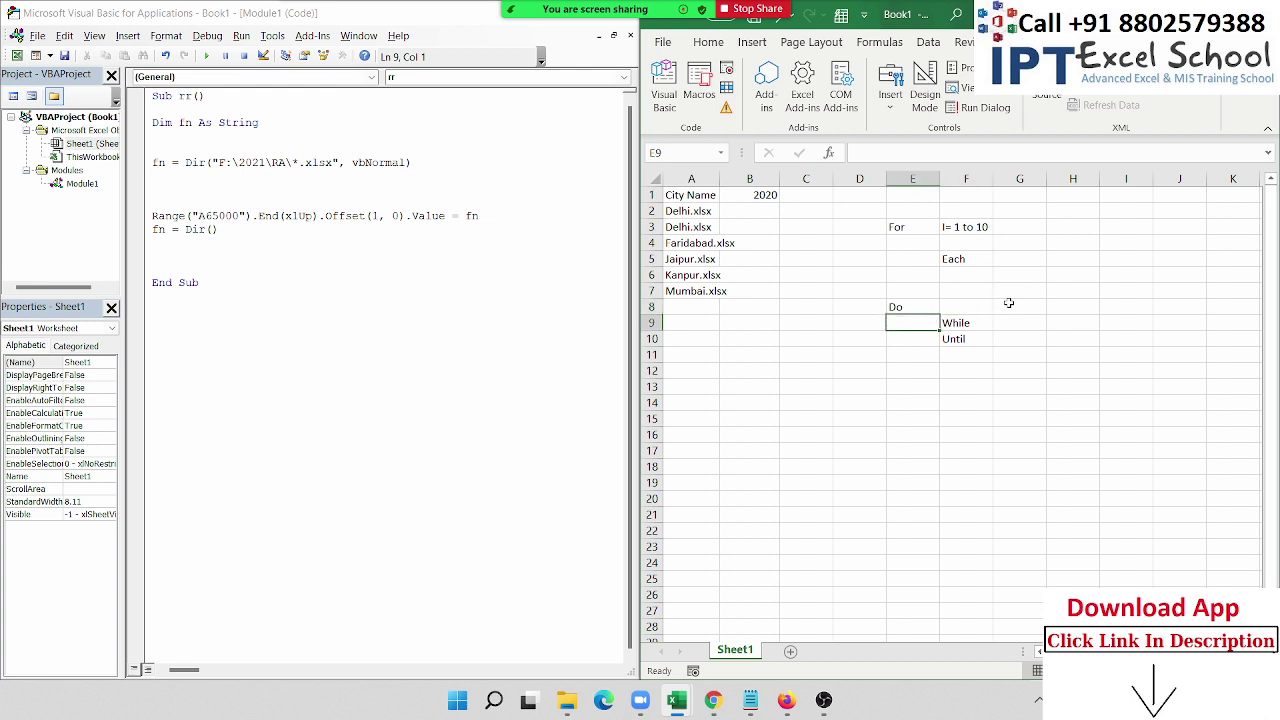
key("Down")
key("Down")
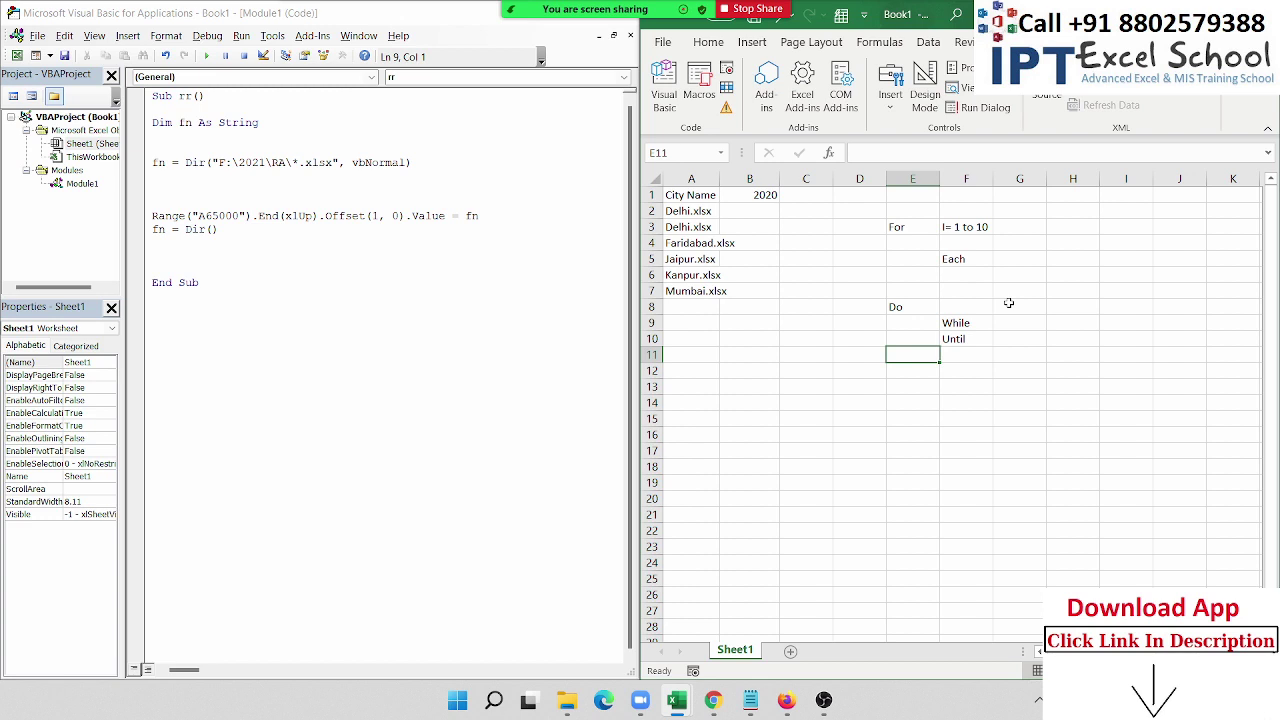
key("Up")
key("Up")
key("Up")
key("shift+Right")
key("shift+Down")
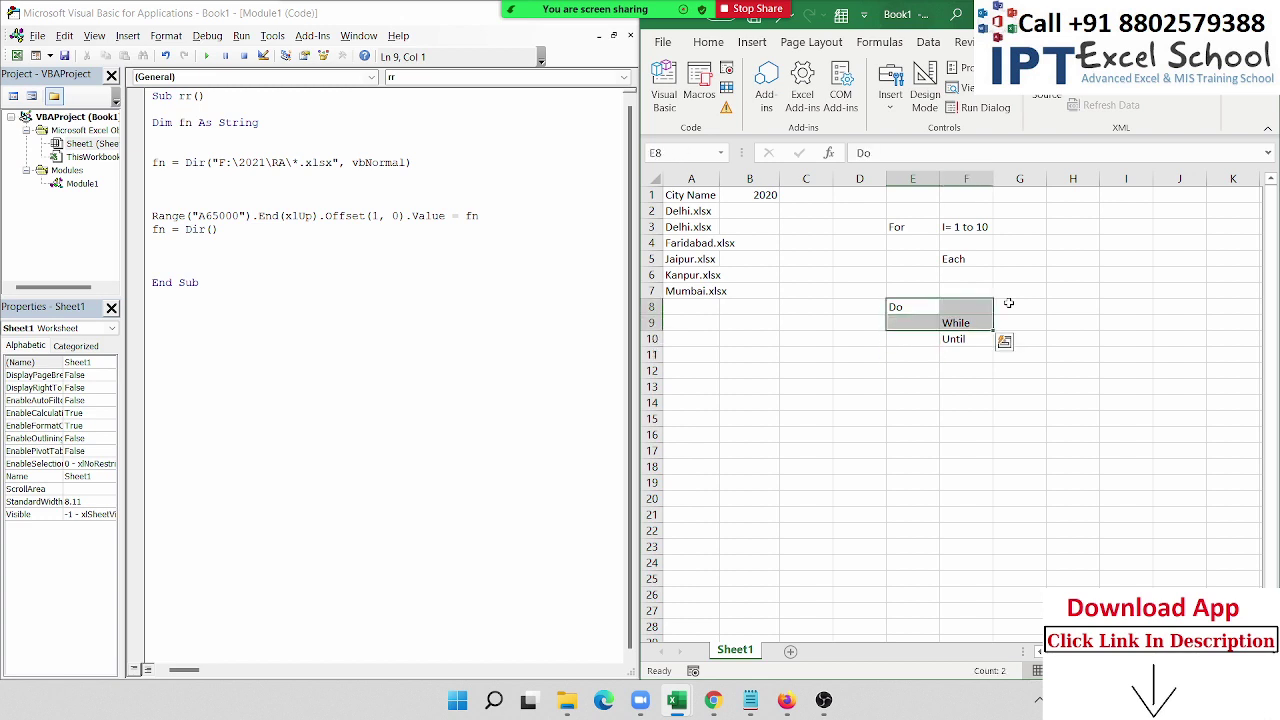
Step: Insert another blank line above the Range statement in the rr macro
left_click(194, 206)
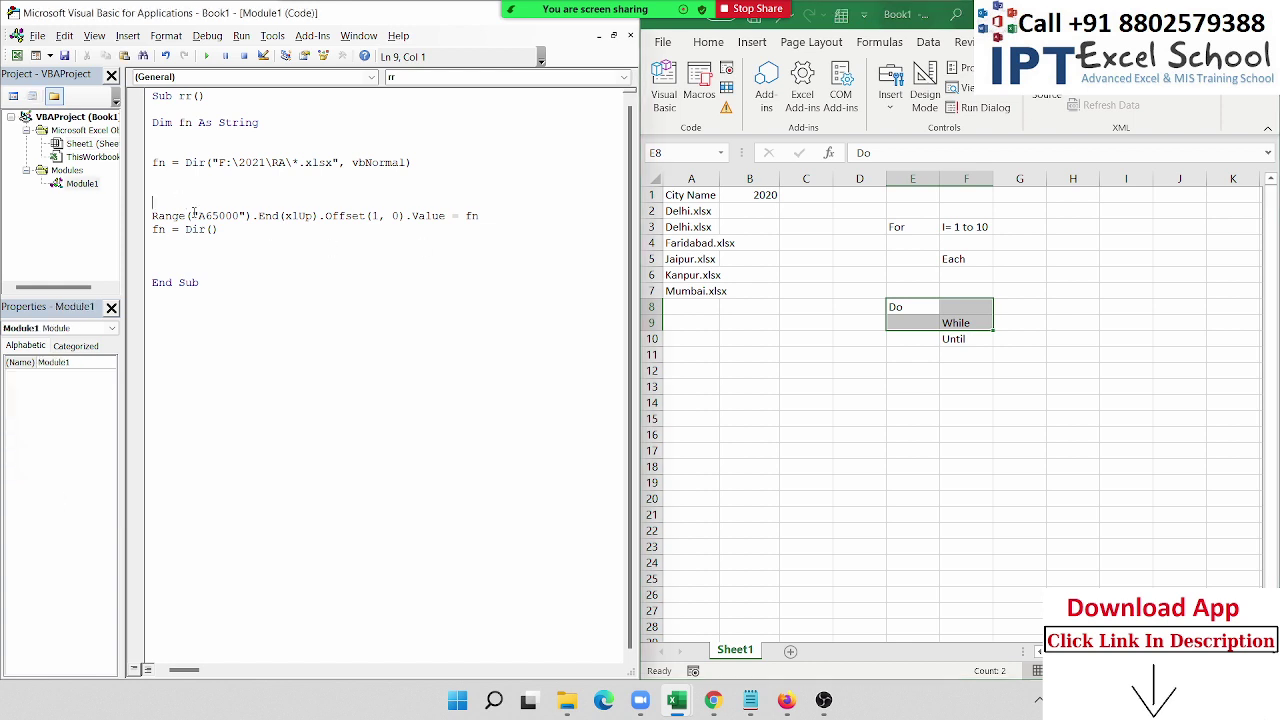
key("Return")
key("Up")
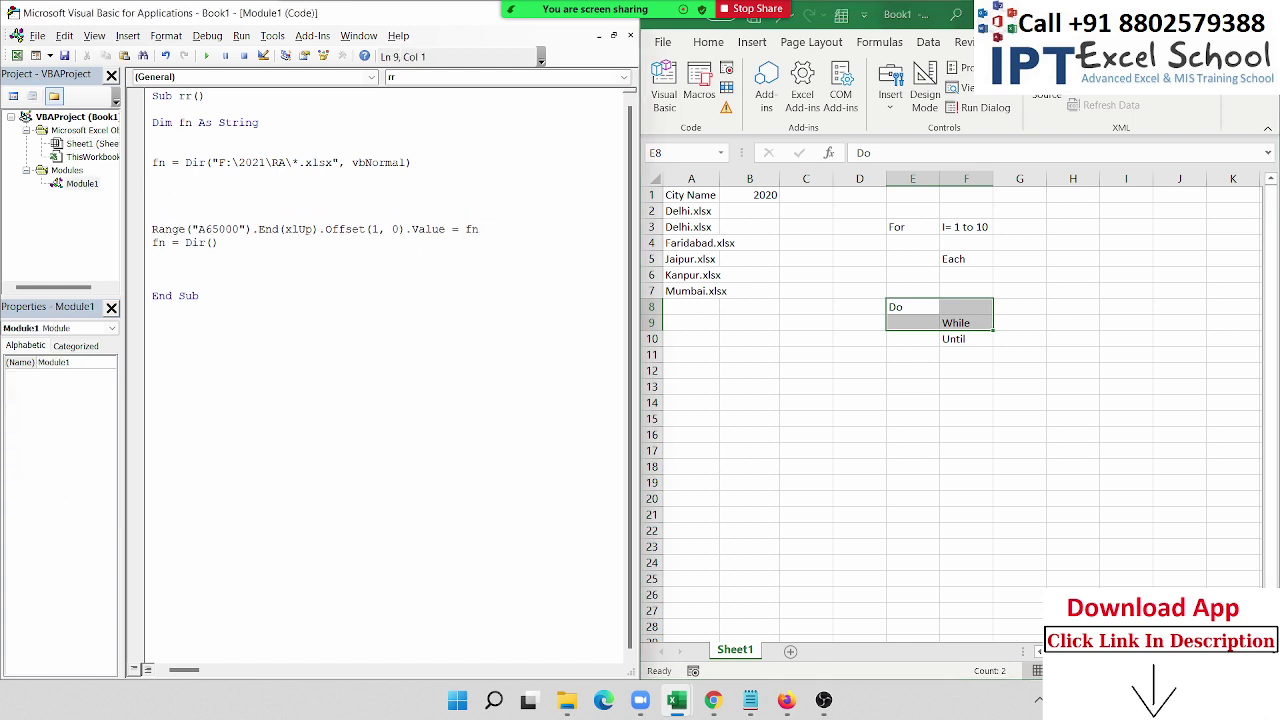
Step: Type do while fn<>"" above the Range line and loop after fn = Dir(), then select the notes in D2:F13
type("do wh")
type("ile ")
type("fn")
type("<>\"\"")
key("Down")
key("Down")
key("Down")
key("Down")
key("Down")
type("l")
type("oop")
left_click(359, 306)
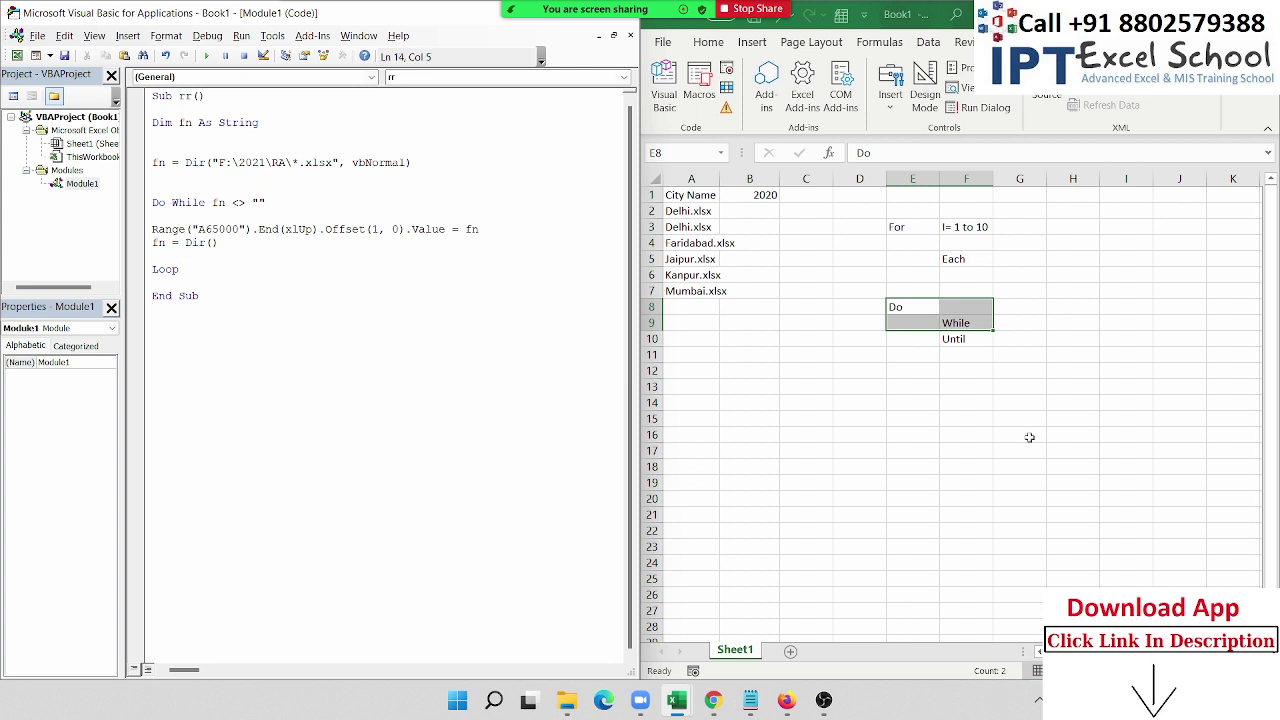
left_click(1069, 411)
left_click_drag(966, 386, 872, 211)
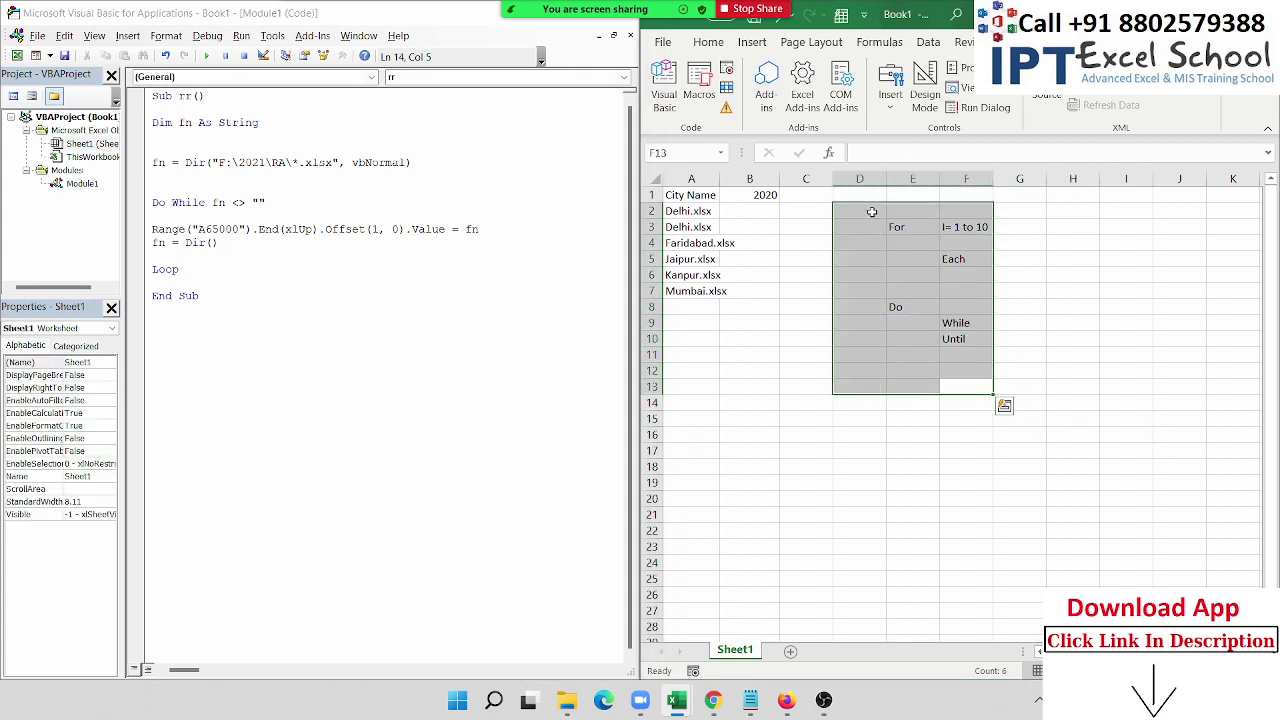
Step: Clear the keyword notes, run the macro, then clear the listed file names
key("Delete")
left_click(300, 188)
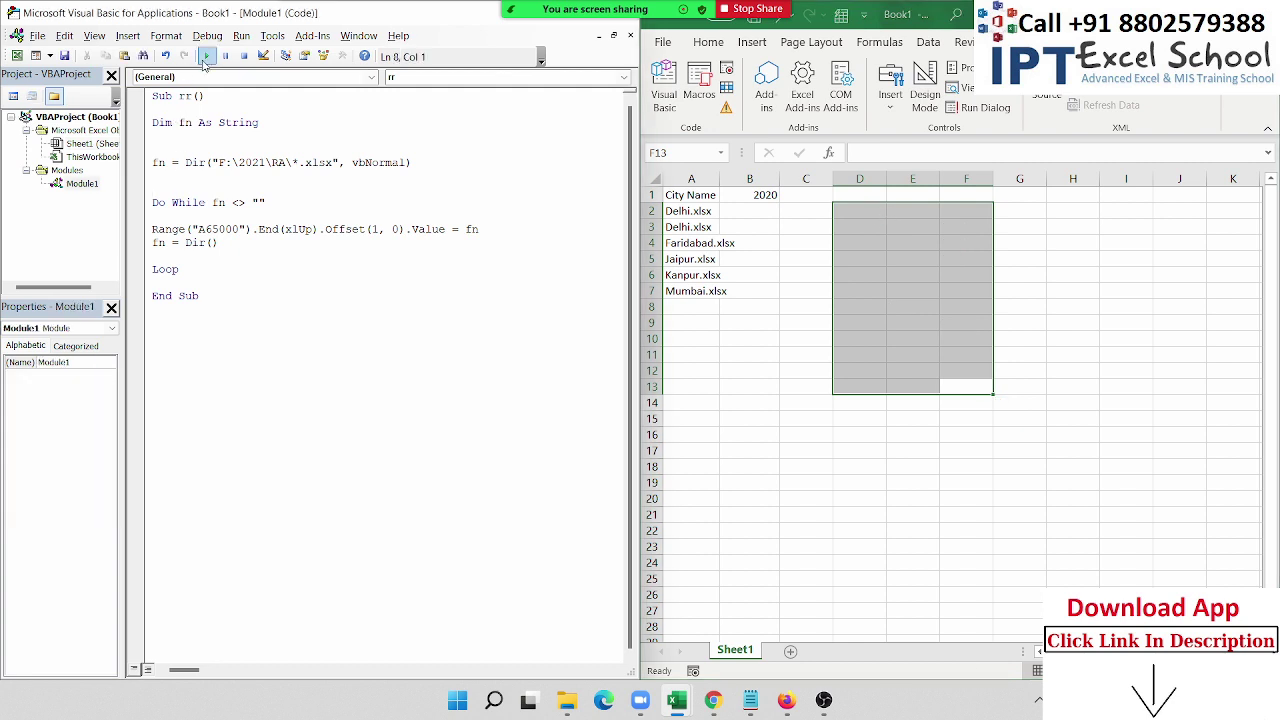
left_click(206, 57)
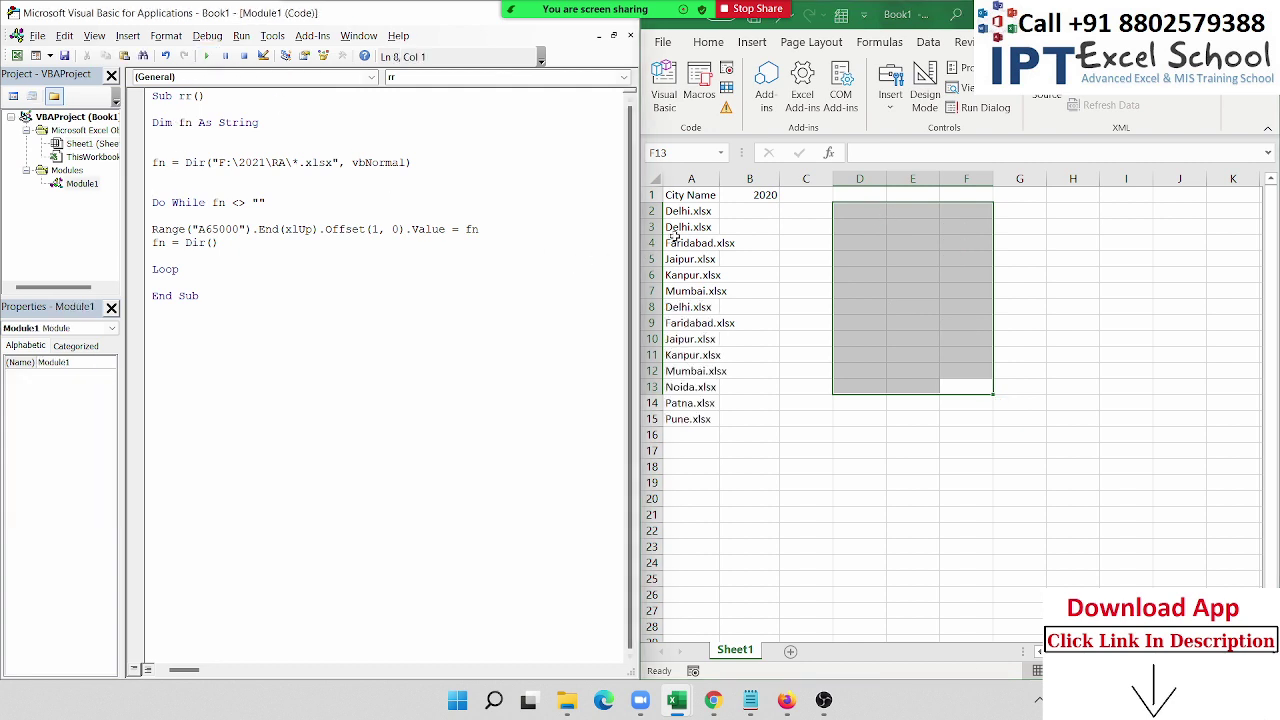
left_click_drag(695, 211, 709, 414)
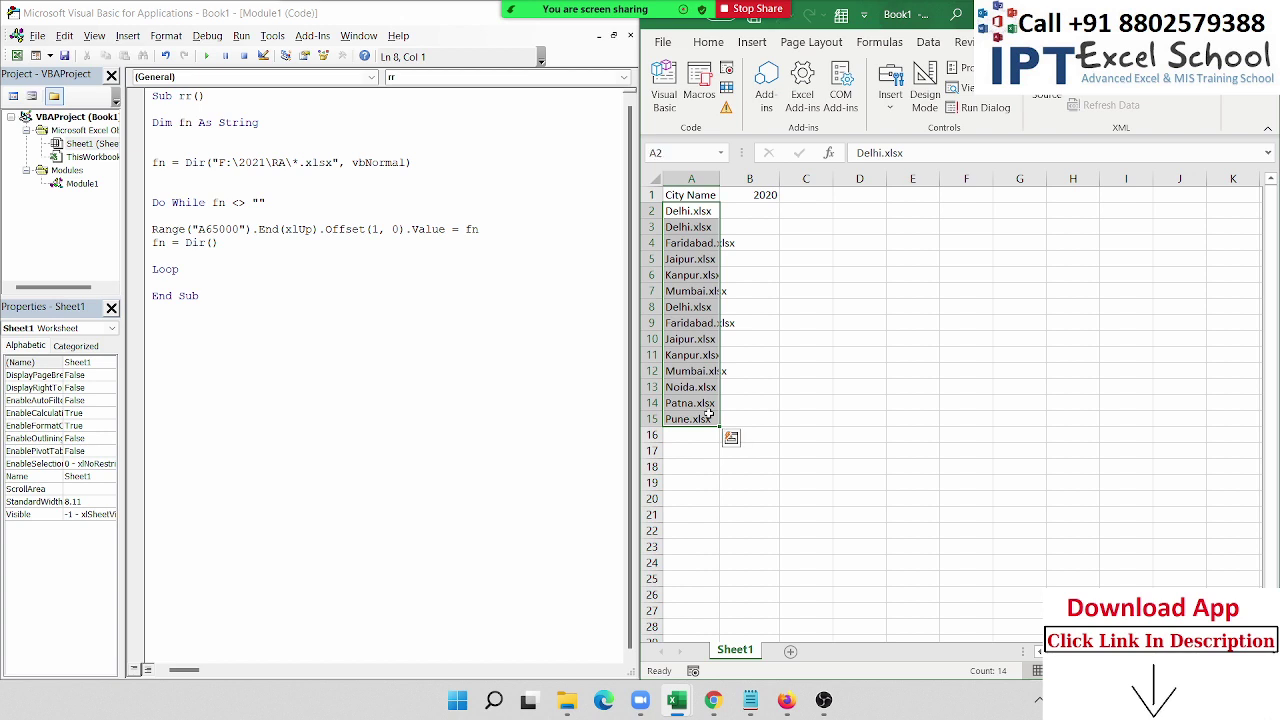
key("Delete")
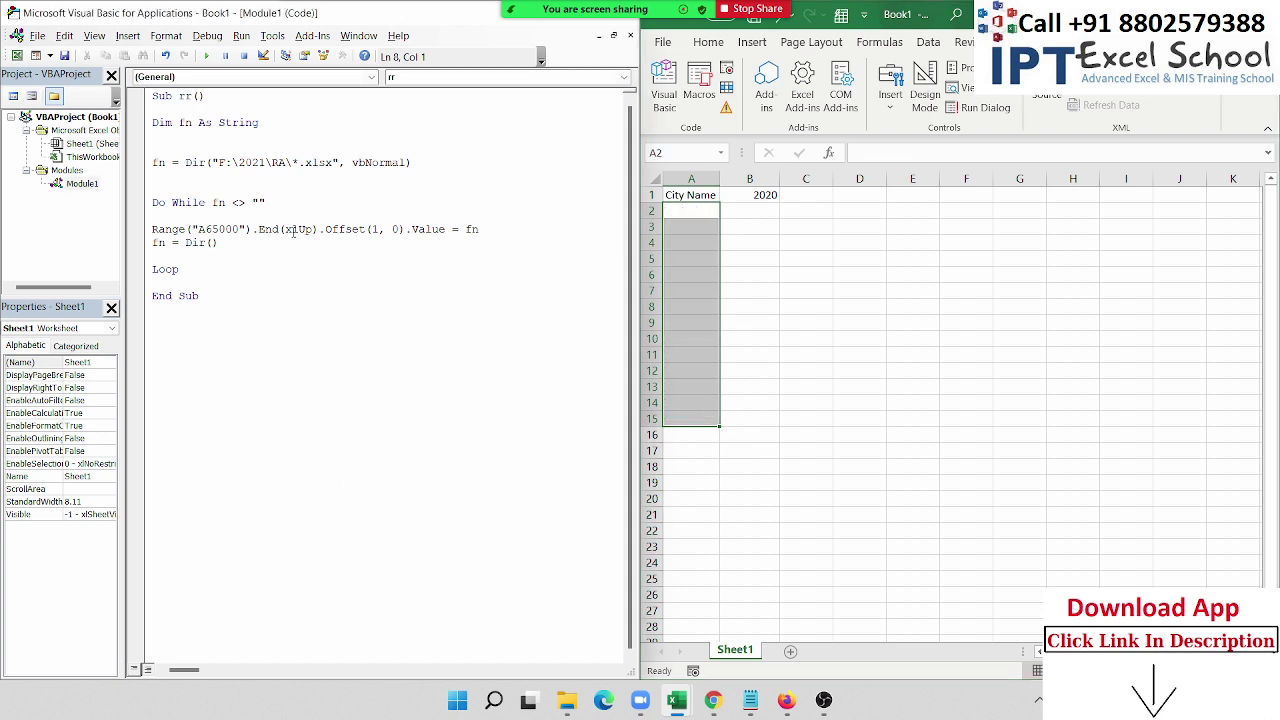
Step: Rerun the macro to list the eight city workbooks and autofit column A
left_click(293, 230)
left_click(206, 57)
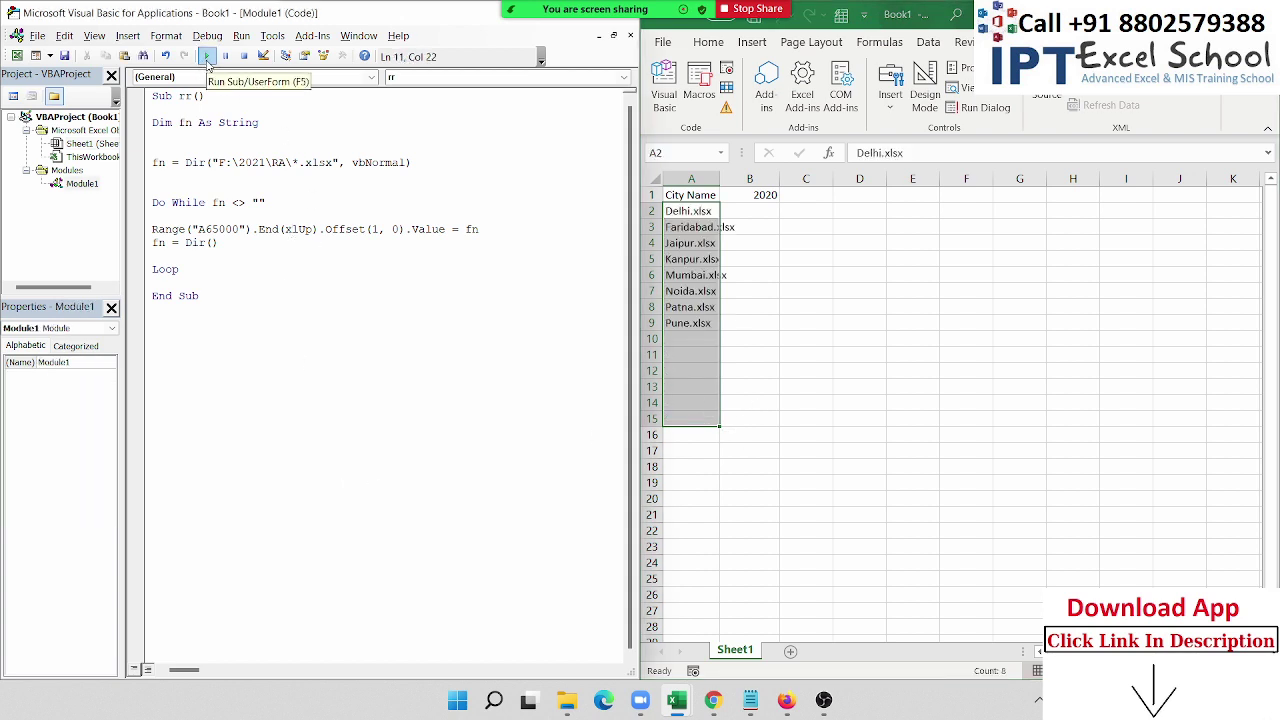
left_click(691, 259)
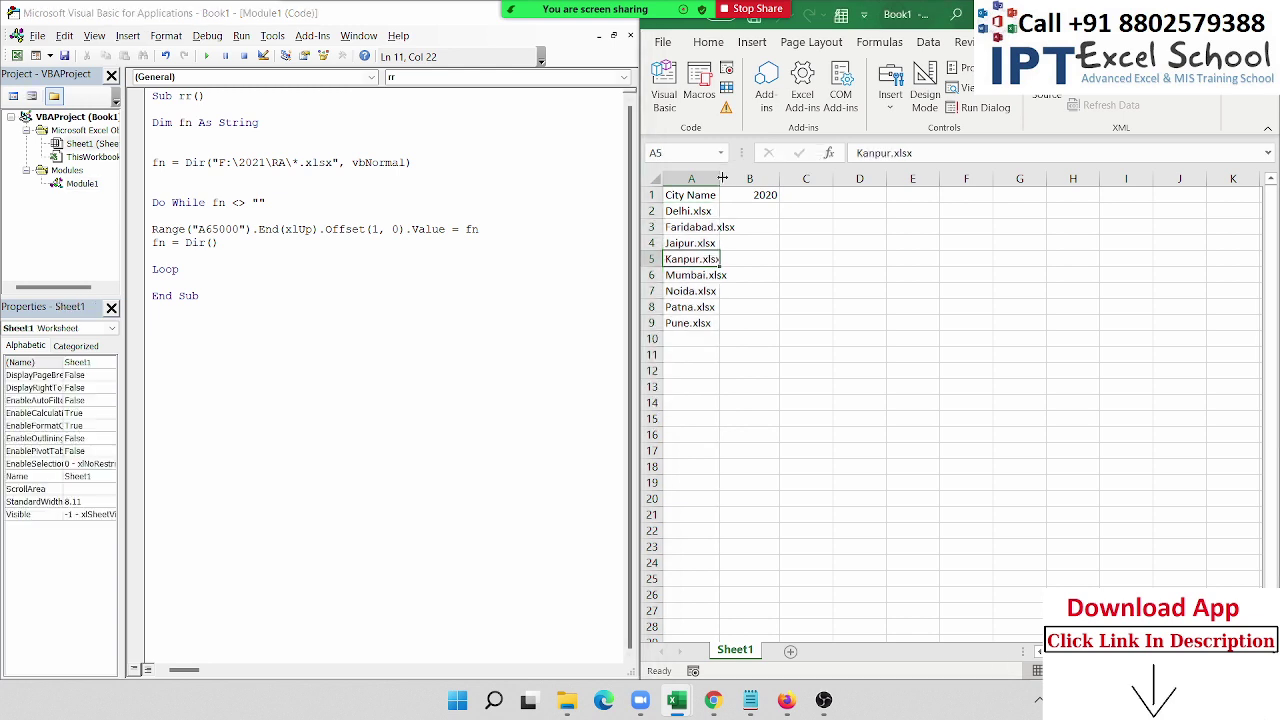
double_click(722, 178)
left_click(540, 18)
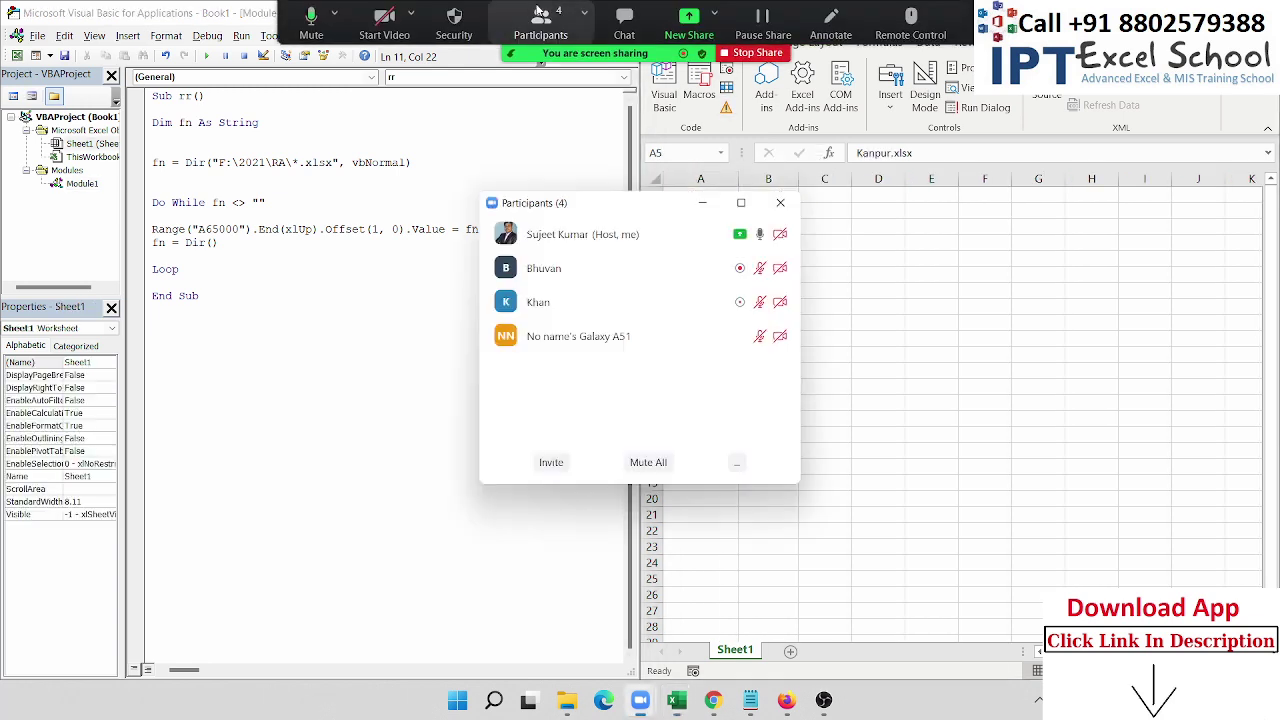
left_click(780, 202)
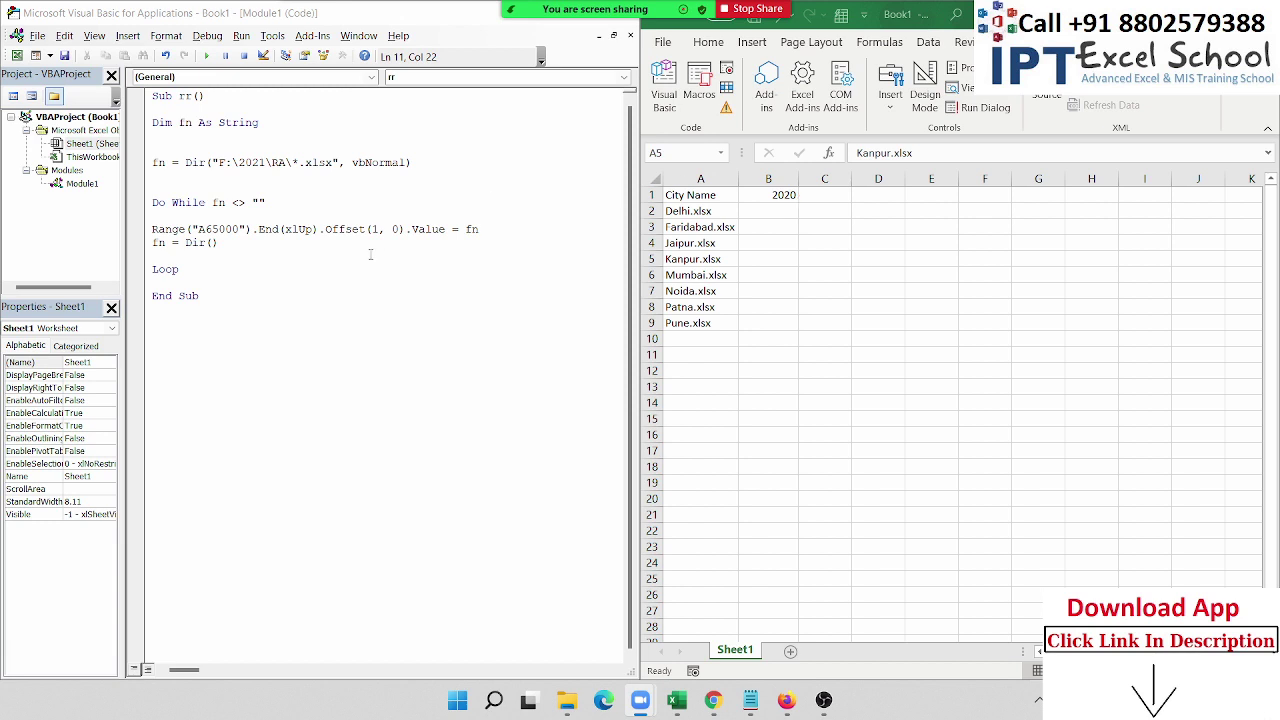
left_click_drag(212, 202, 266, 202)
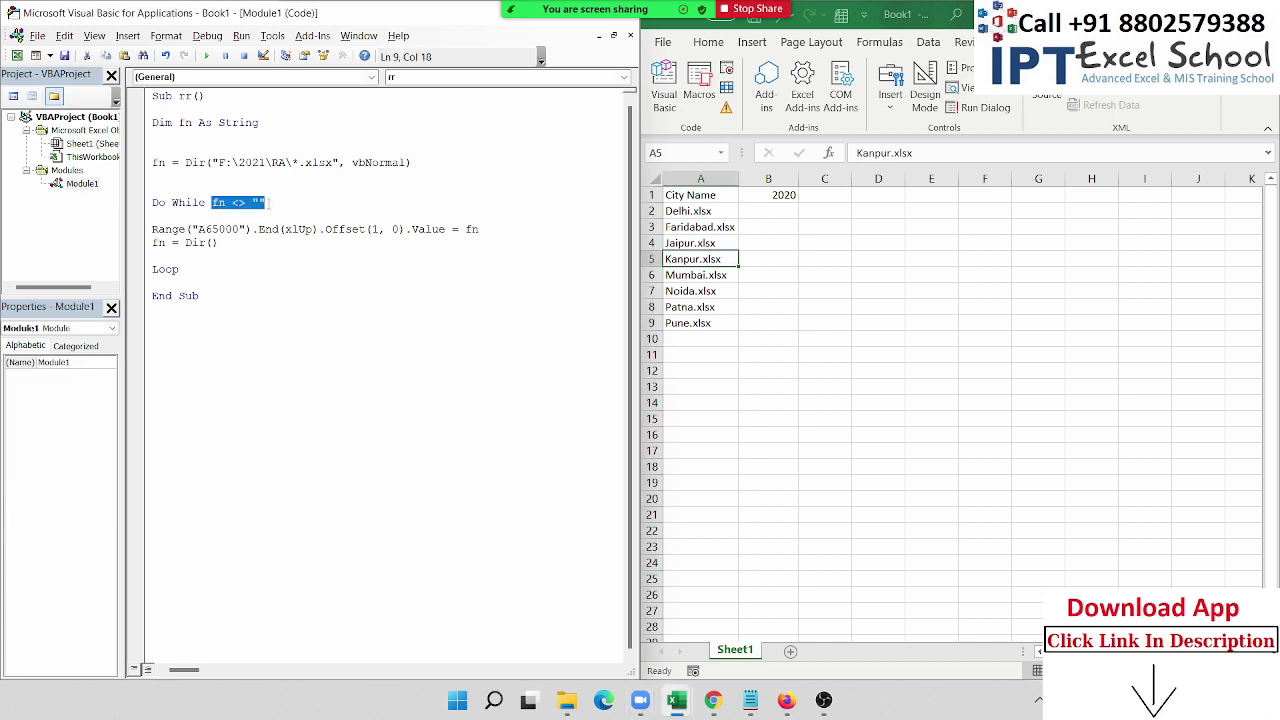
left_click_drag(212, 266, 142, 280)
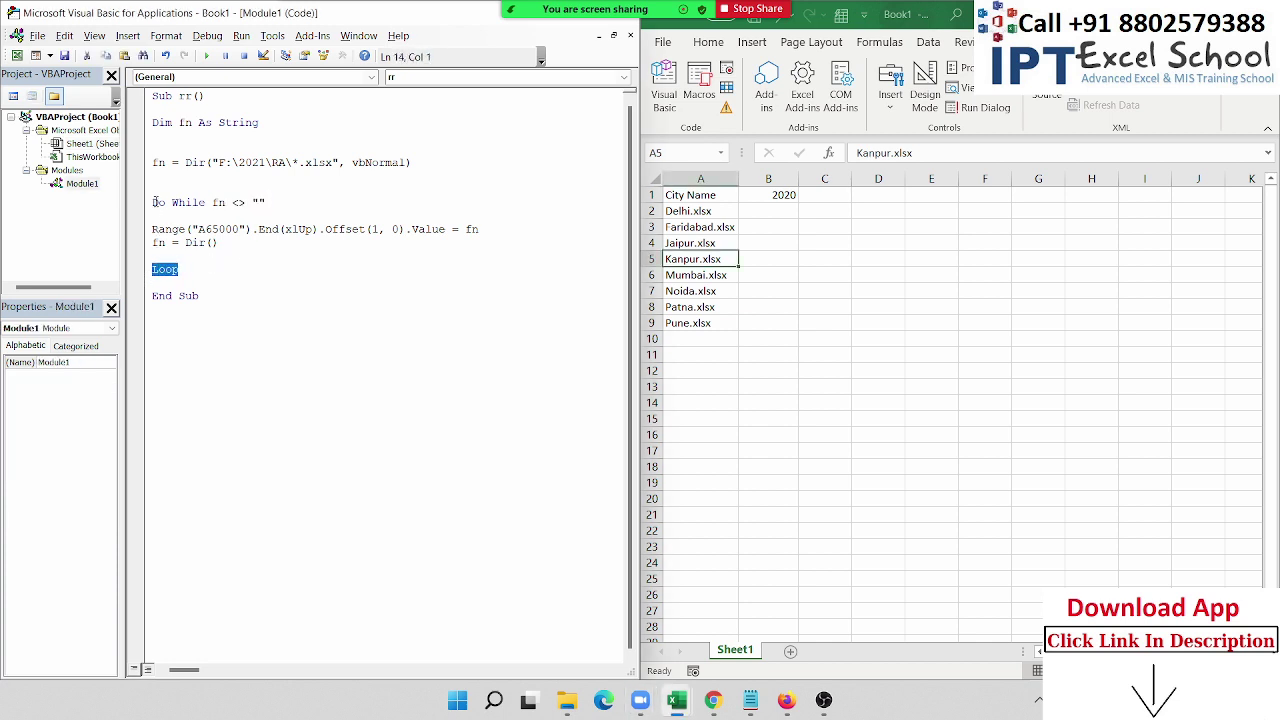
left_click_drag(155, 243, 156, 222)
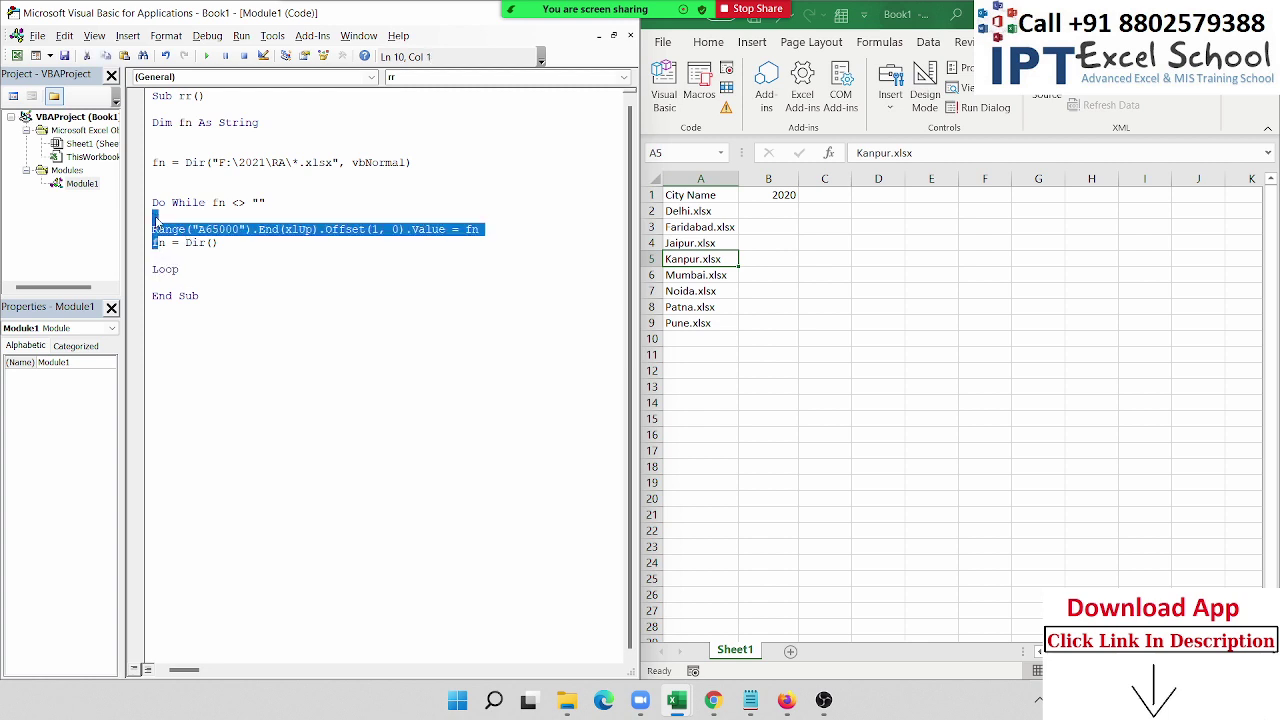
left_click_drag(211, 202, 267, 201)
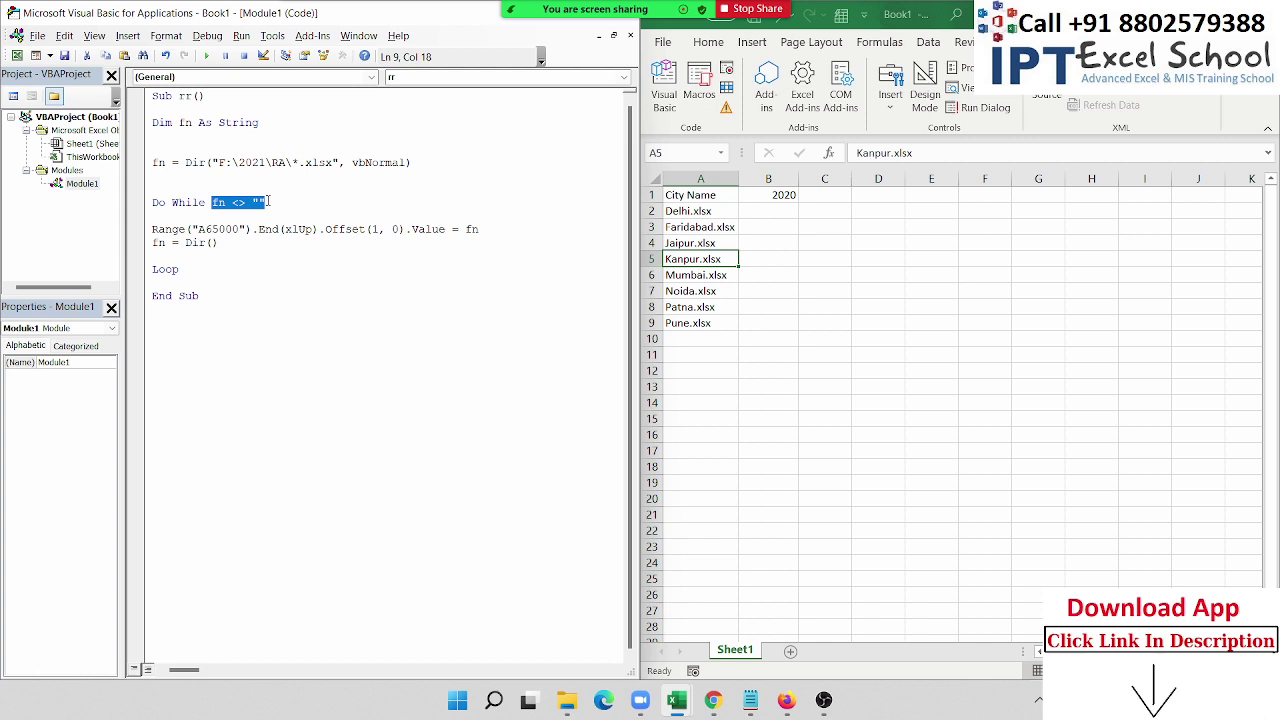
left_click(710, 213)
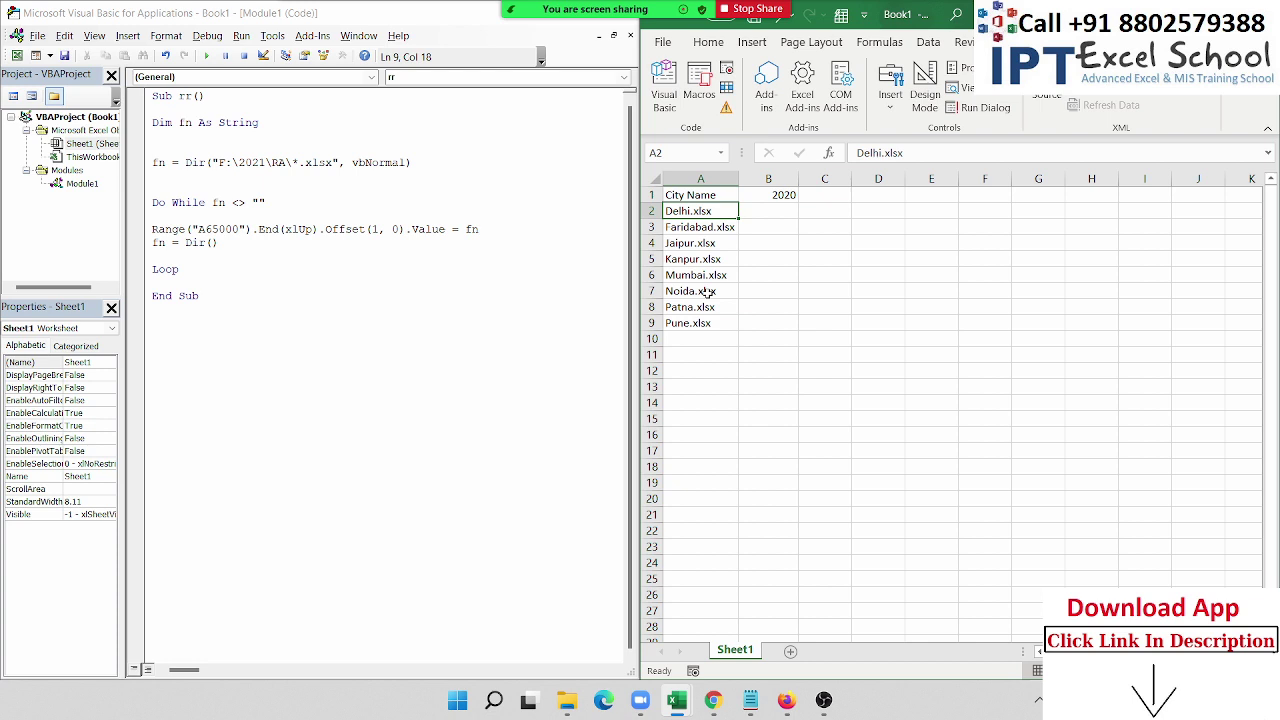
Step: Enter =FIND(".",A2,1) in B2, returning the dot position 6 for Delhi.xlsx
key("Right")
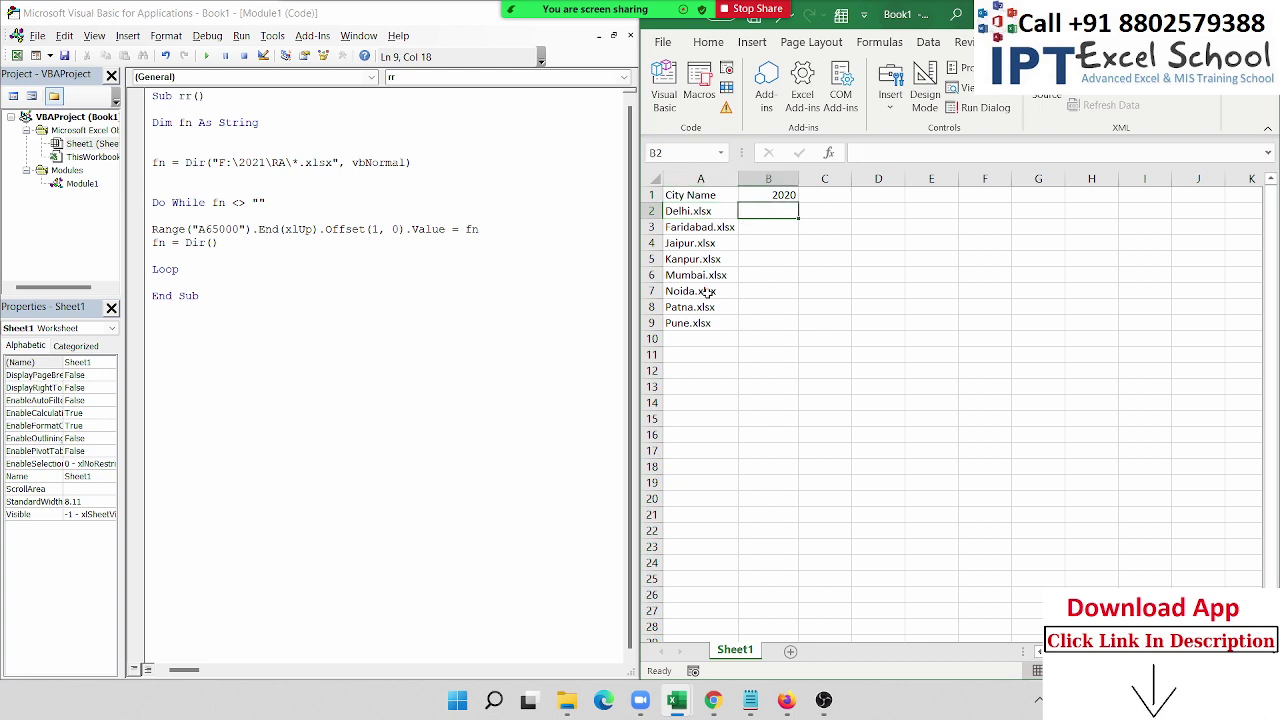
type("=find")
key("Return")
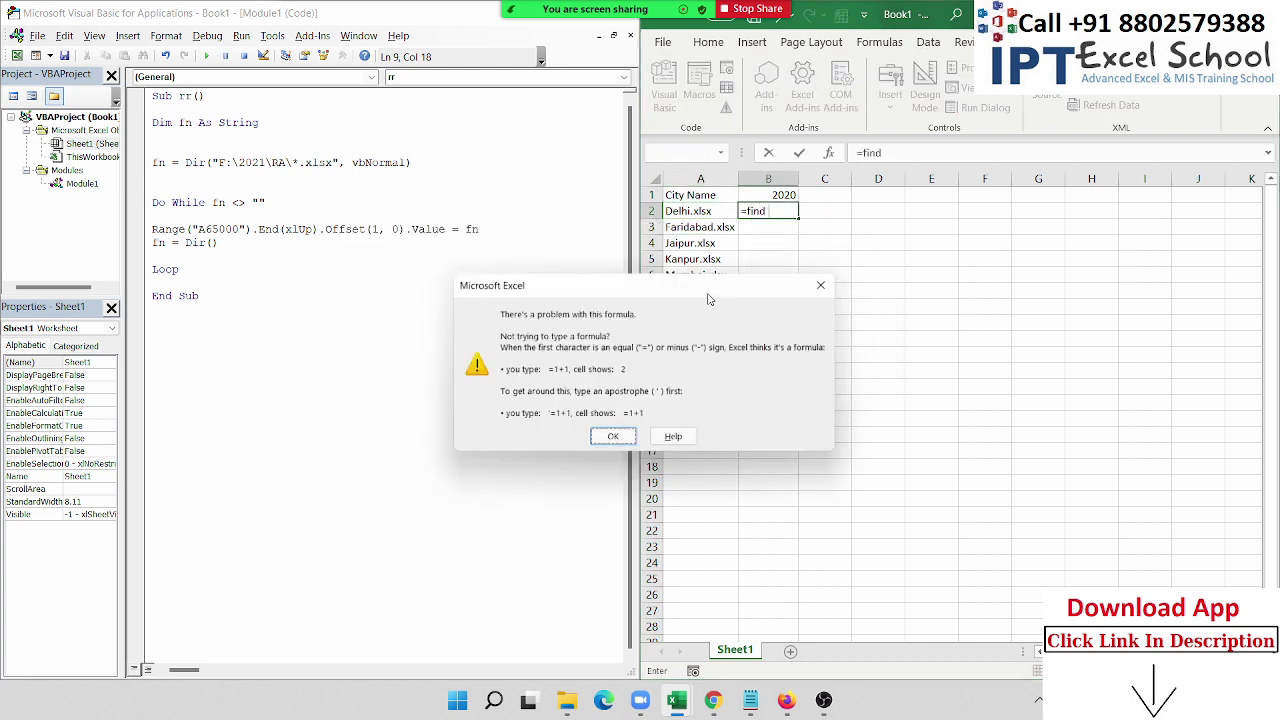
key("Return")
key("BackSpace")
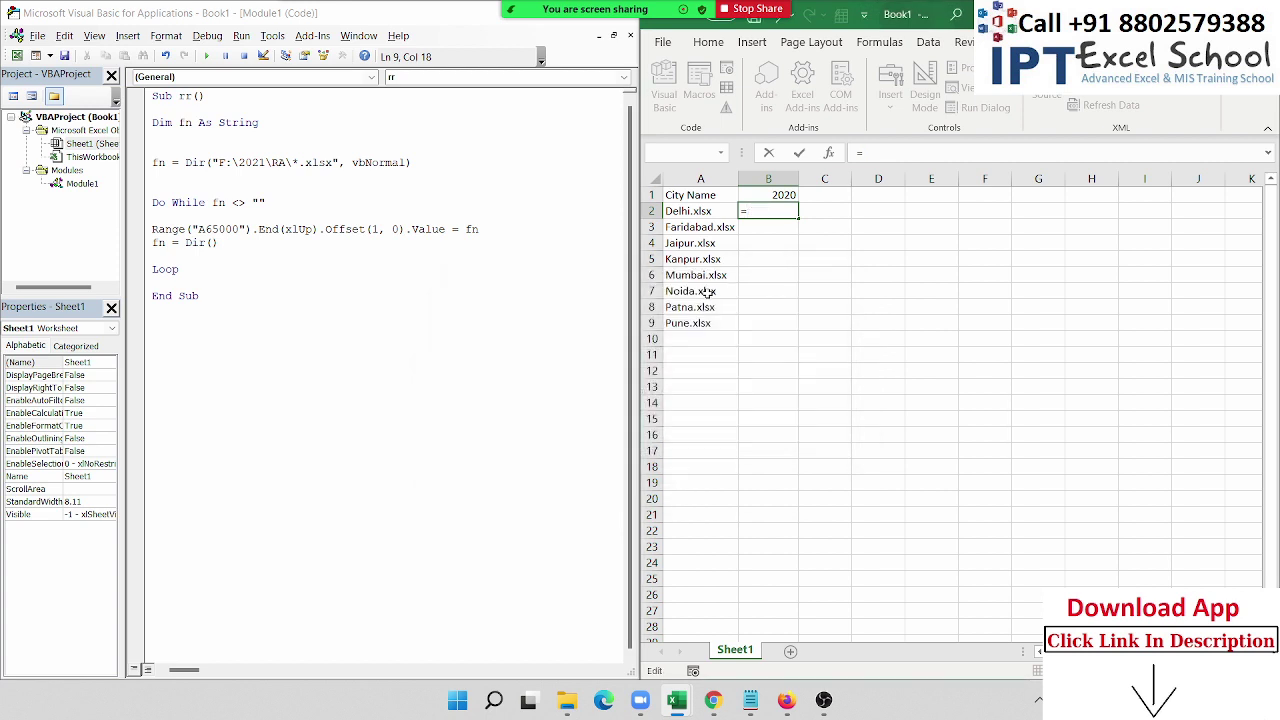
type("find")
key("Tab")
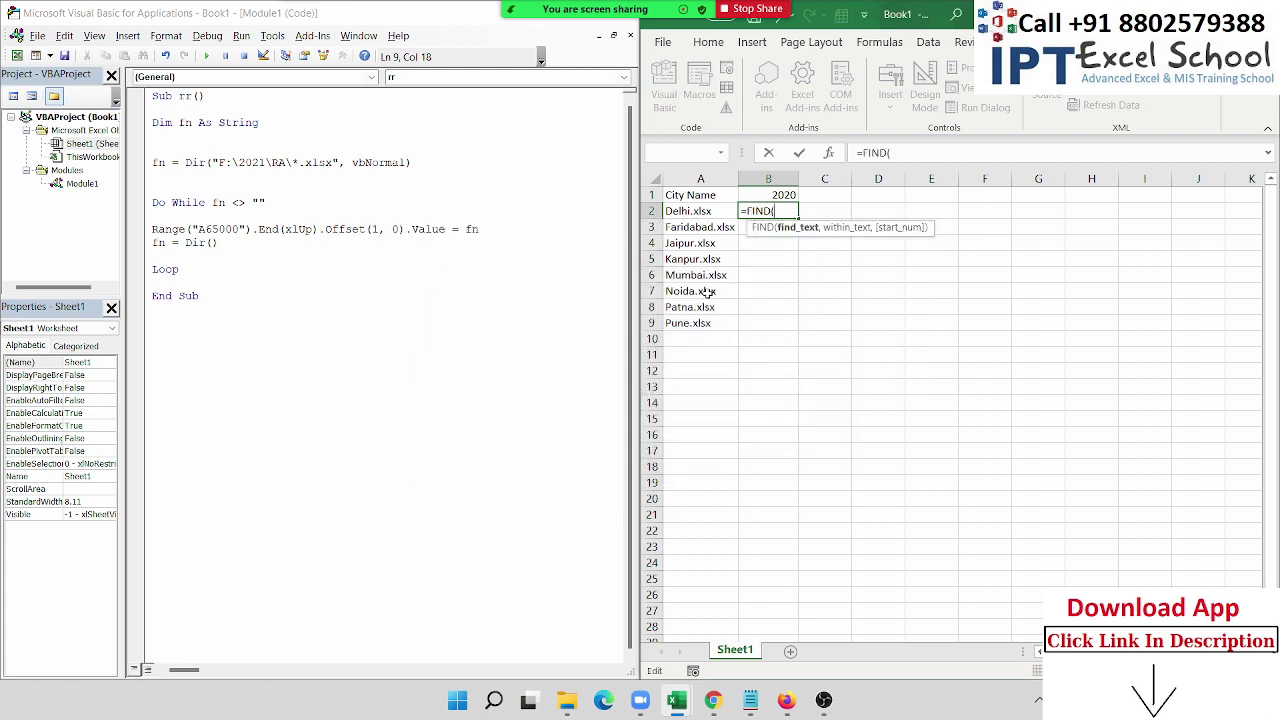
type(".\",")
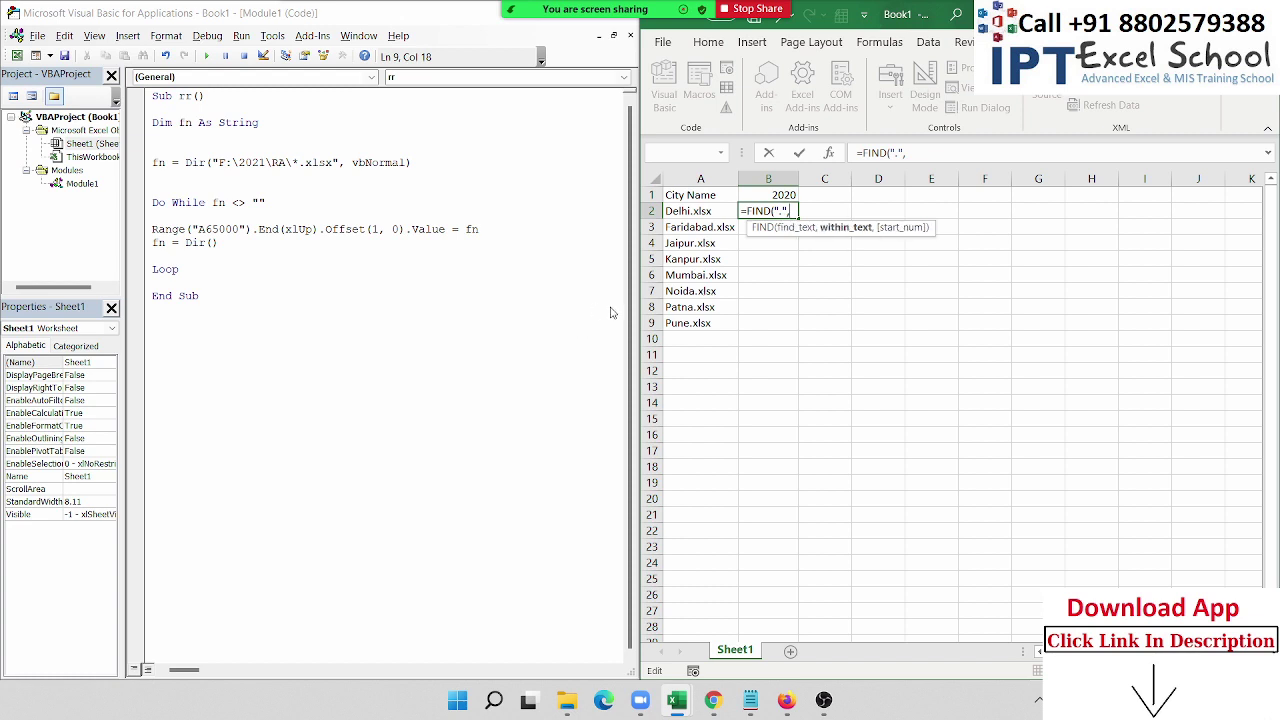
left_click(702, 213)
type(",1")
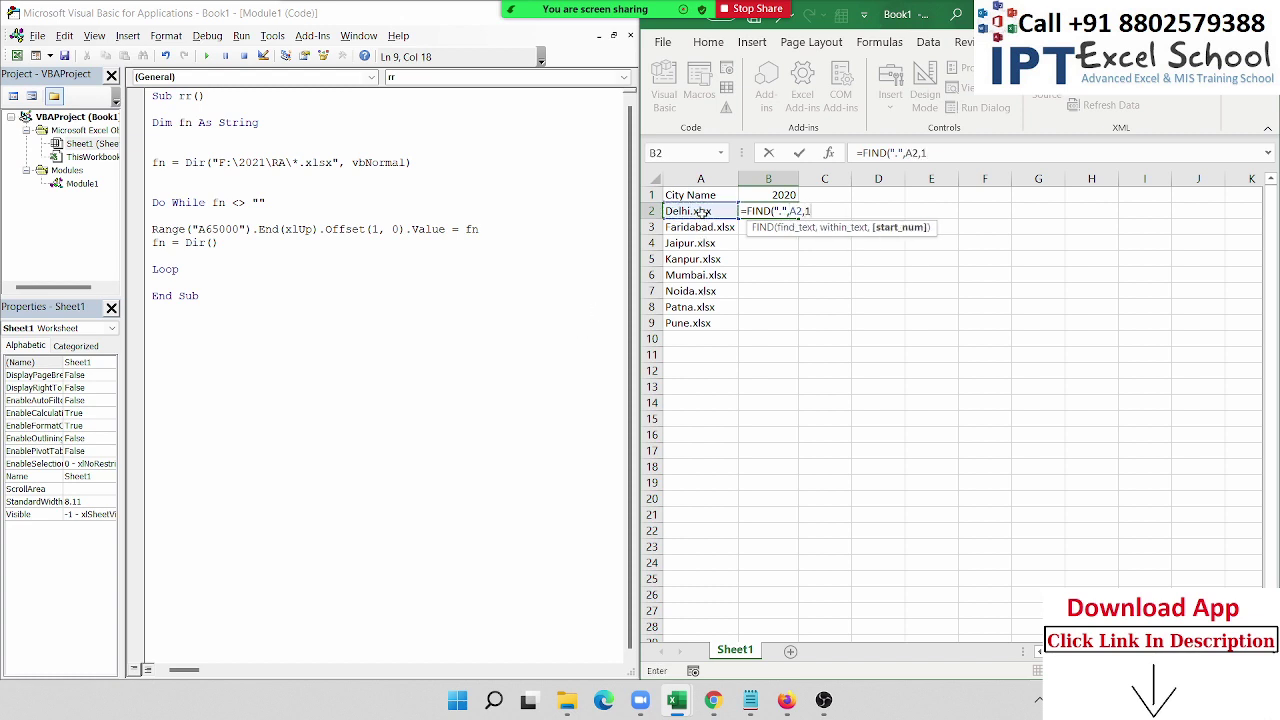
key("Return")
key("Up")
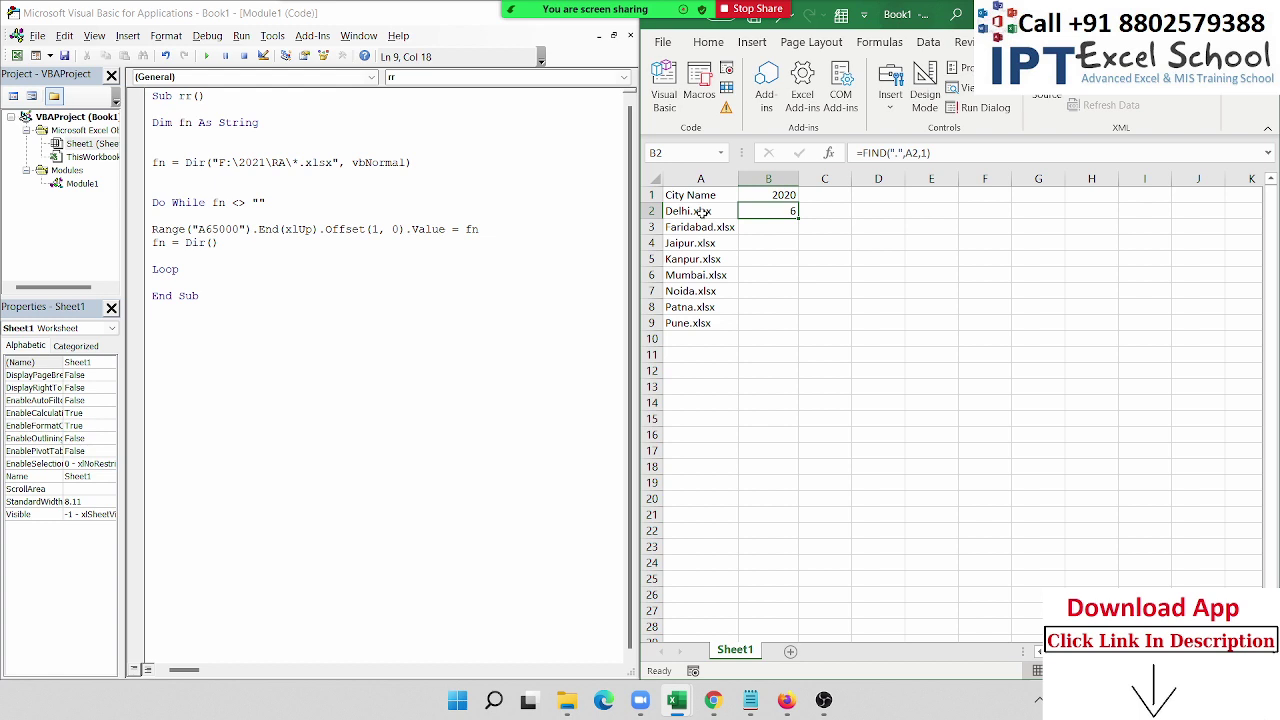
Step: Enter =LEFT(A2,LEN(A2)-B2) in C2, accepting Excel's suggested formula correction
key("Right")
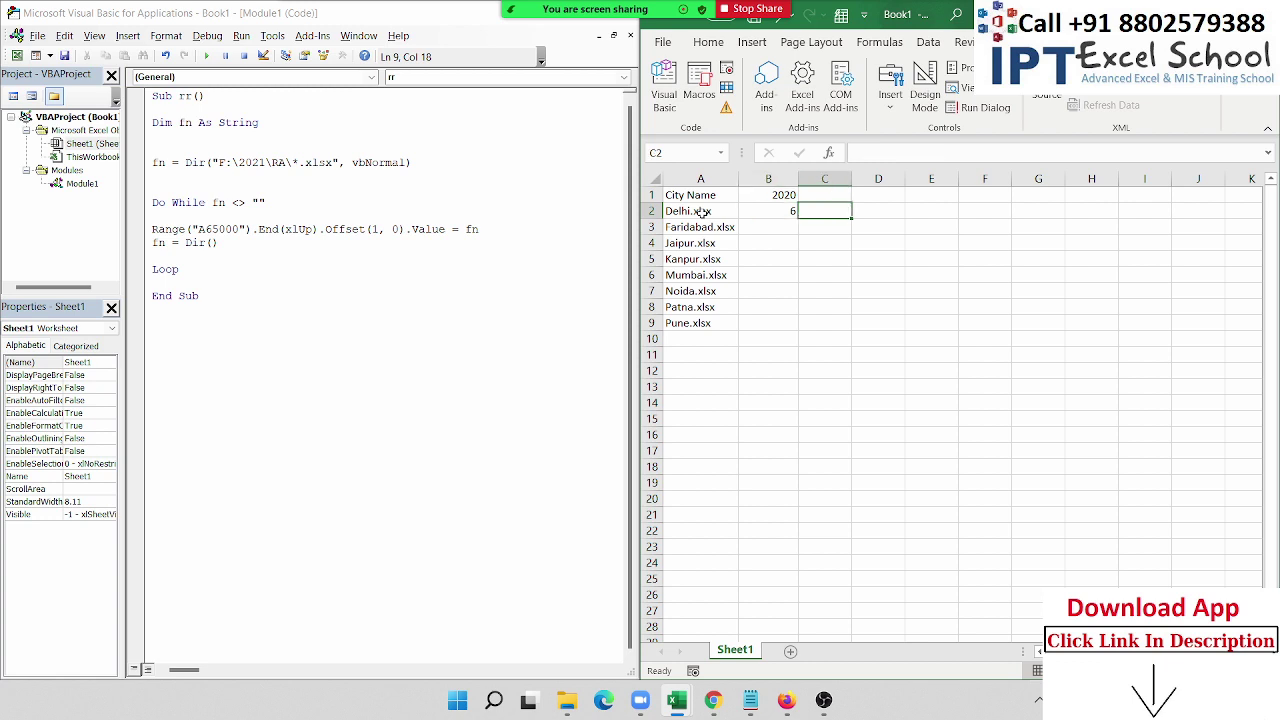
type("=left")
key("Tab")
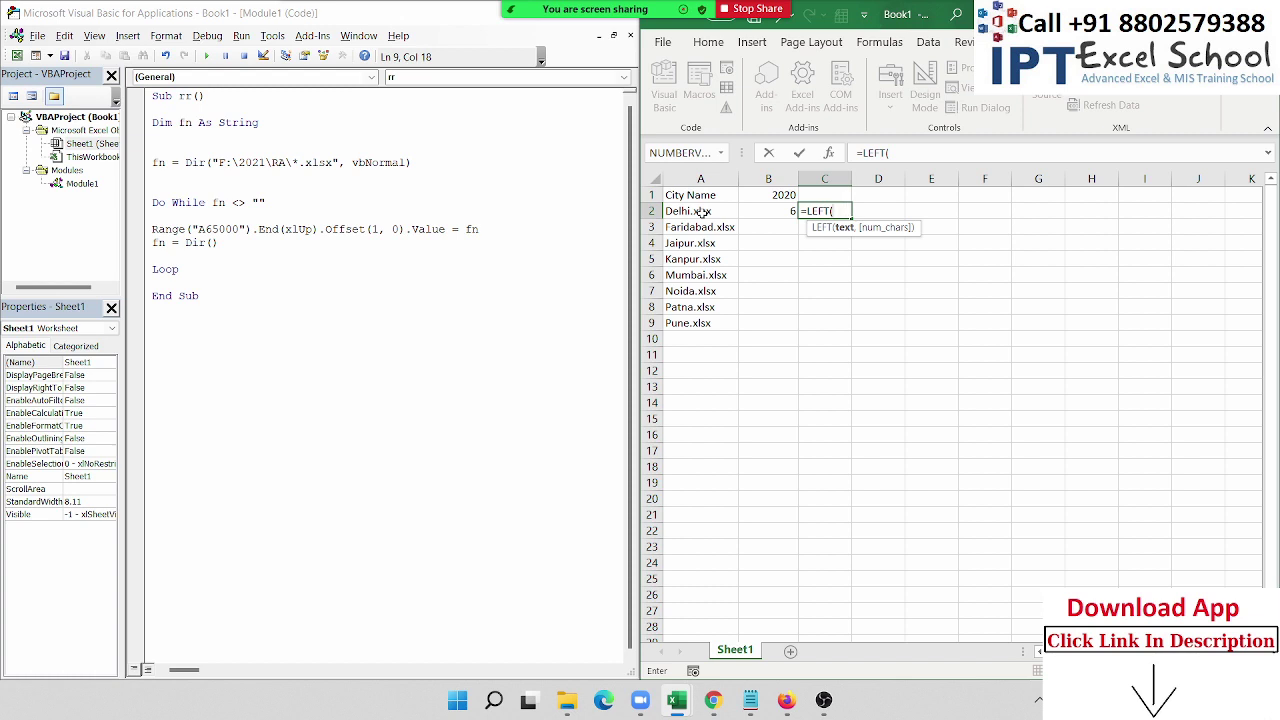
left_click(703, 212)
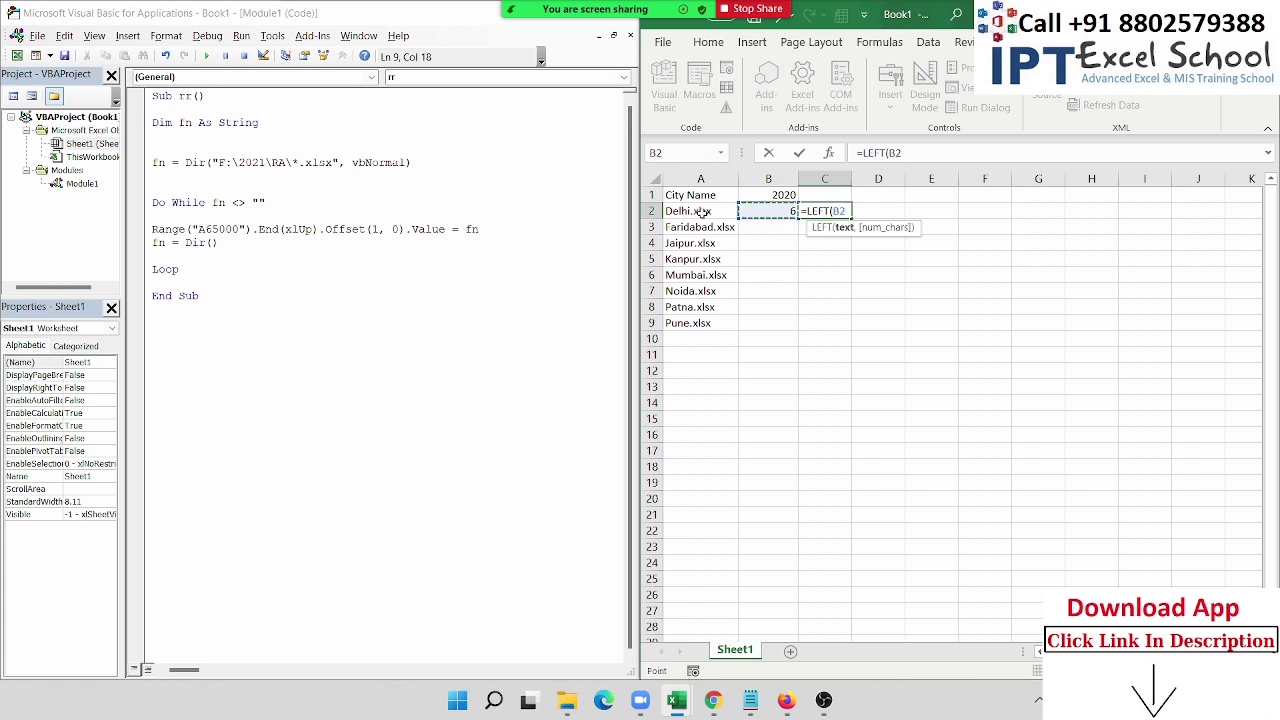
type(",")
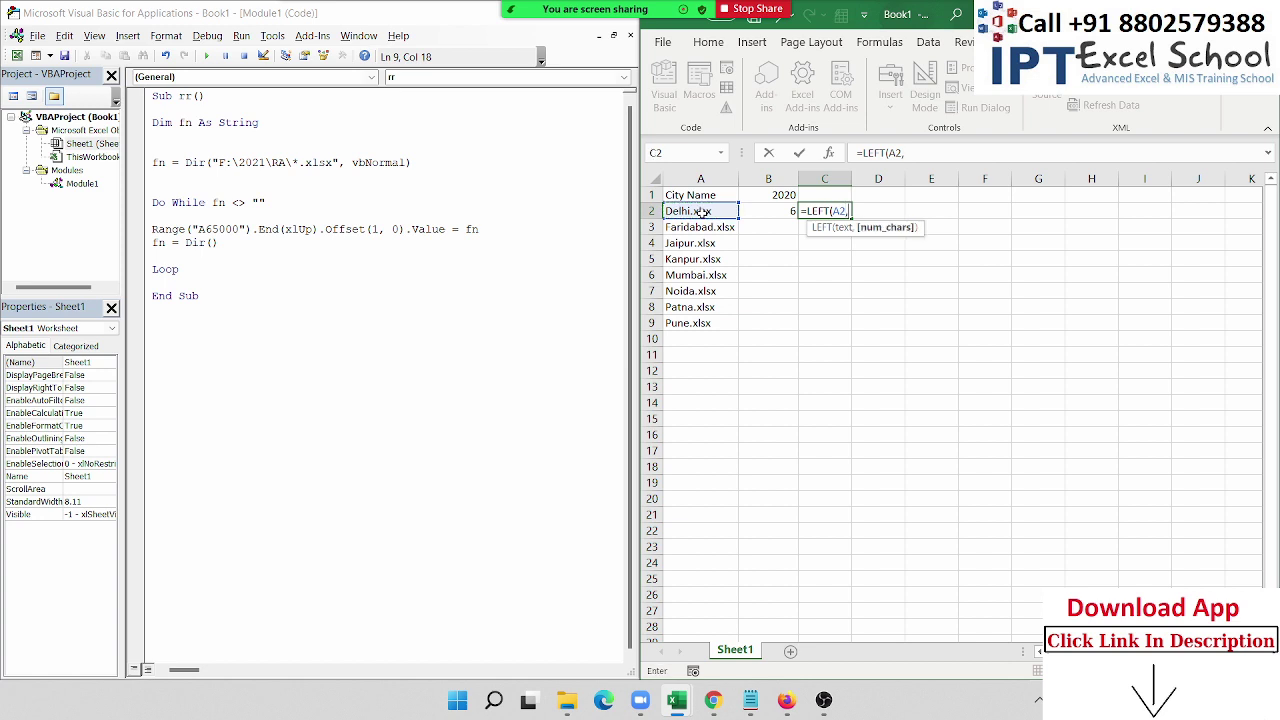
type("len")
key("Tab")
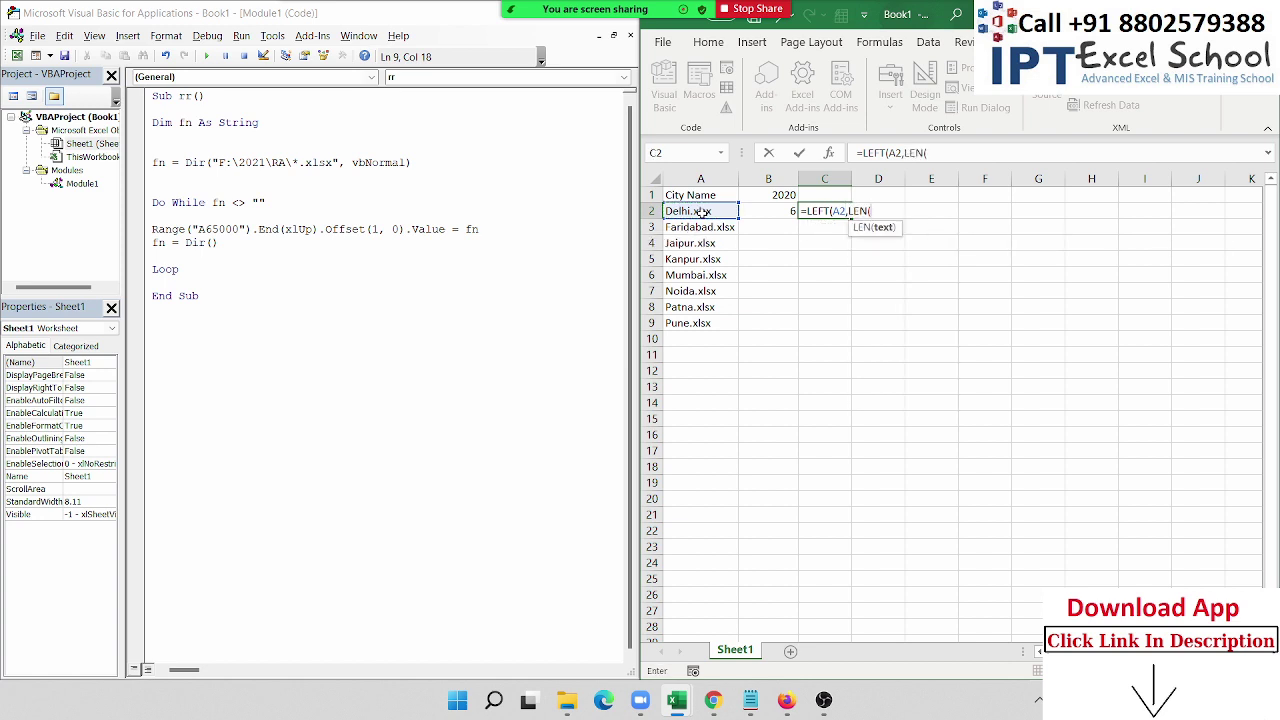
left_click(703, 212)
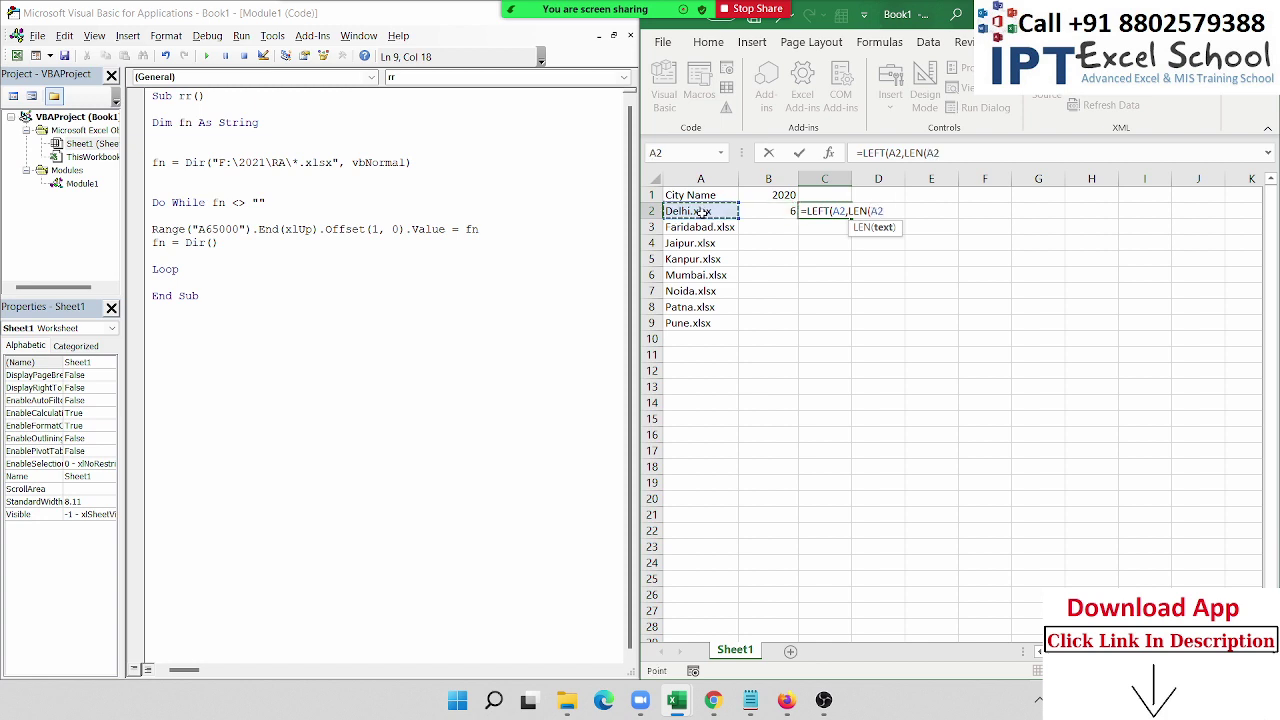
type(")")
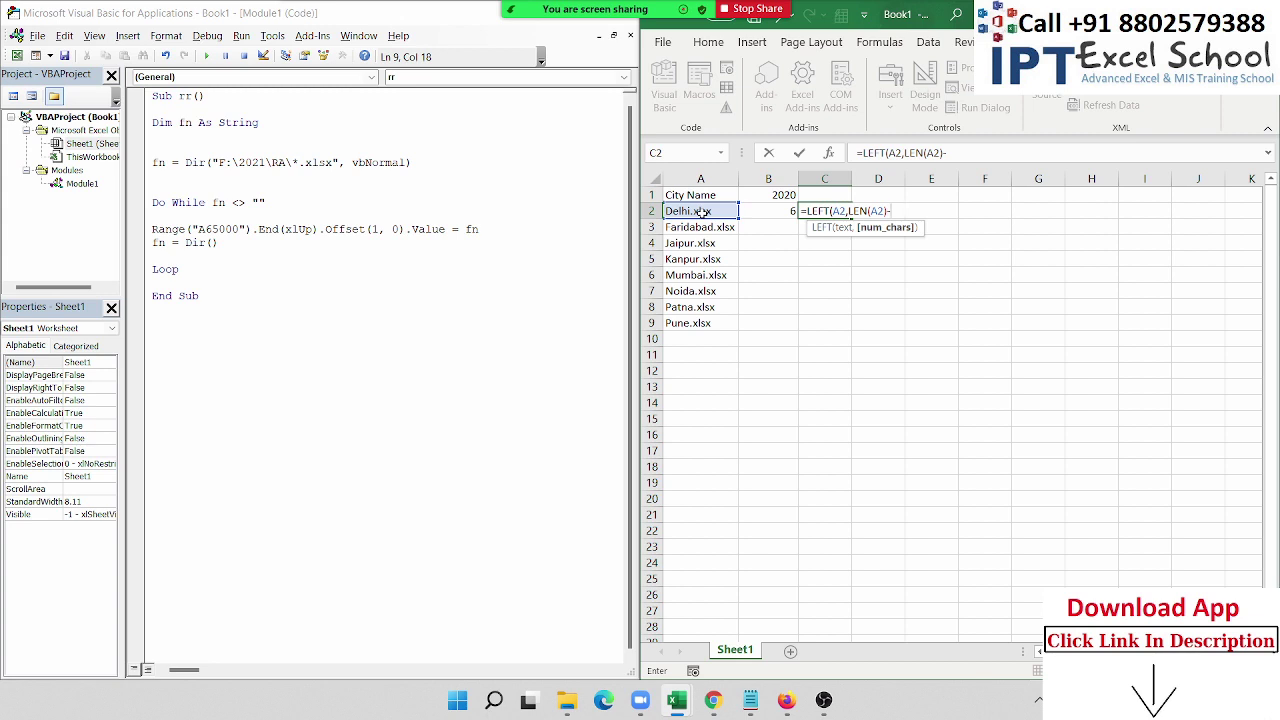
type("-")
key("Left")
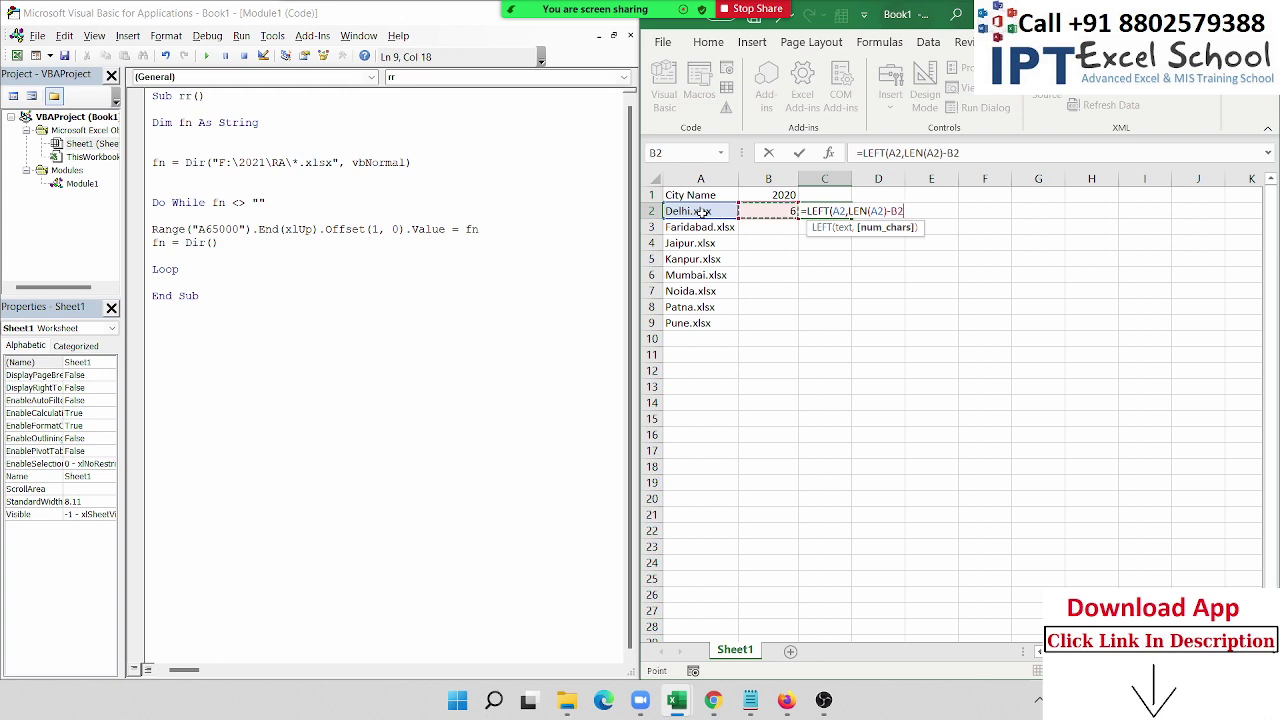
key("Return")
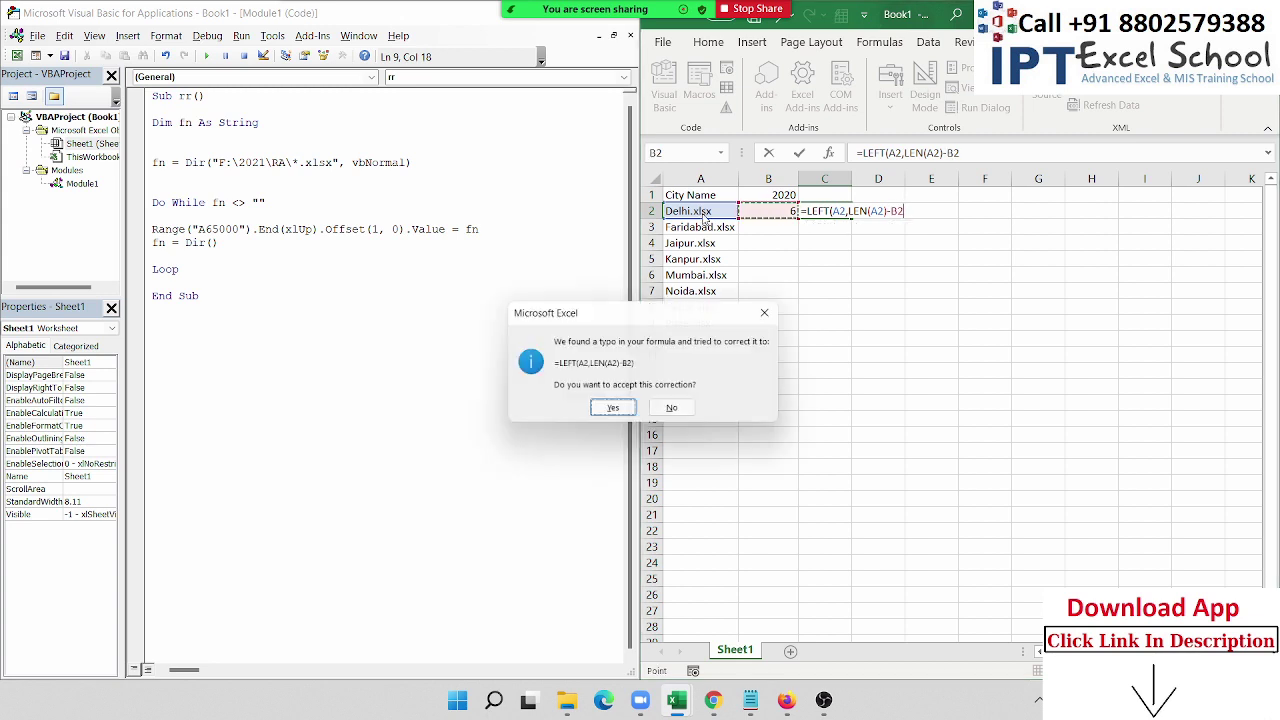
key("Return")
Step: Re-enter B2's FIND formula and recommit =LEFT(A2,LEN(A2)-B2) in C2, still returning Delh
key("Up")
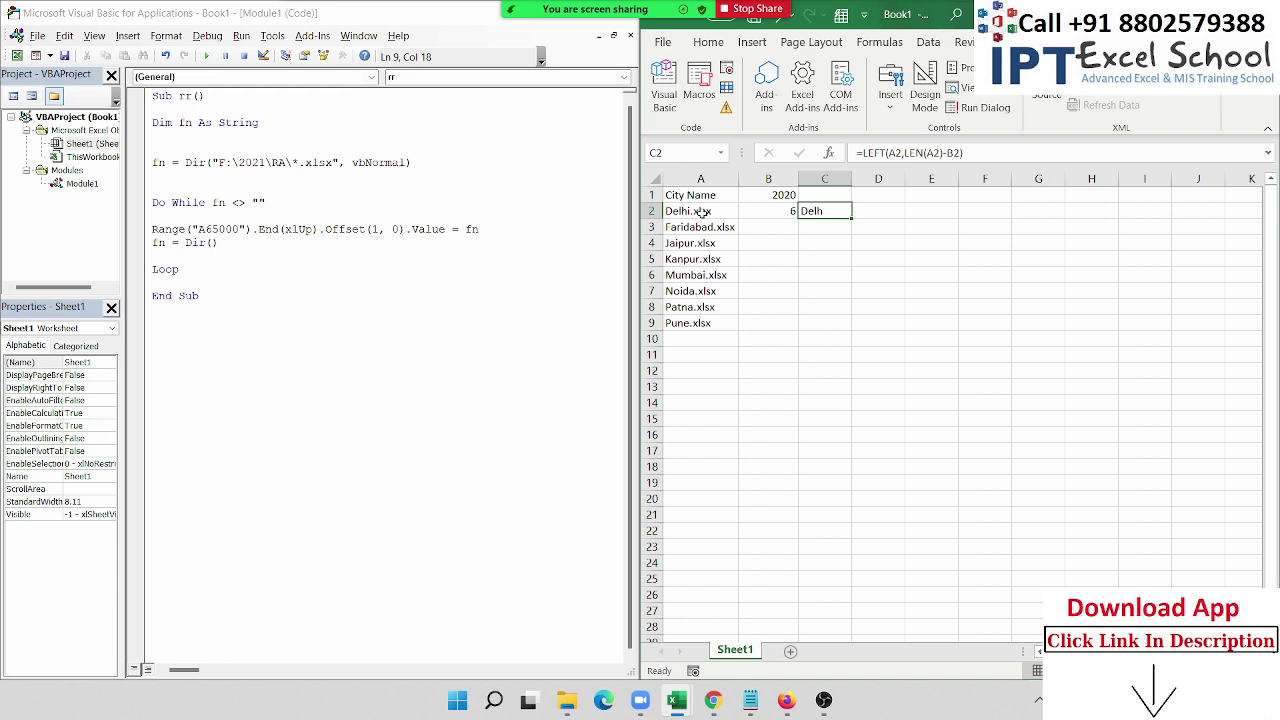
key("Left")
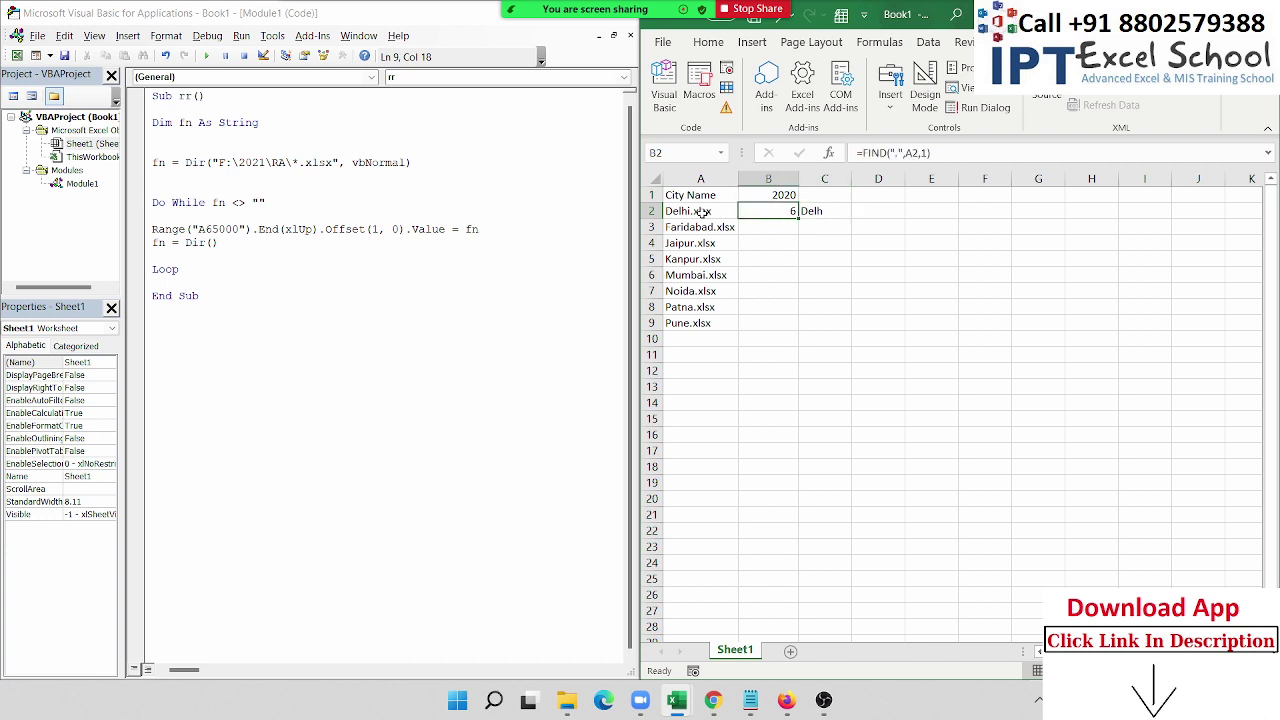
key("F2")
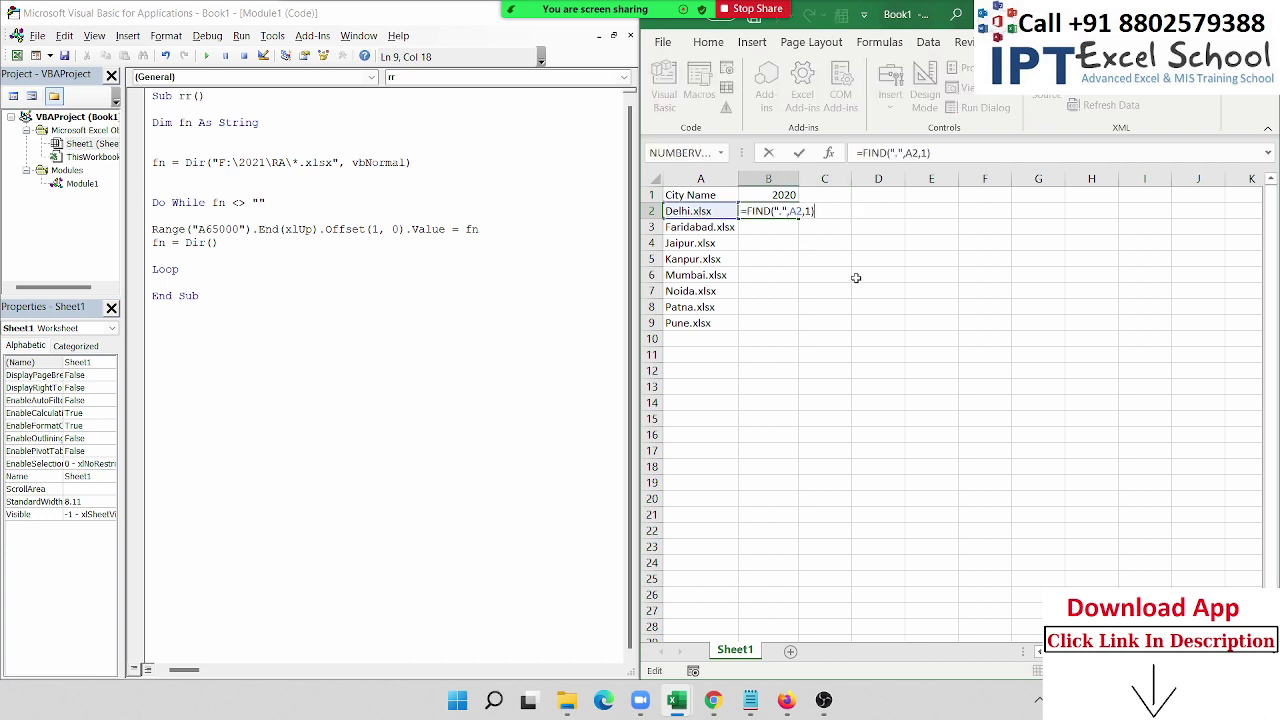
key("Tab")
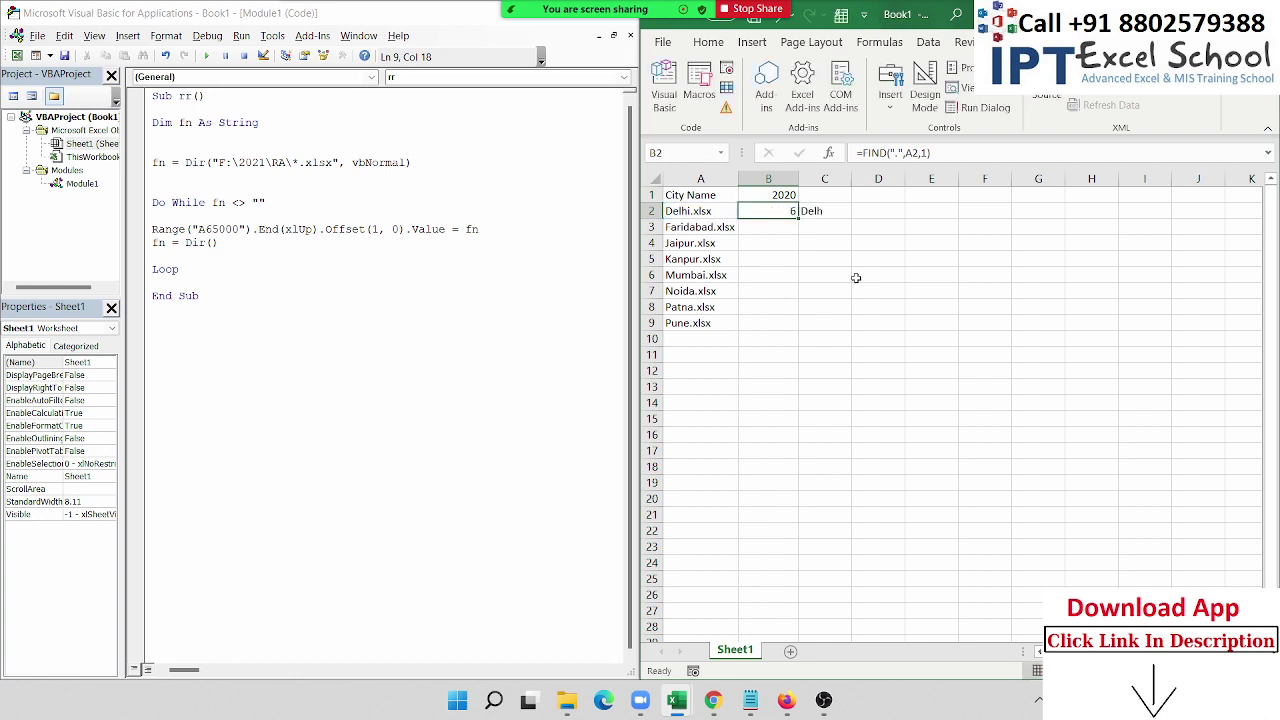
key("F2")
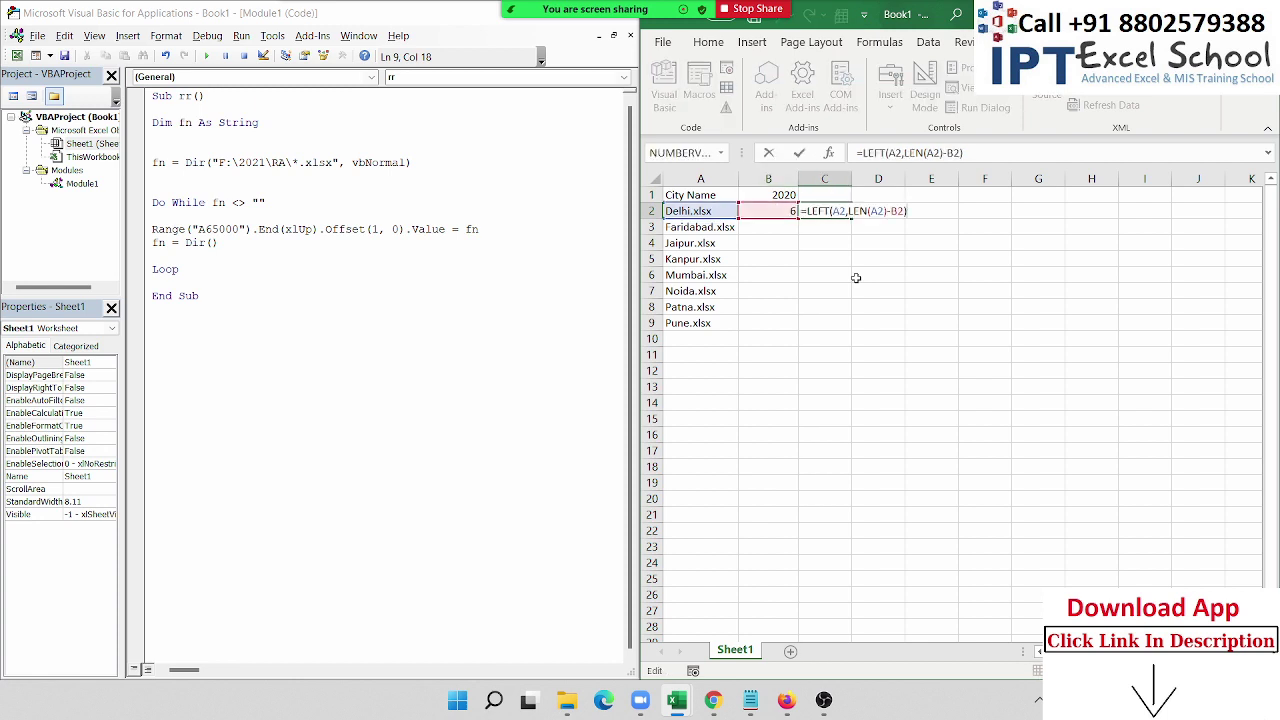
key("Left")
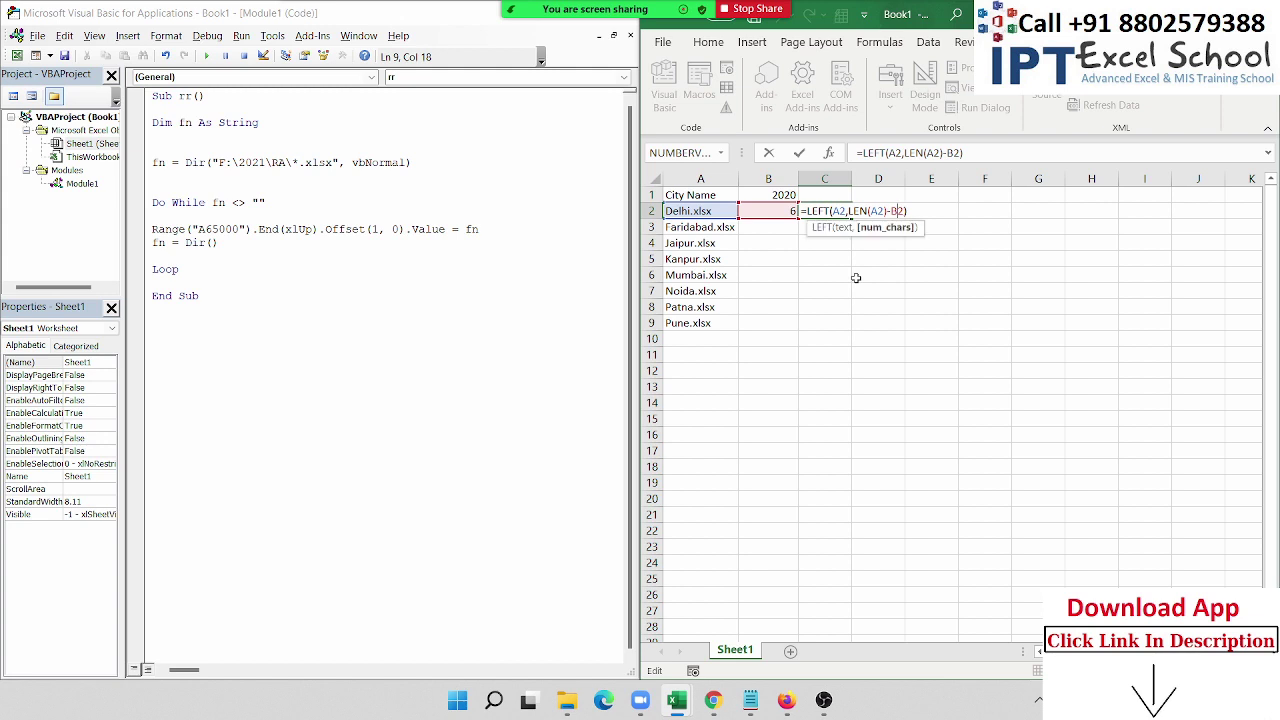
key("Left")
key("Left")
key("Left")
key("Return")
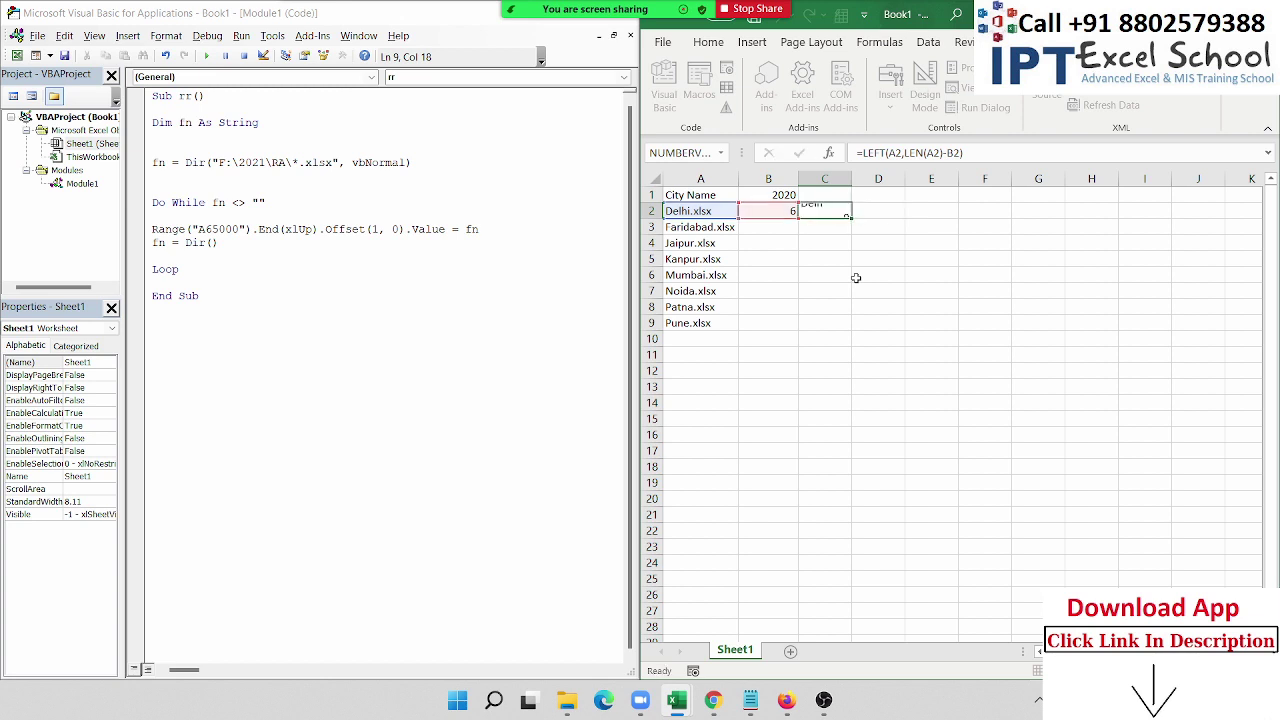
Step: Add blank lines after Loop and above the Range statement in the macro
left_click(210, 258)
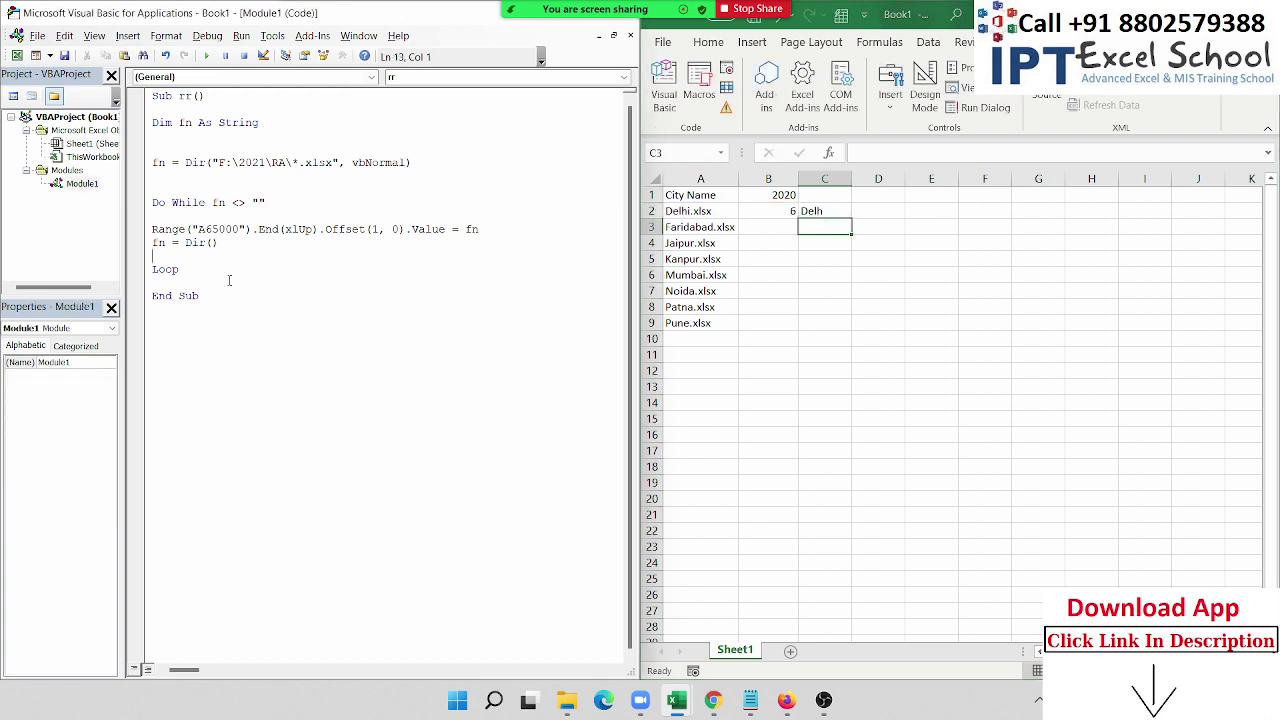
key("Down")
key("Down")
key("Return")
key("Up")
key("Up")
key("Up")
key("Up")
key("Up")
key("Return")
key("Up")
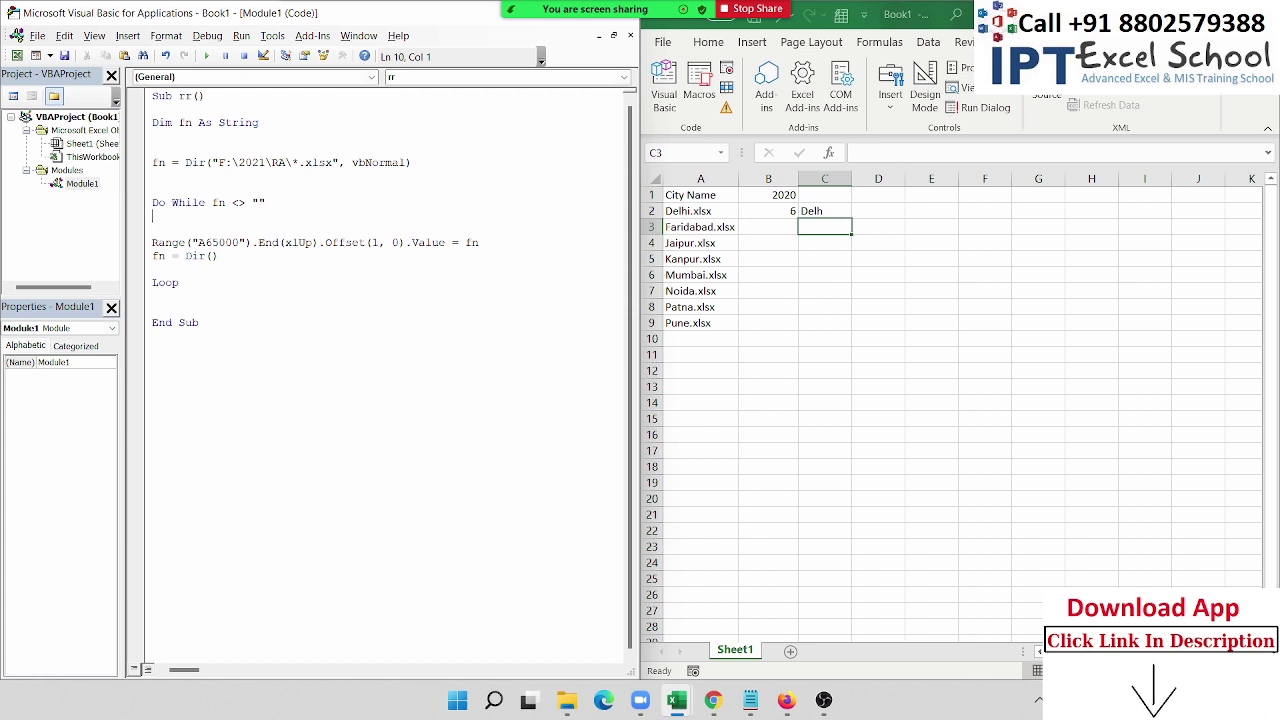
Step: Declare dim n as String beneath the fn declaration
key("Up")
key("Up")
key("Down")
left_click(152, 135)
type("dim n as ")
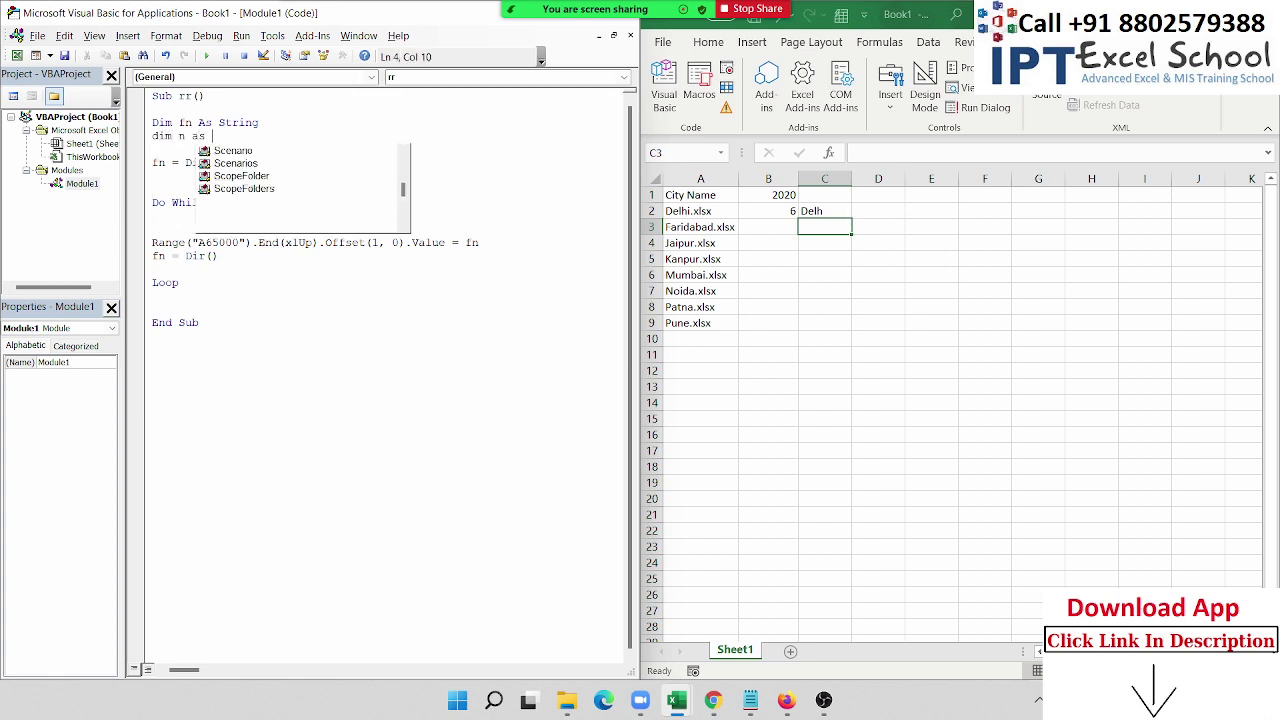
type("String")
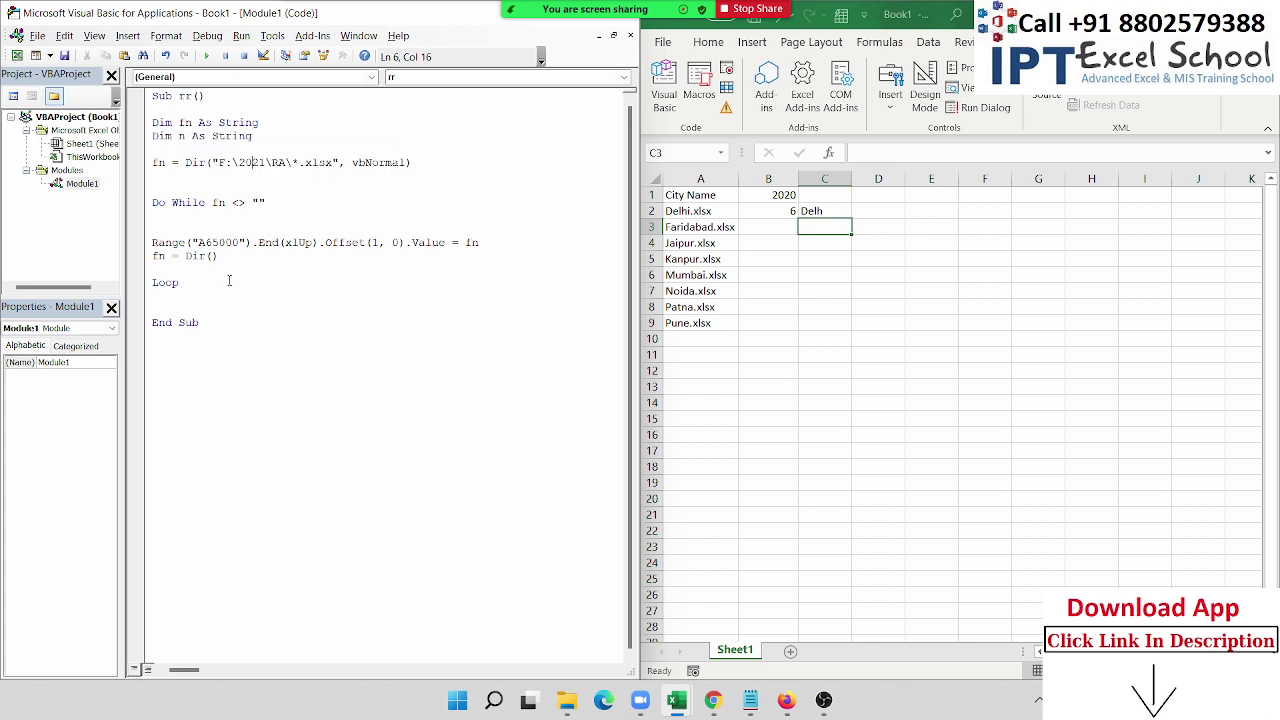
Step: Add n = Left(fn, Len(n) - InStr(1, n, ".")) inside the loop
key("Down")
key("Down")
key("Down")
type("n")
type("=lef")
type("t(")
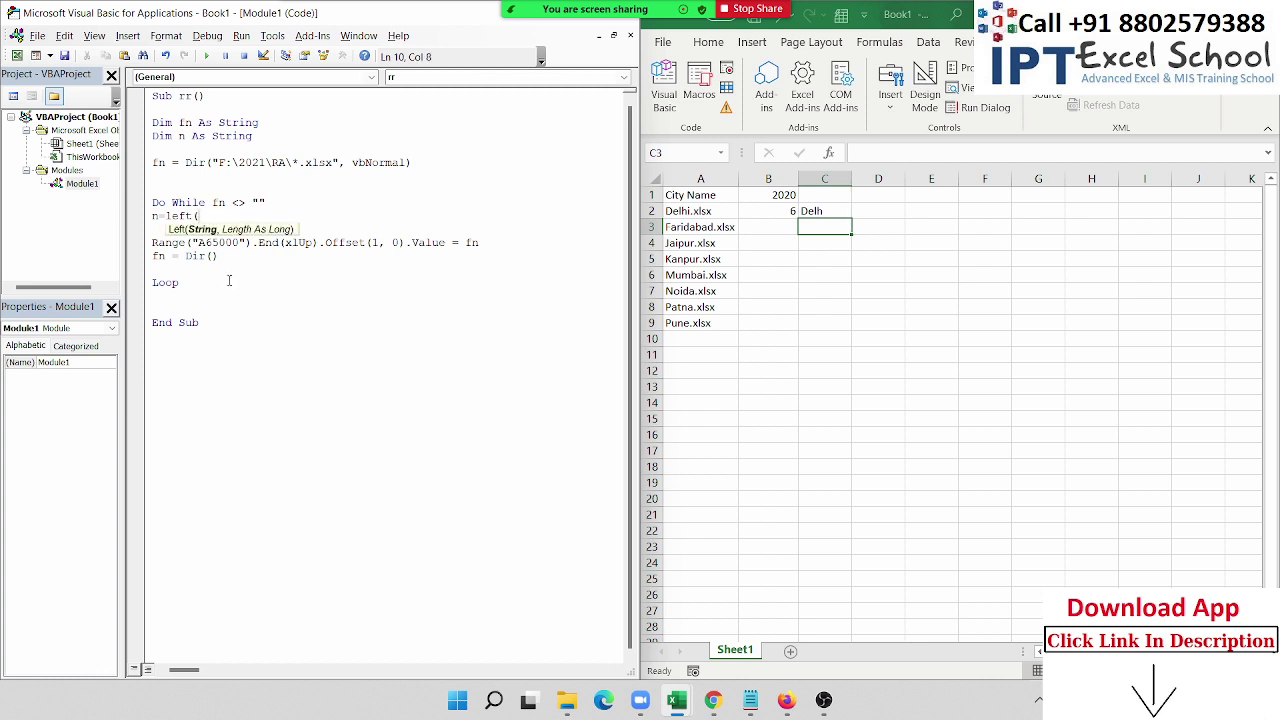
type("fn")
type(",")
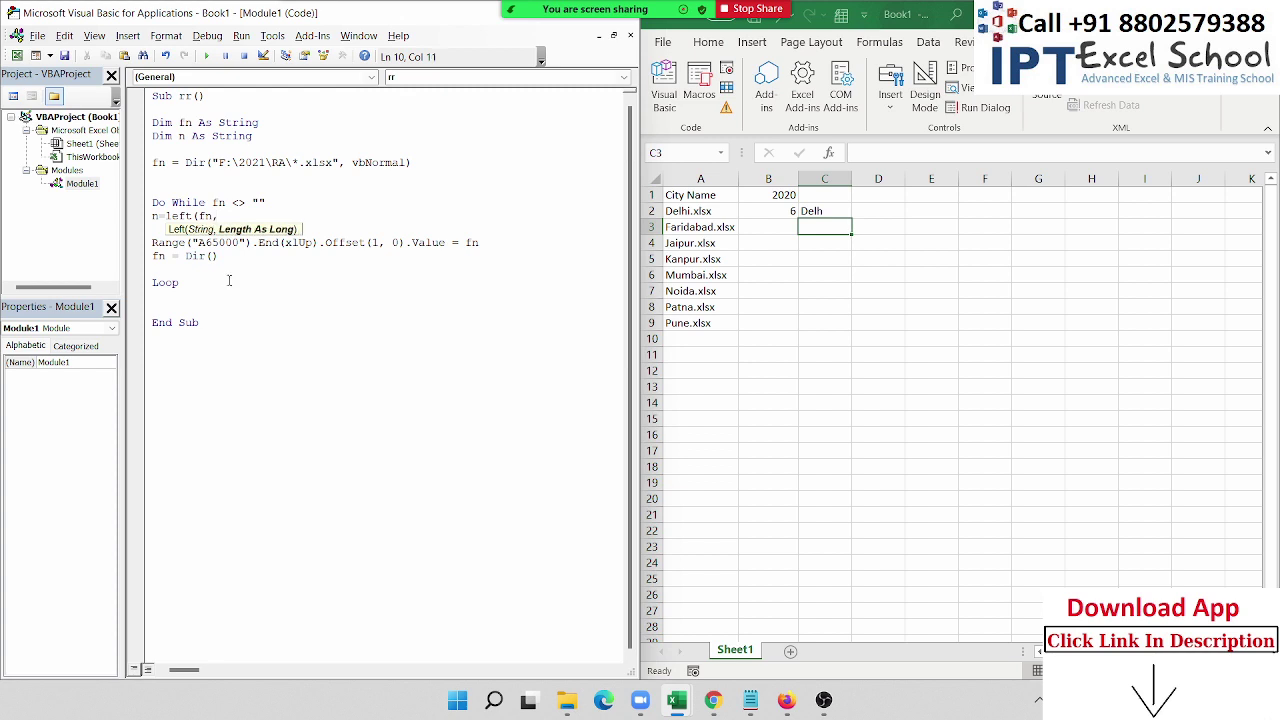
type("l")
type("en   ")
type("(n")
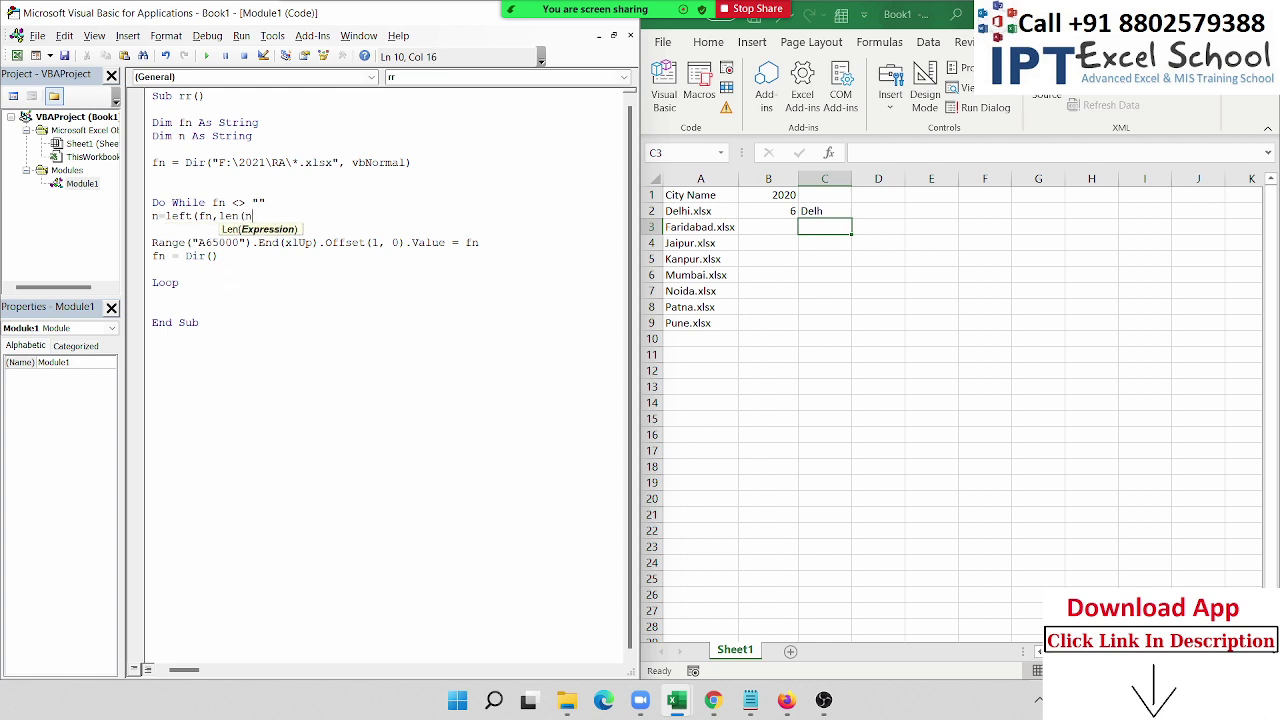
type(")-")
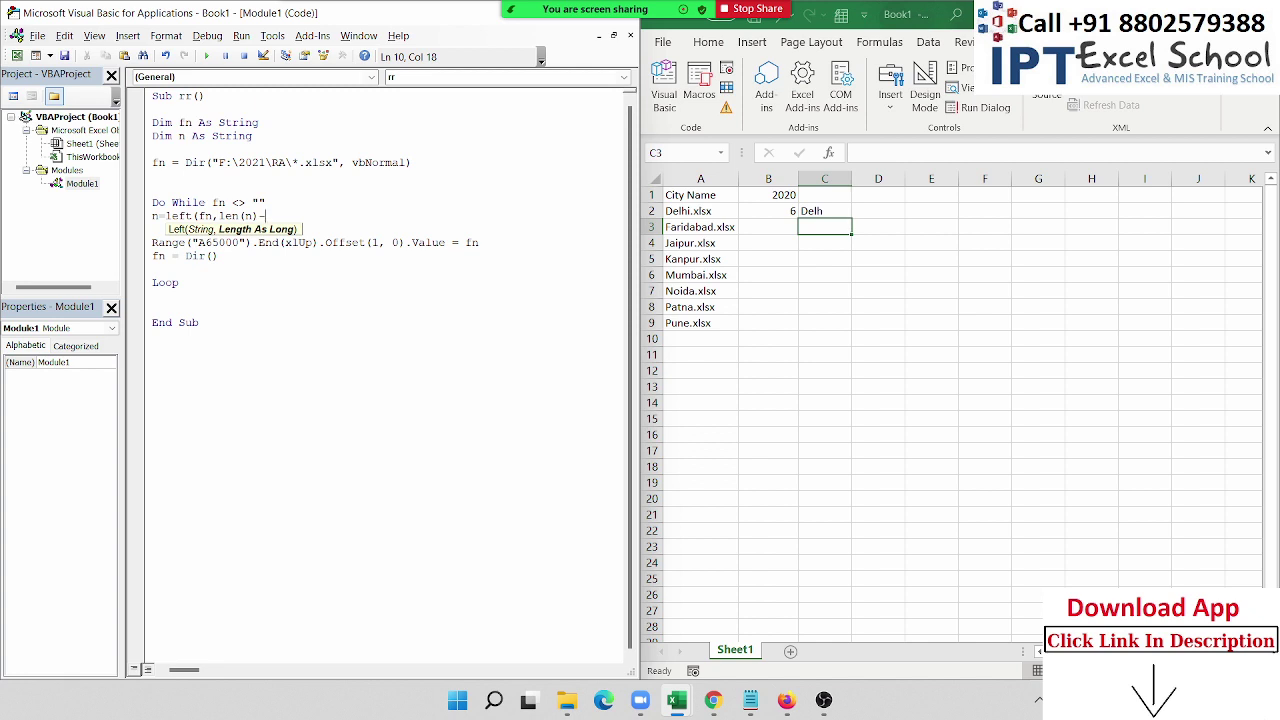
type("instr")
type("(")
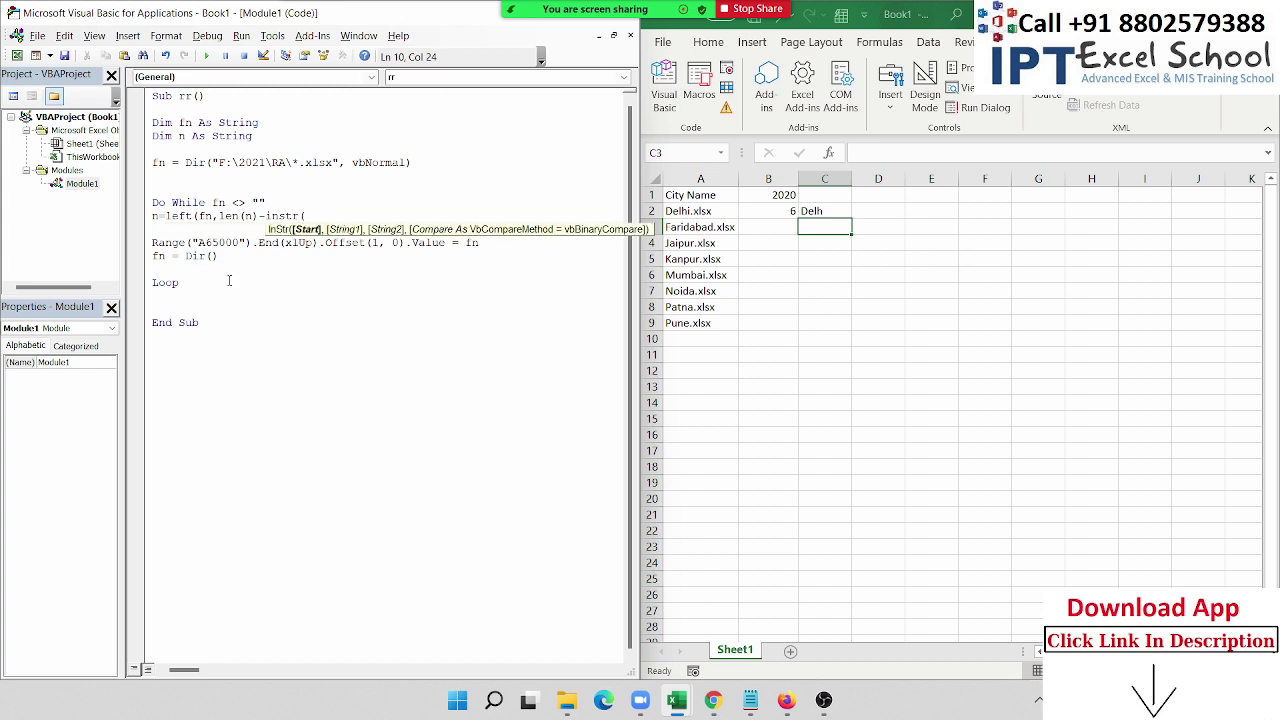
type("1,")
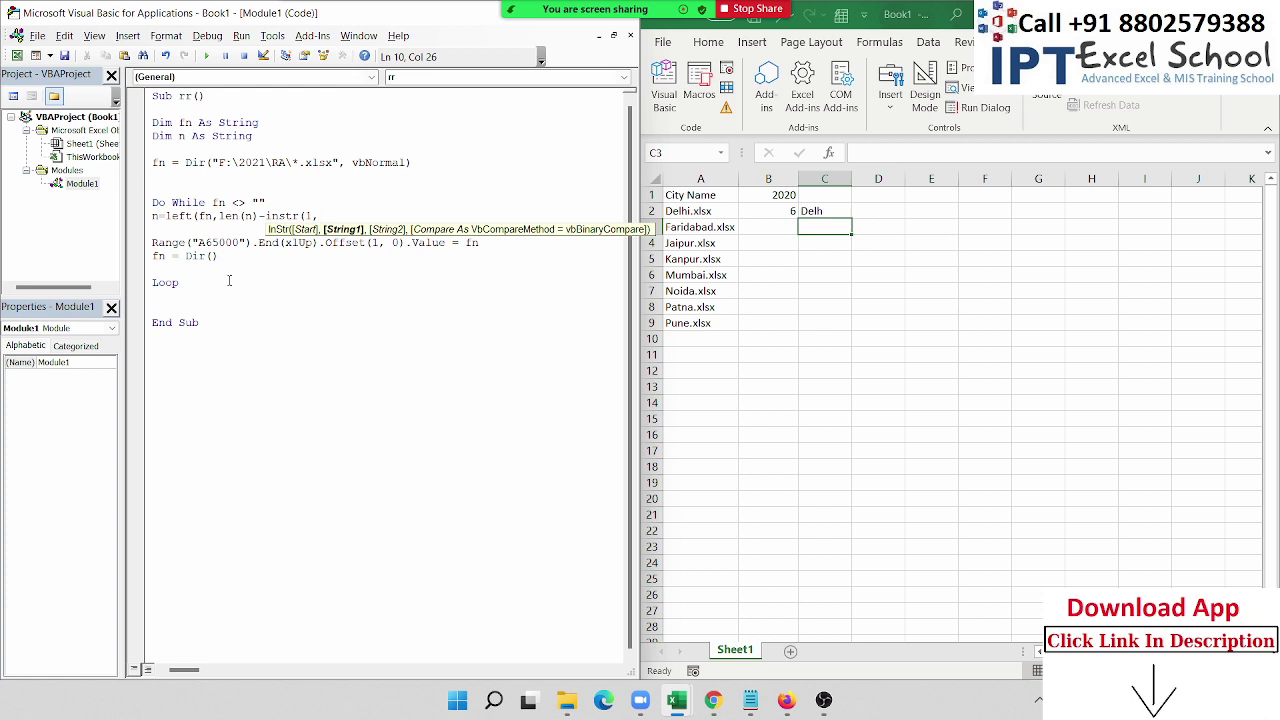
type("n")
type(",\".\"")
type(")")
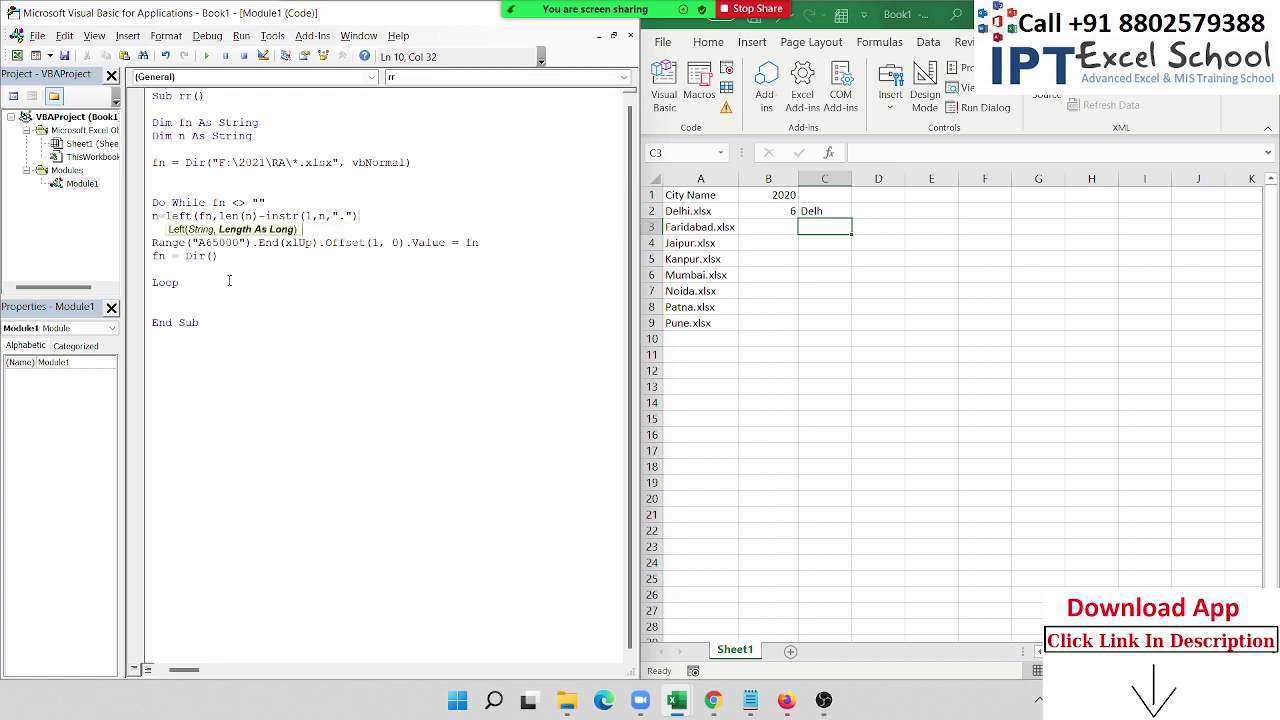
type(")")
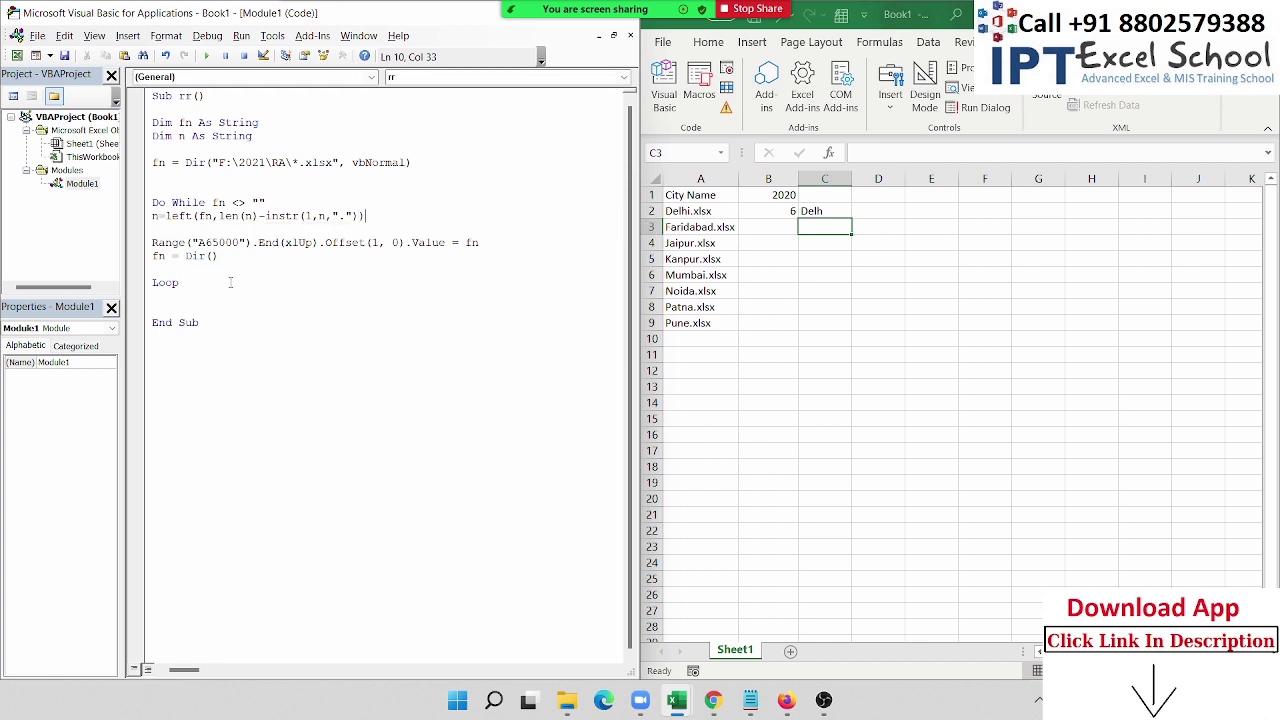
left_click(296, 267)
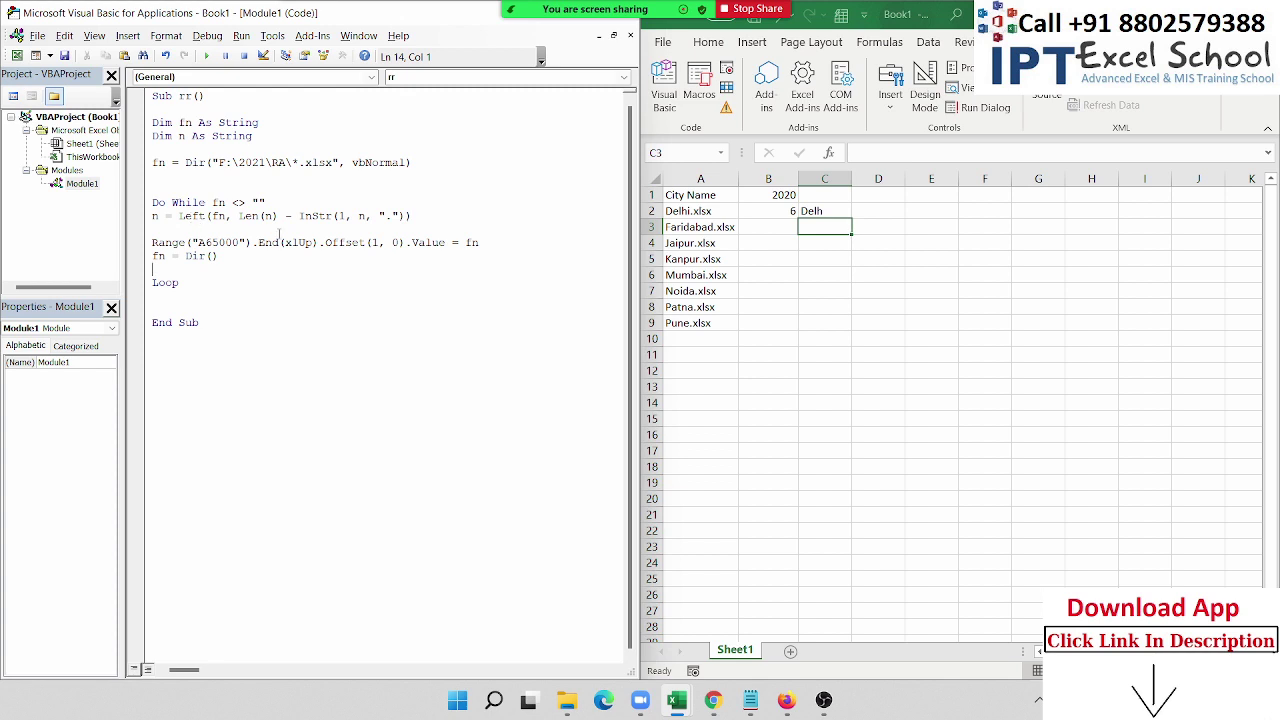
Step: Change the Range line to write n instead of fn
double_click(484, 246)
type("n")
left_click(300, 202)
Step: Clear the file names in A2:A10 and the test formulas in B2:C2
left_click(688, 211)
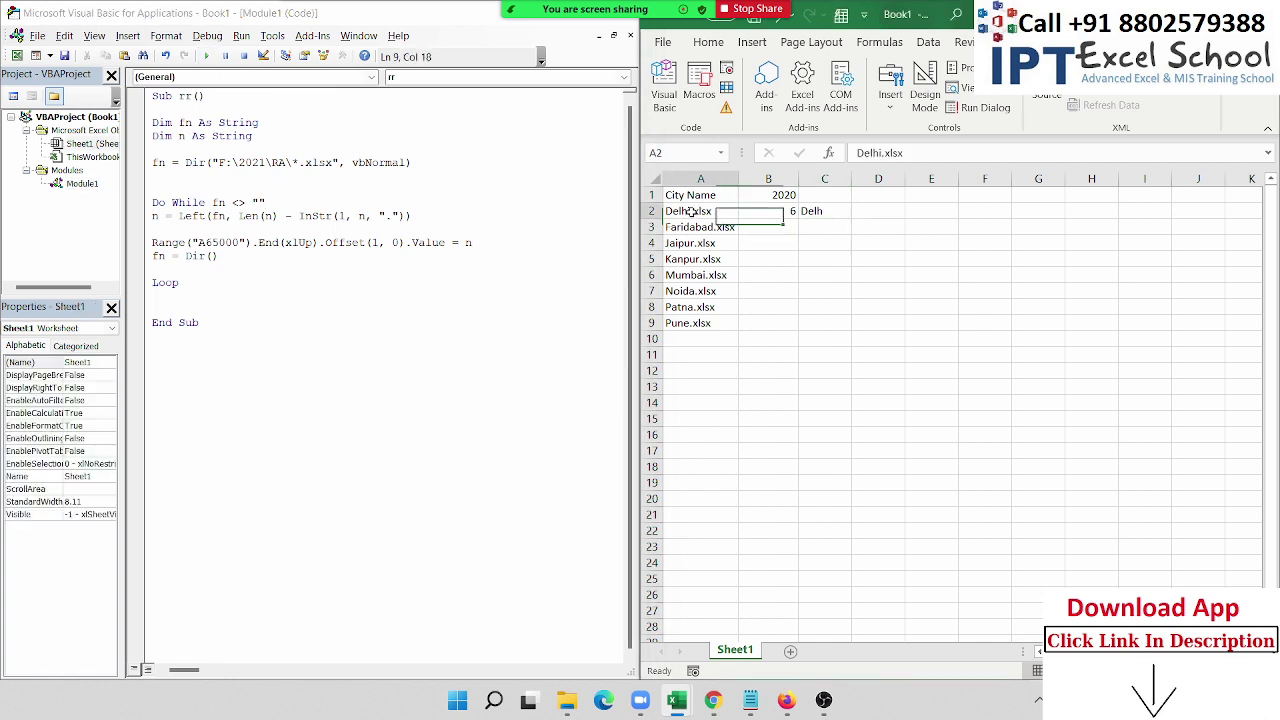
left_click_drag(688, 211, 694, 338)
key("Delete")
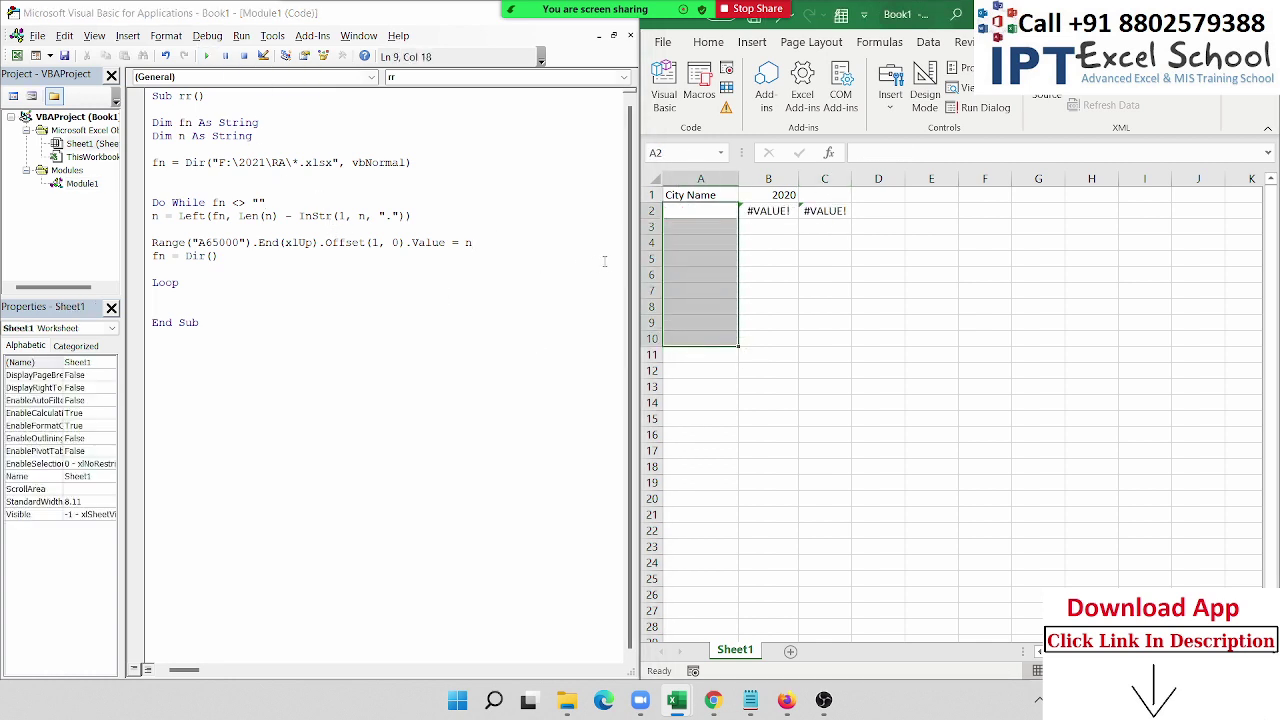
left_click_drag(770, 212, 830, 211)
key("Delete")
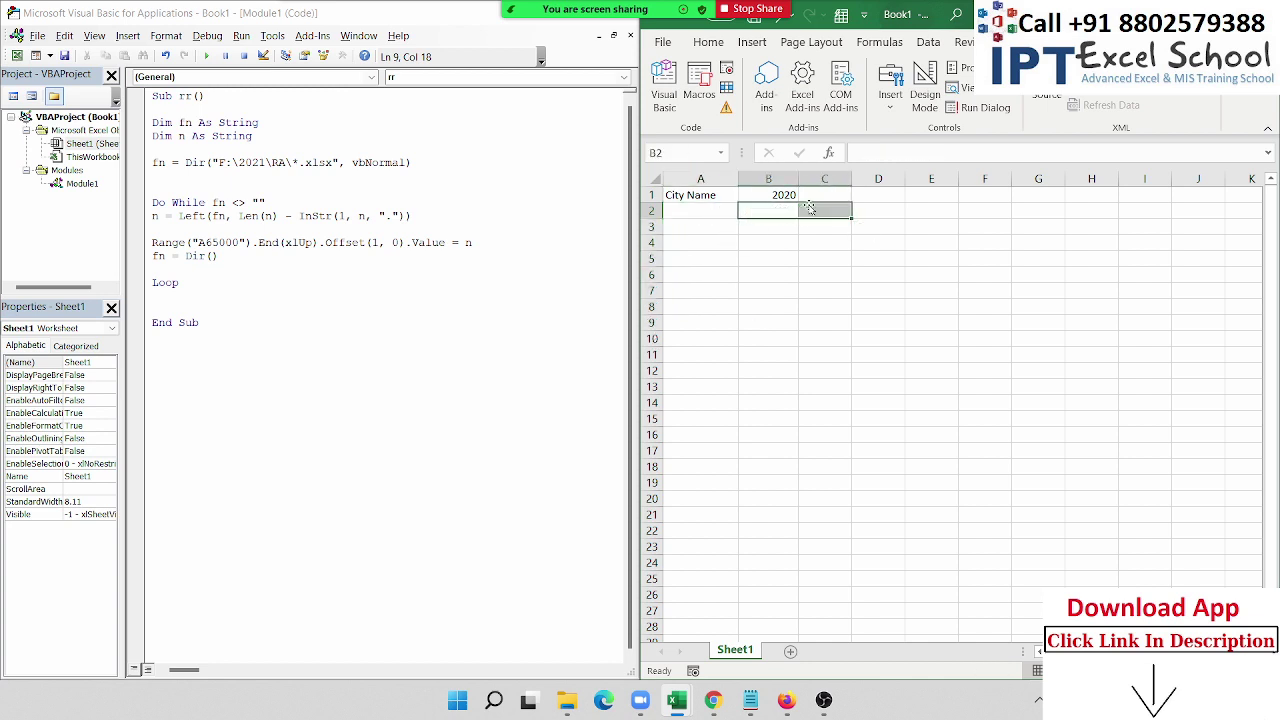
Step: Change the n inside InStr to fn on the city-name line
left_click(700, 210)
left_click(265, 202)
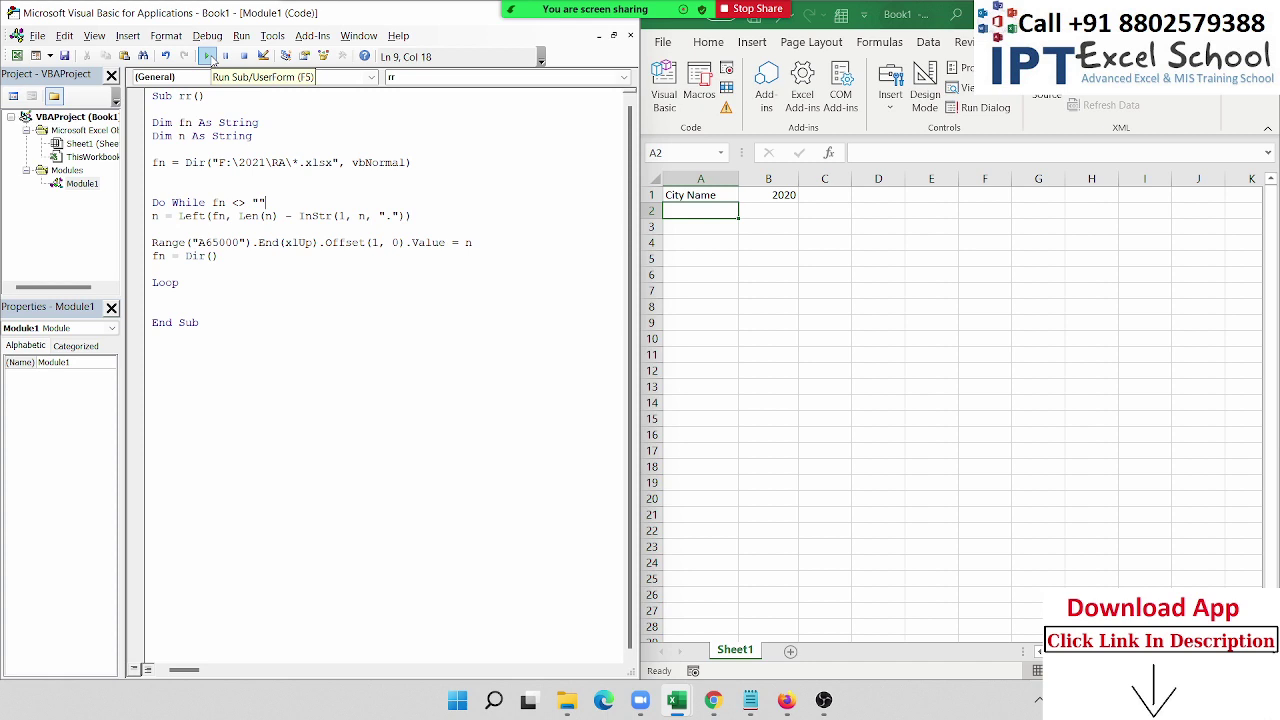
left_click(180, 242)
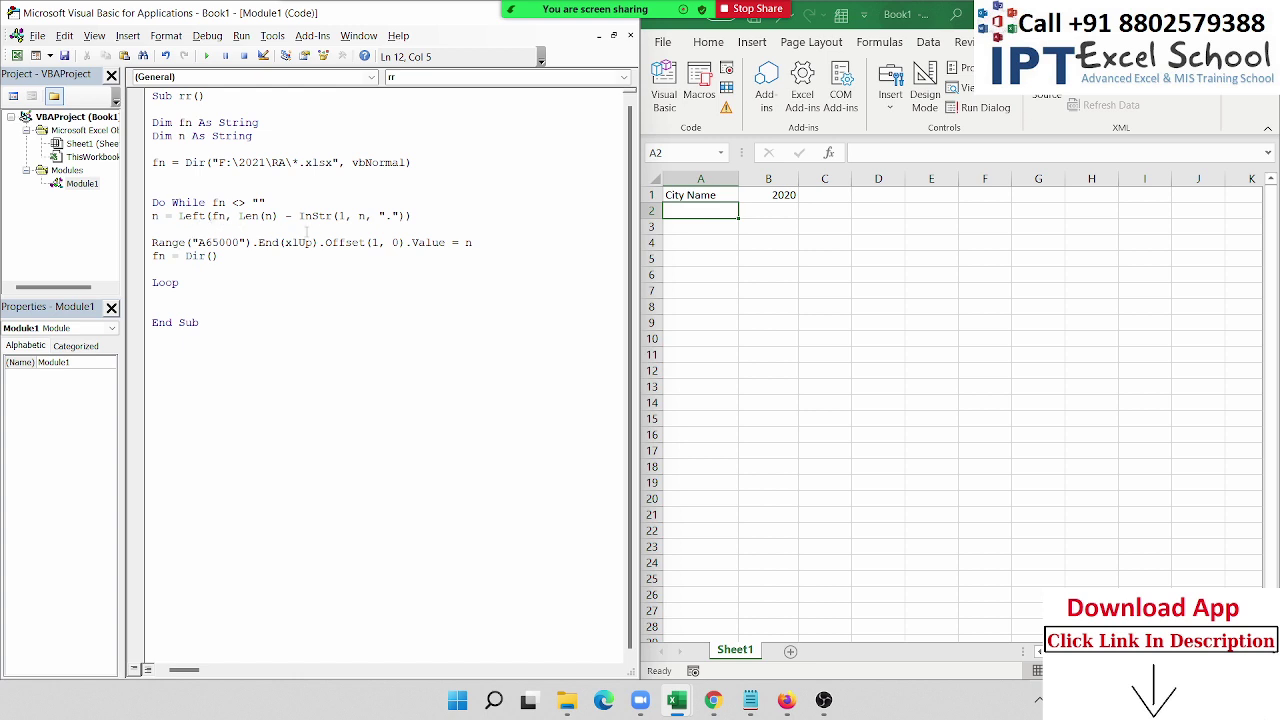
double_click(362, 215)
type("fn")
left_click(381, 296)
Step: Run the macro, debug the error by changing Len(n) to Len(fn), and continue
left_click(206, 56)
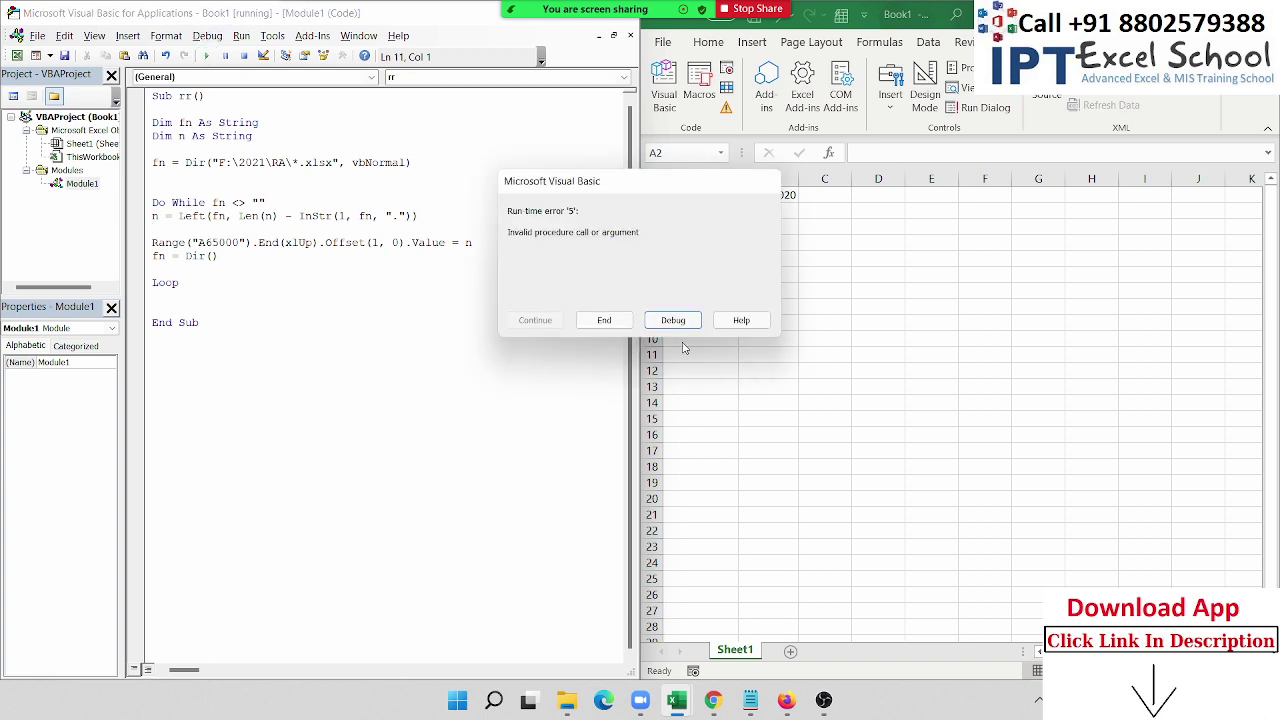
left_click(673, 320)
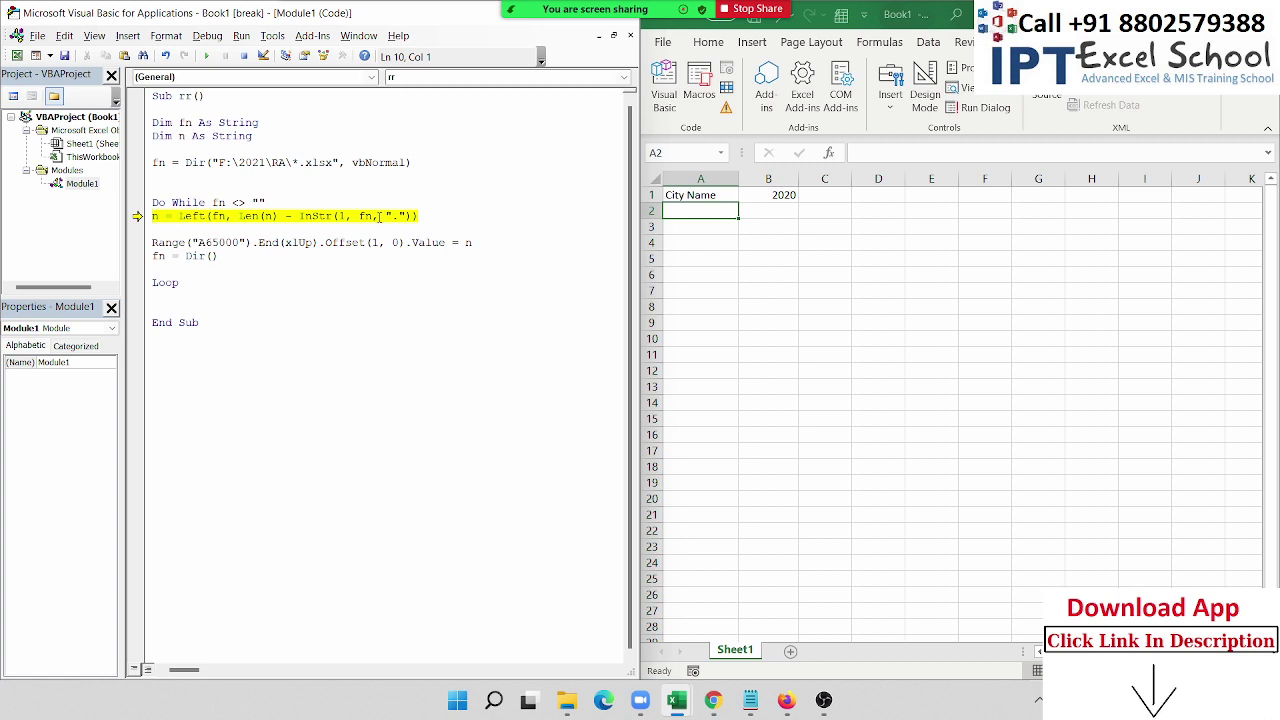
left_click(275, 216)
mouse_move(330, 243)
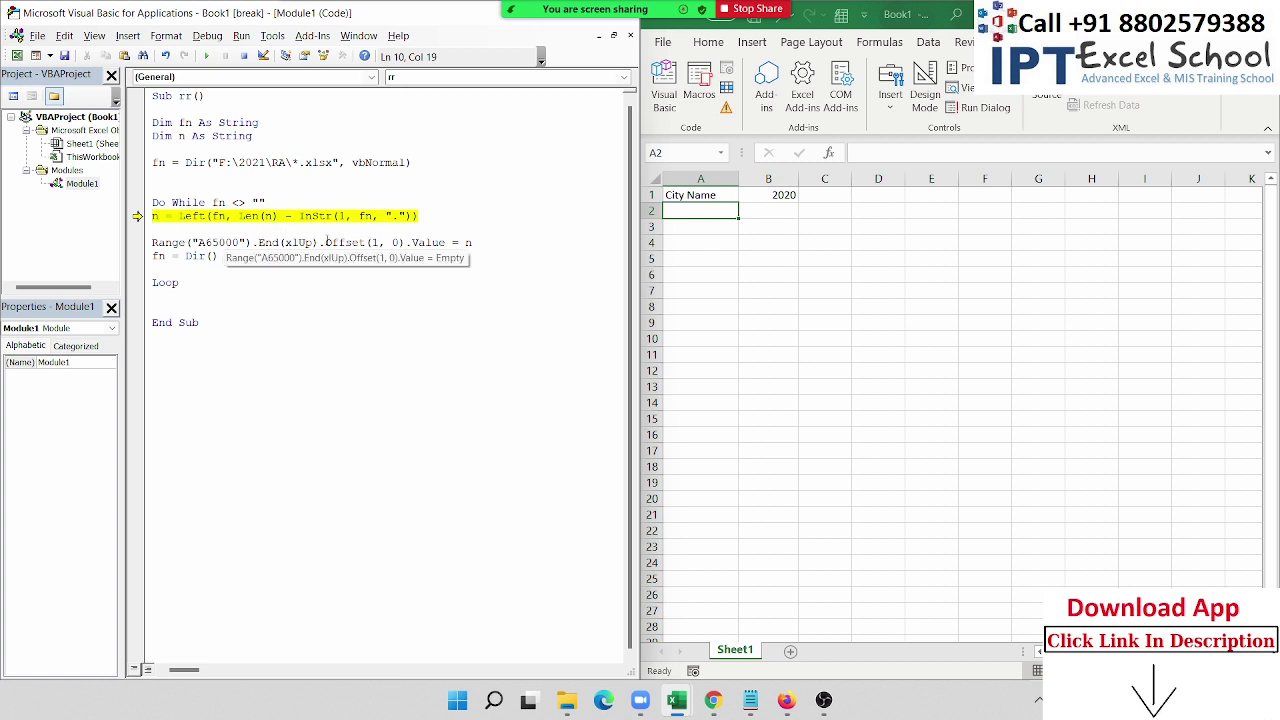
type("f")
key("Down")
key("Down")
key("Down")
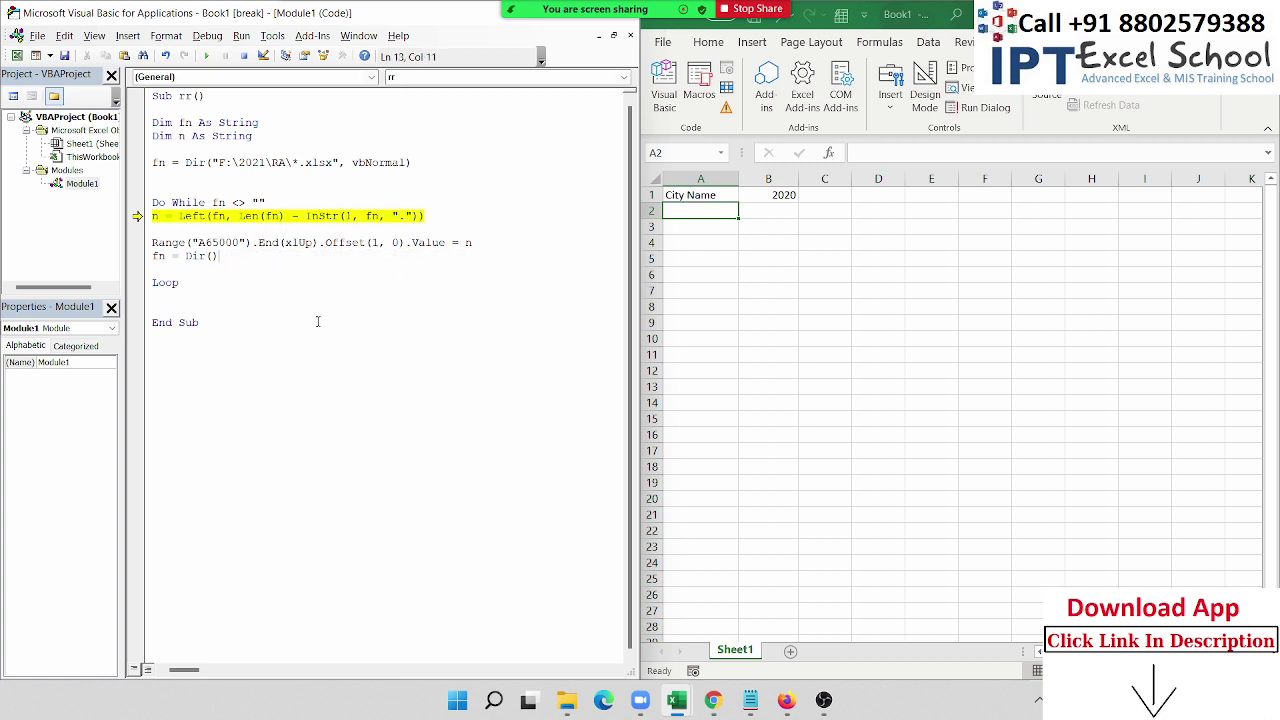
left_click(206, 56)
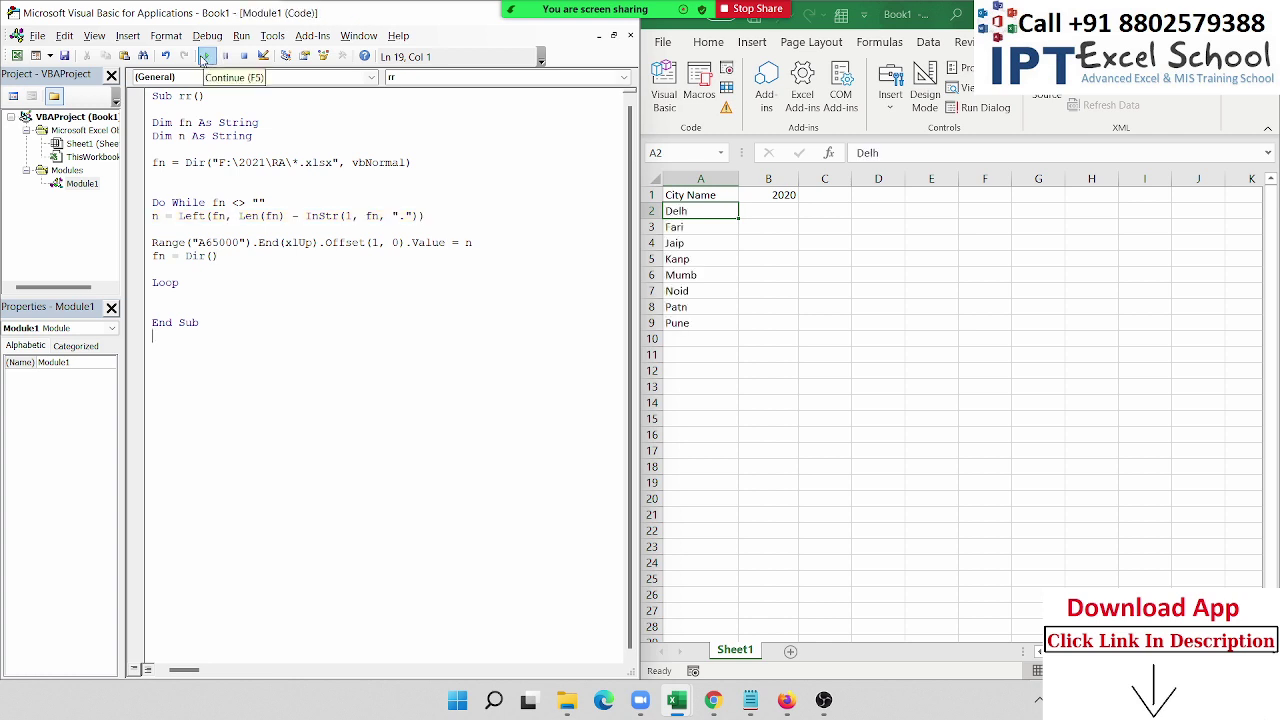
Step: Clear the truncated city names the macro wrote to A2:A9
left_click(678, 265)
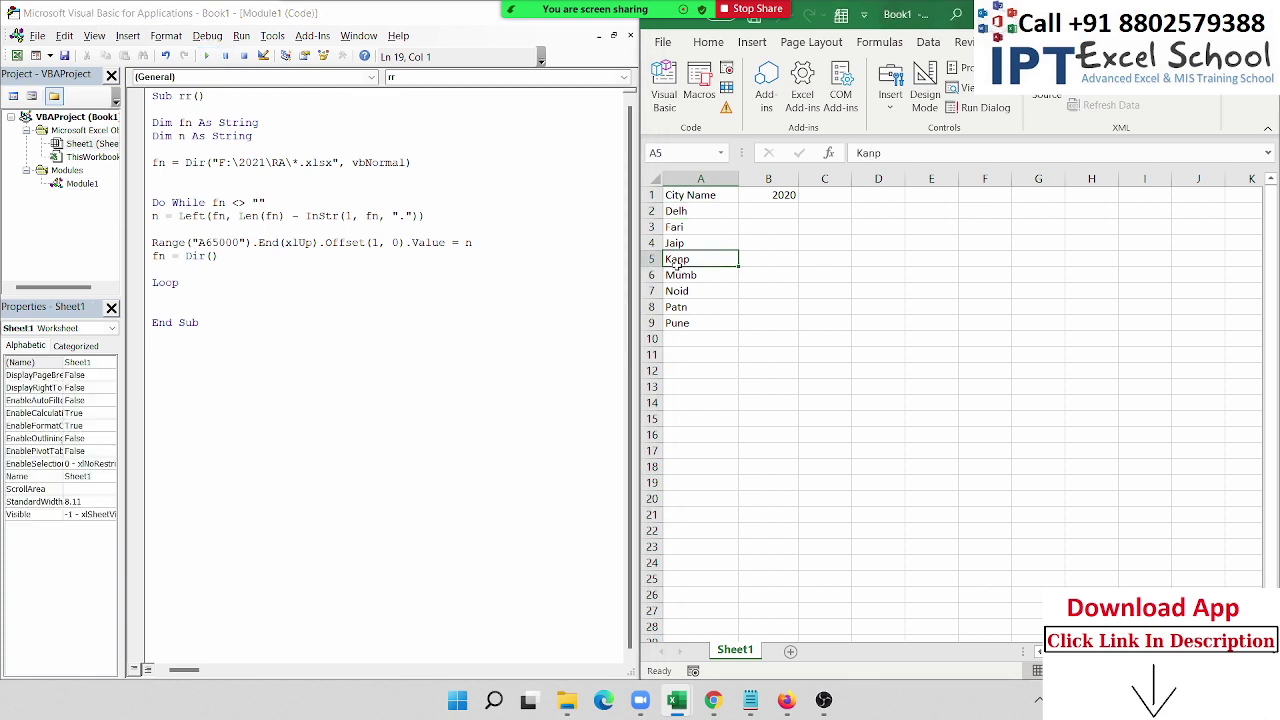
key("ctrl+Up")
key("Down")
key("ctrl+shift+Down")
key("ctrl+shift+Up")
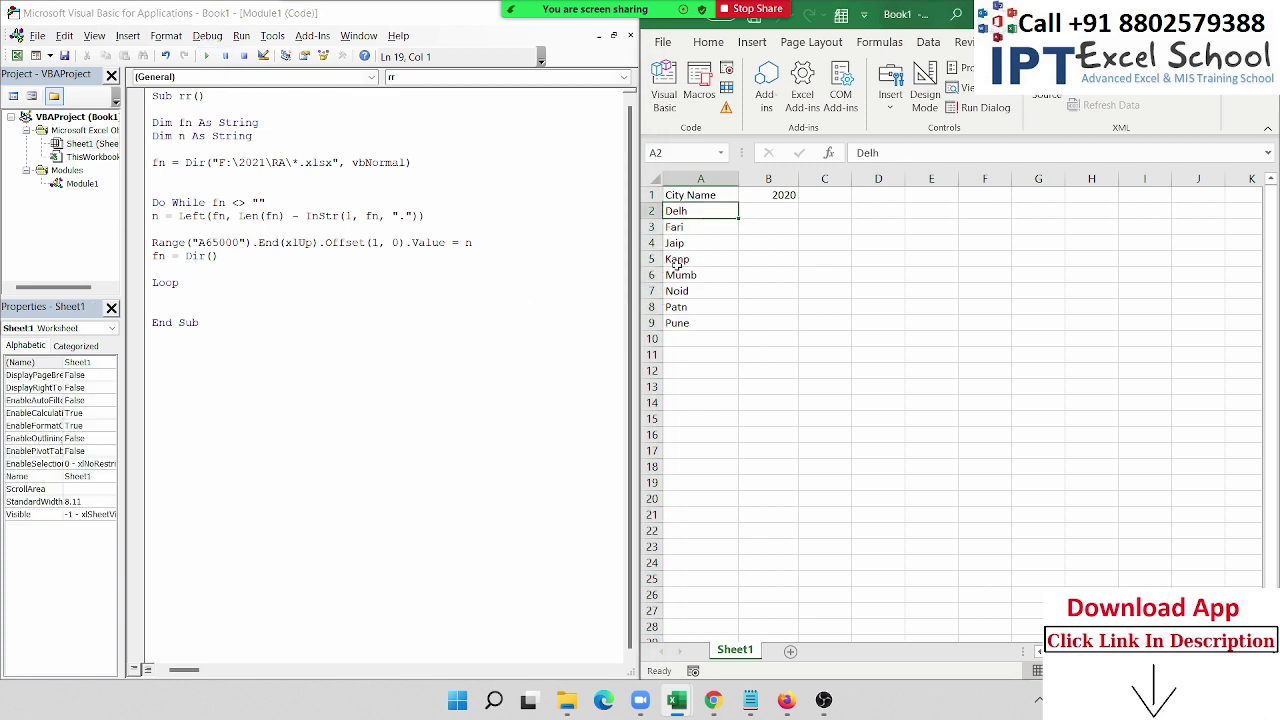
key("ctrl+shift+Down")
key("ctrl+shift+Up")
key("Down")
key("Up")
key("ctrl+shift+Down")
key("Delete")
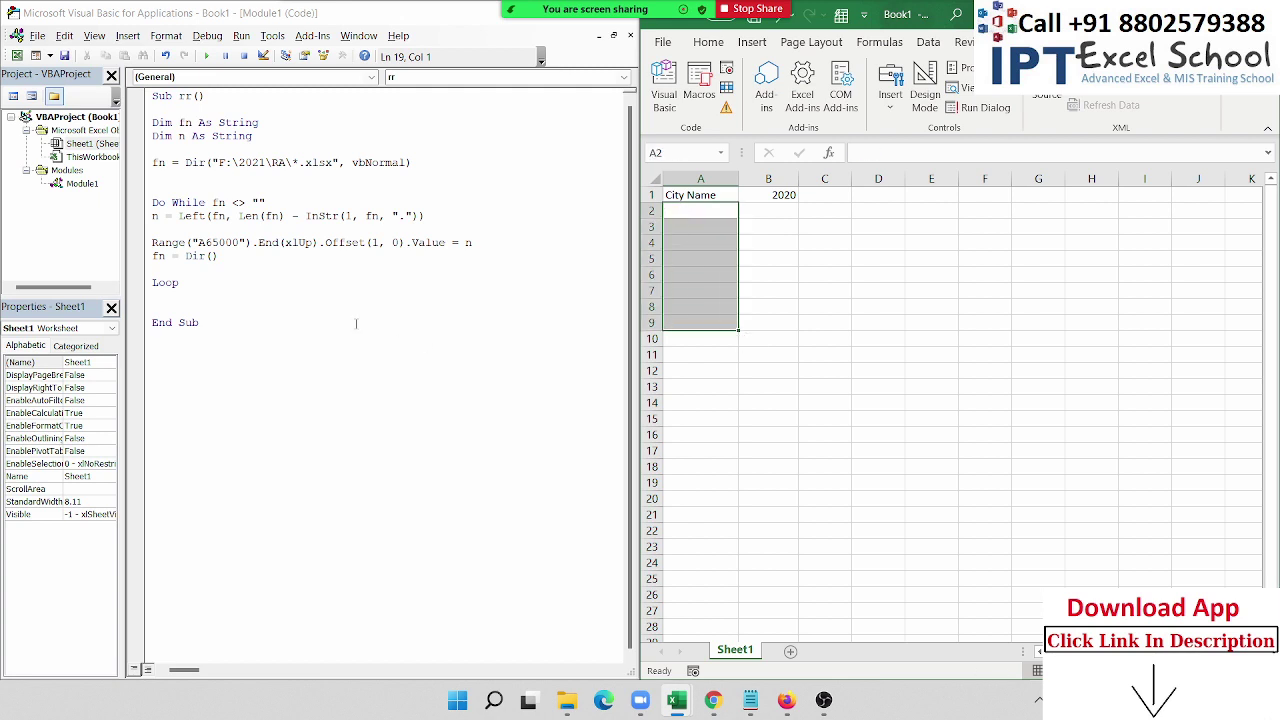
Step: Open the Delhi workbook from the city folder and inspect the formula behind its 725 total
left_click(261, 294)
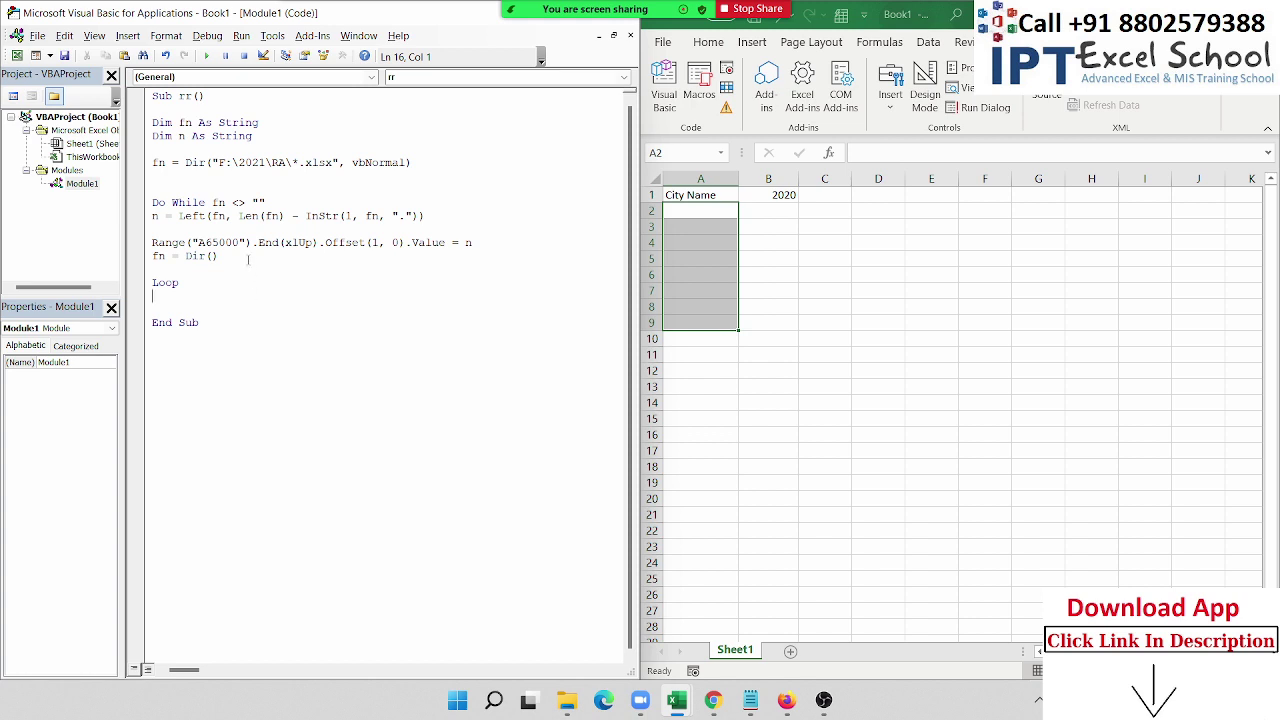
left_click(250, 260)
left_click(567, 703)
double_click(253, 206)
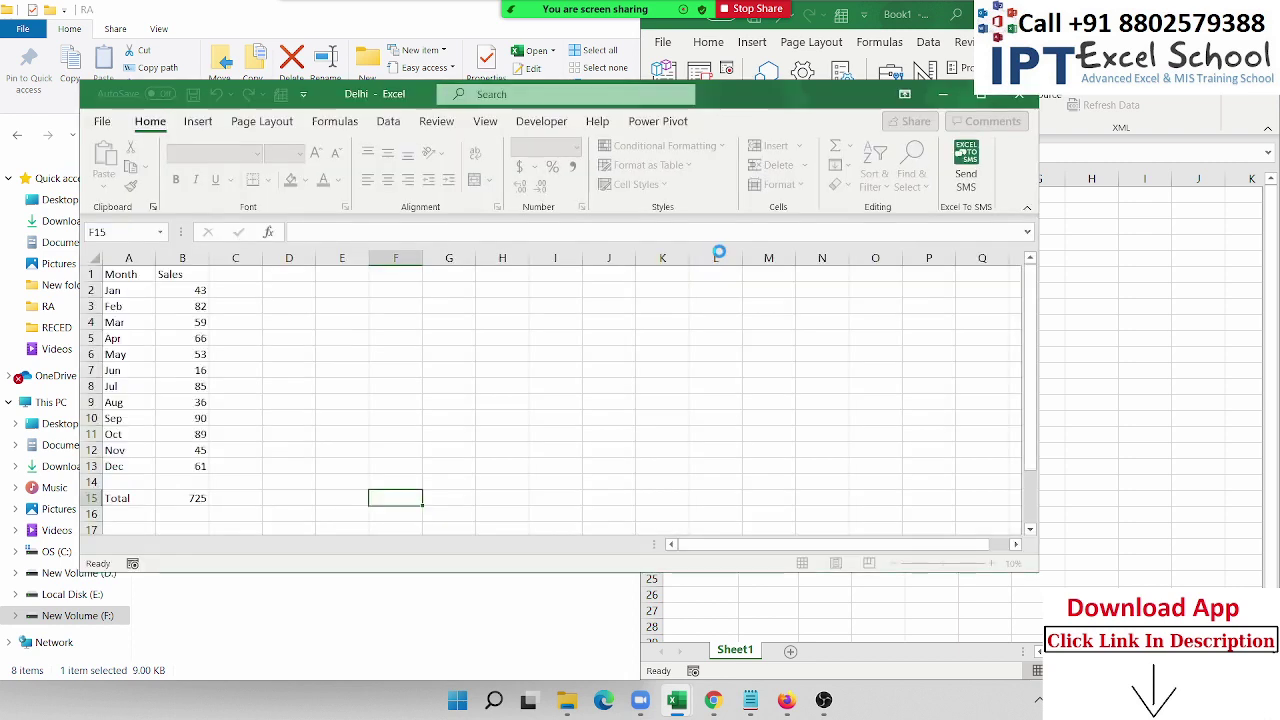
left_click(199, 503)
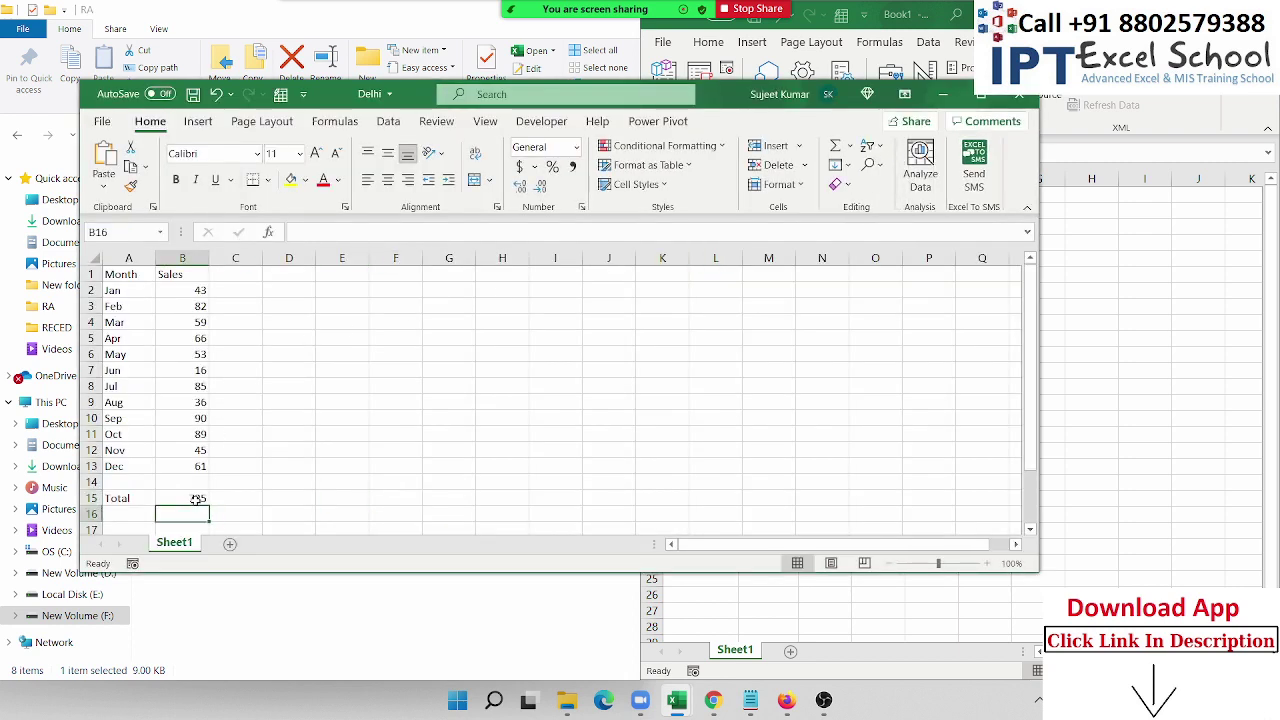
Step: Recheck the SUM in B15, close the Delhi workbook, and return to the rr macro code
left_click(794, 620)
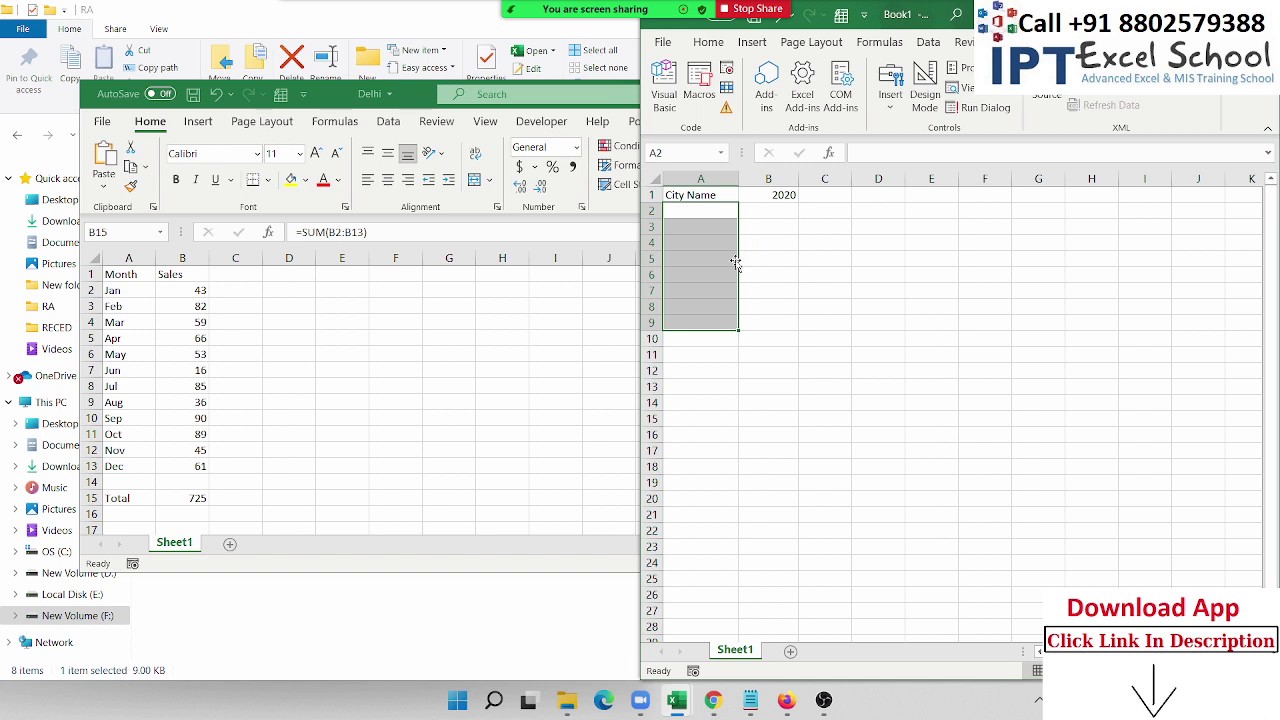
left_click(338, 100)
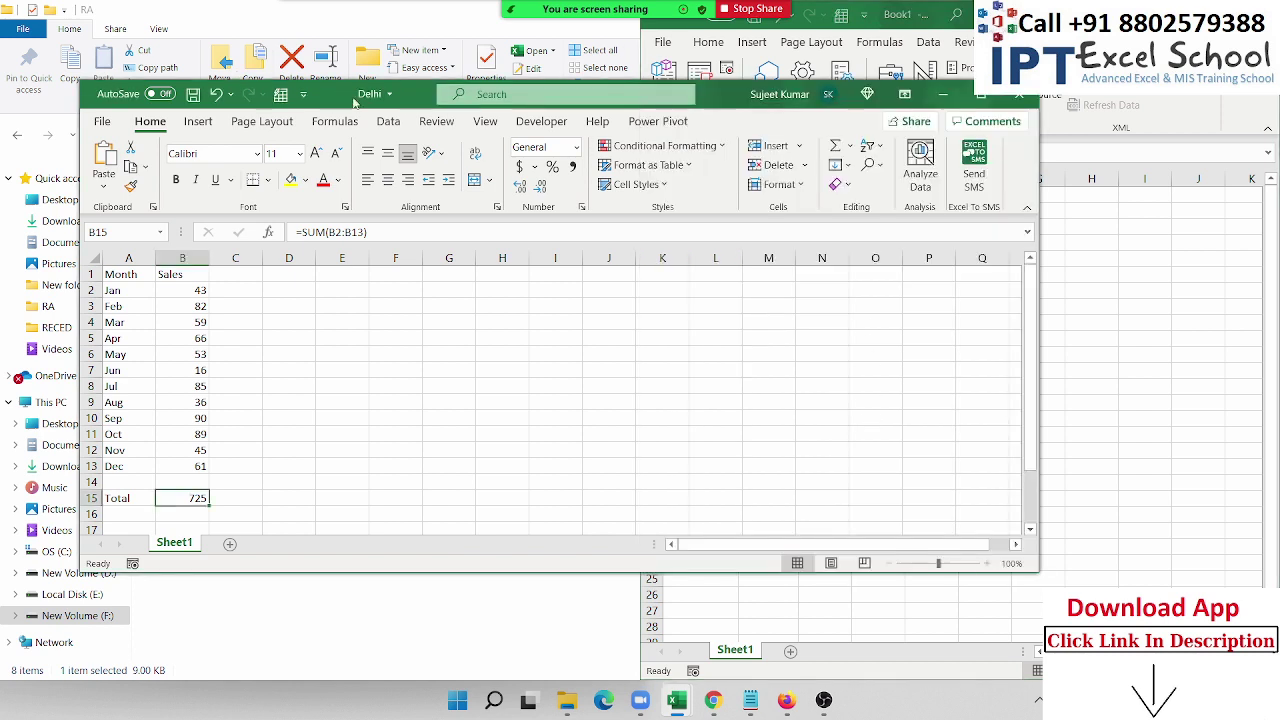
scroll(436, 434, "down", 2)
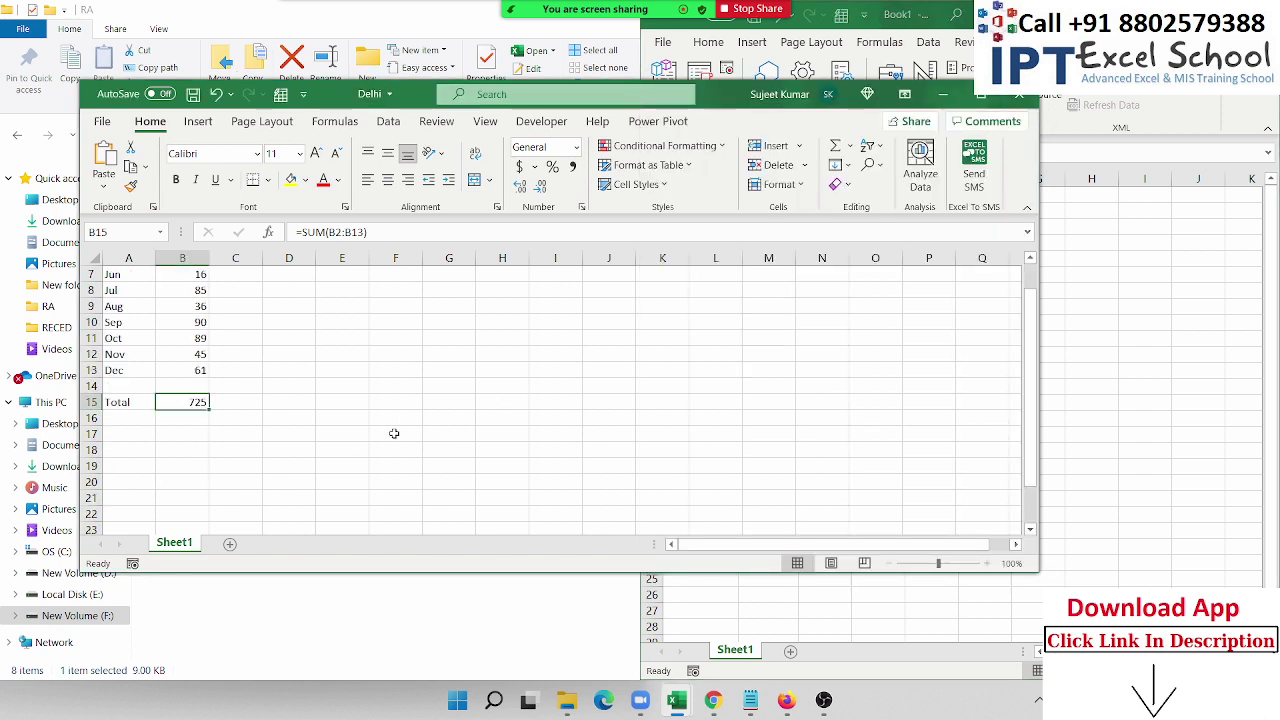
left_click(175, 433)
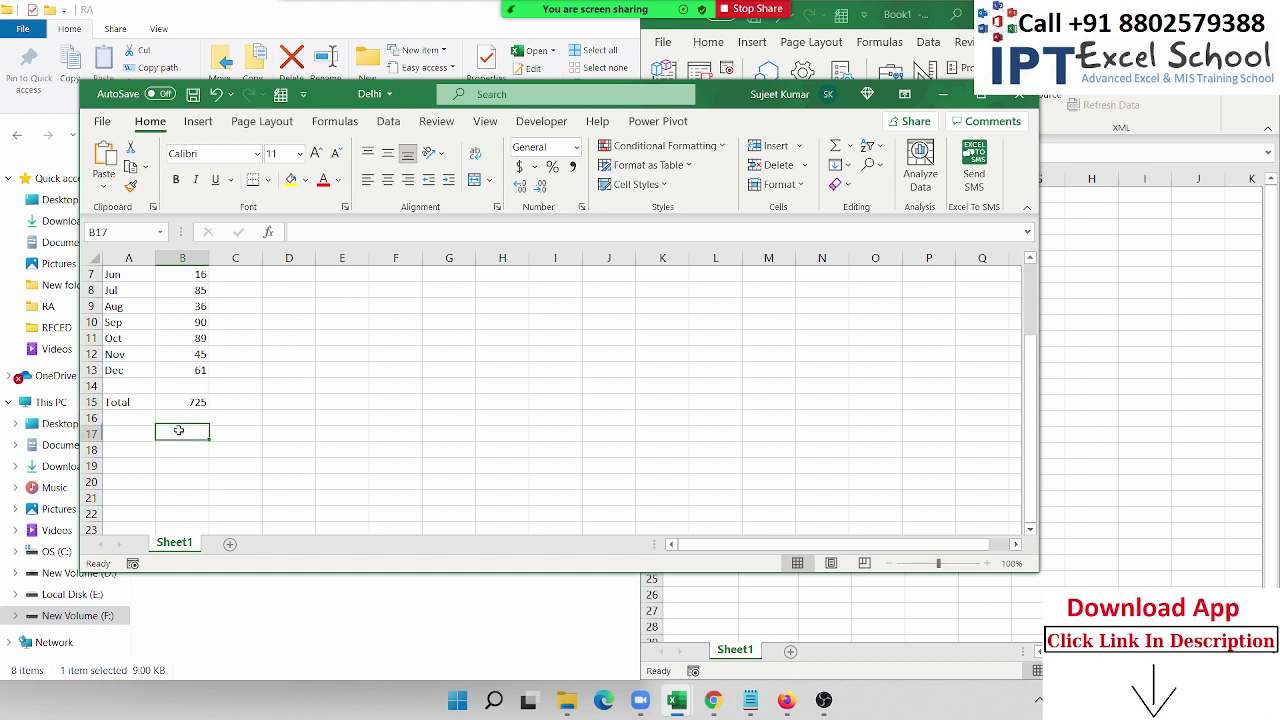
left_click(191, 400)
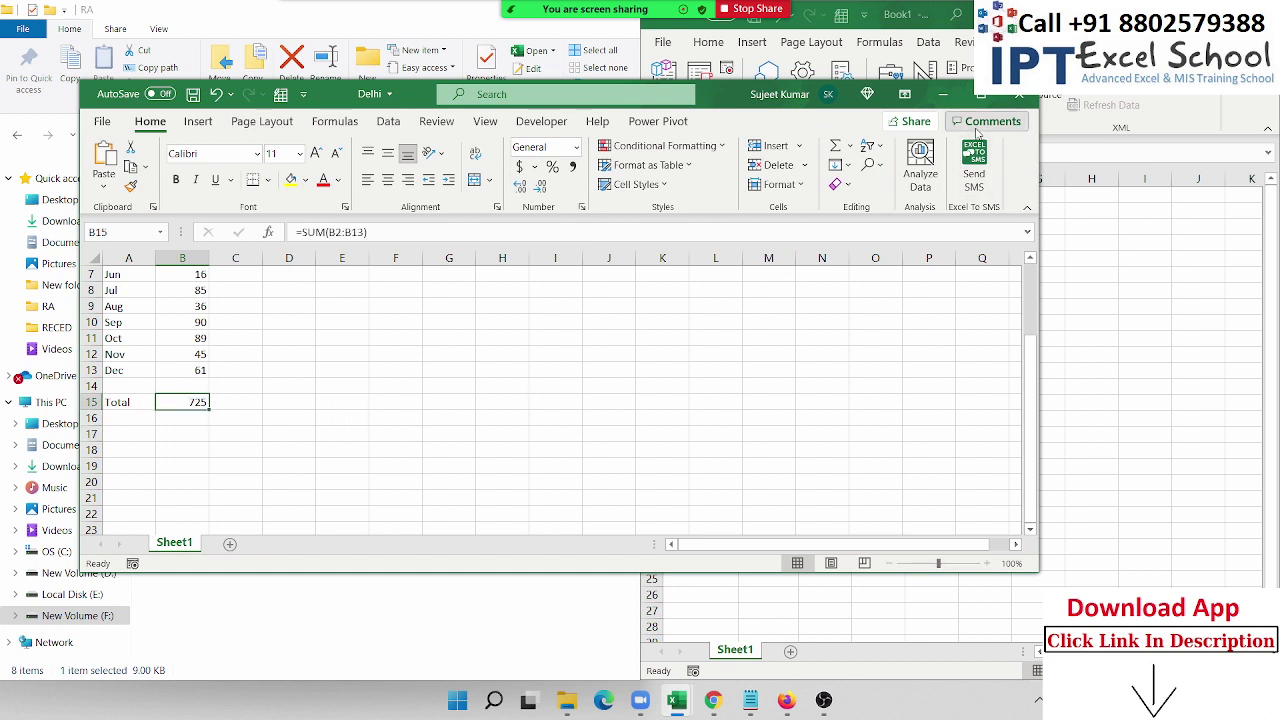
left_click(1022, 101)
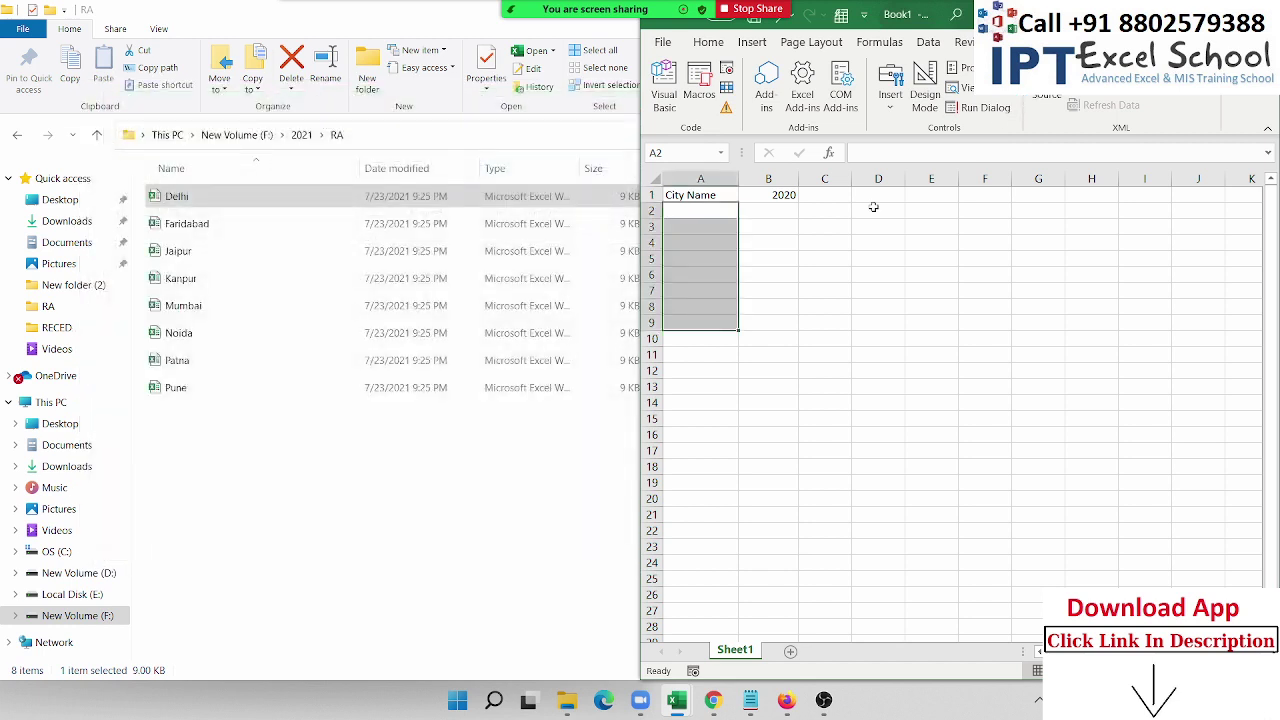
left_click(750, 258)
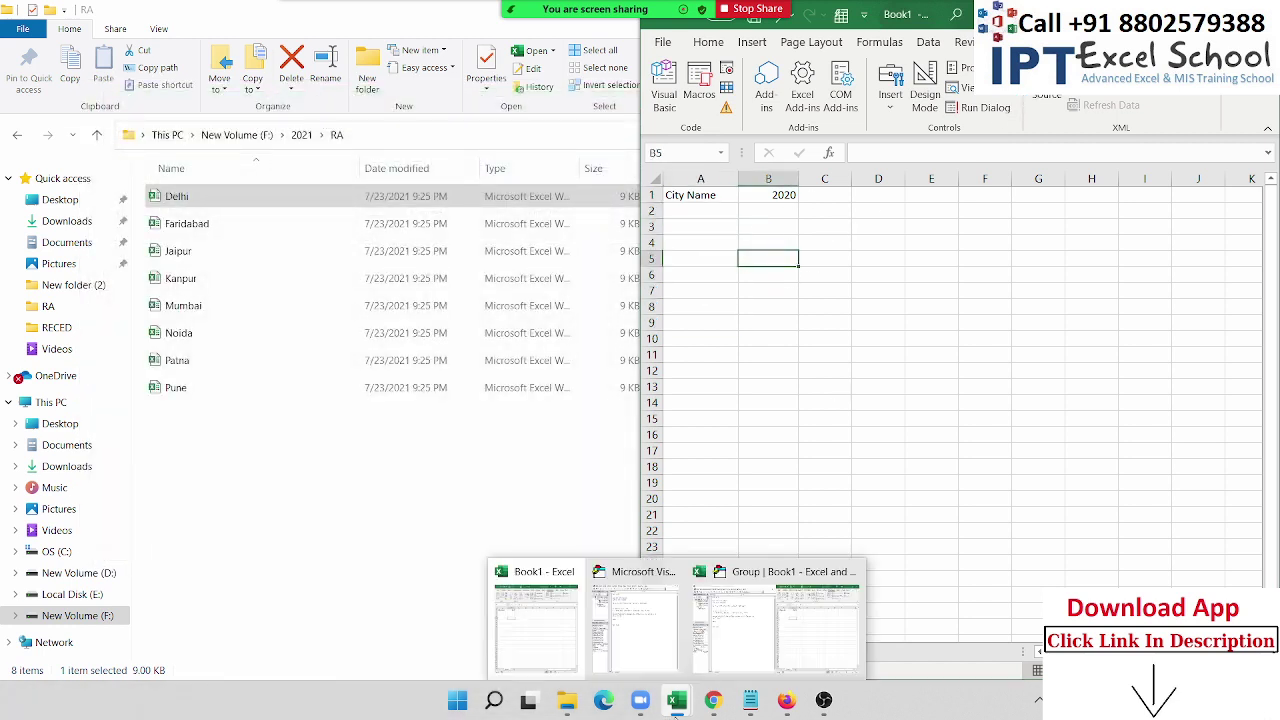
mouse_move(676, 700)
left_click(623, 665)
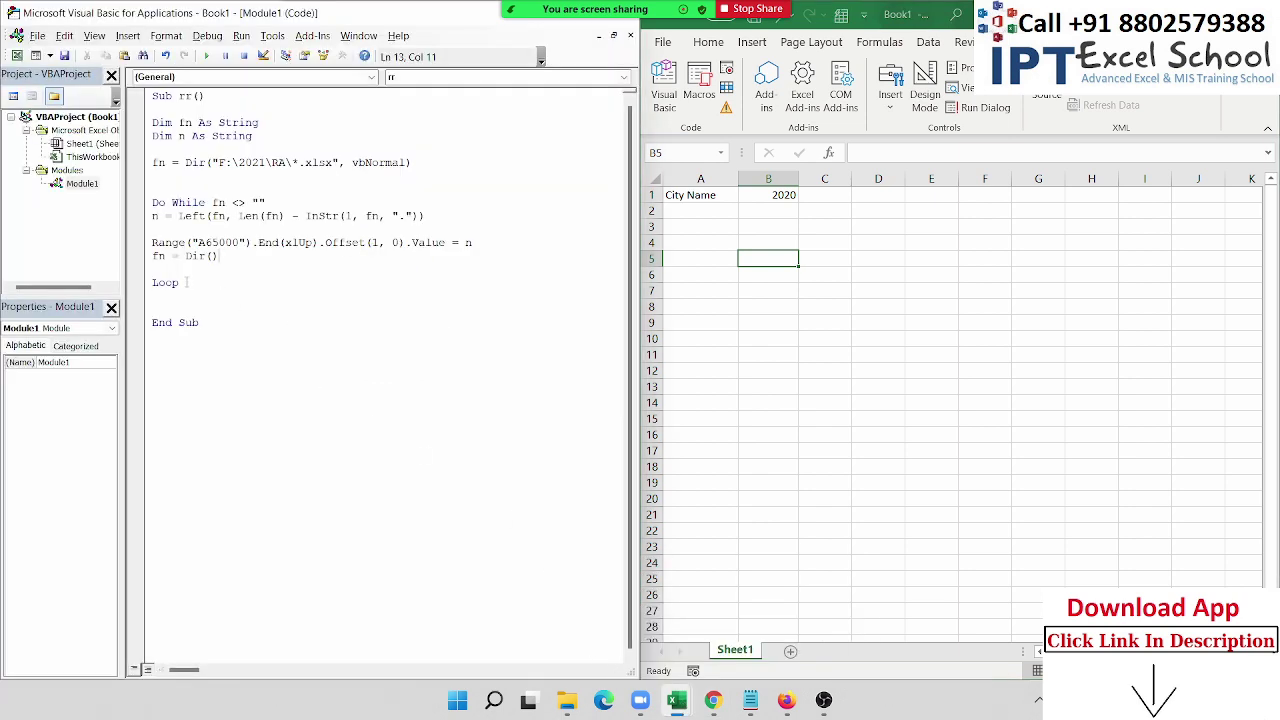
Step: Insert blank lines and declare Dim v As Long under the existing declarations
key("Home")
key("Return")
key("Return")
key("Return")
key("Up")
key("Up")
key("Up")
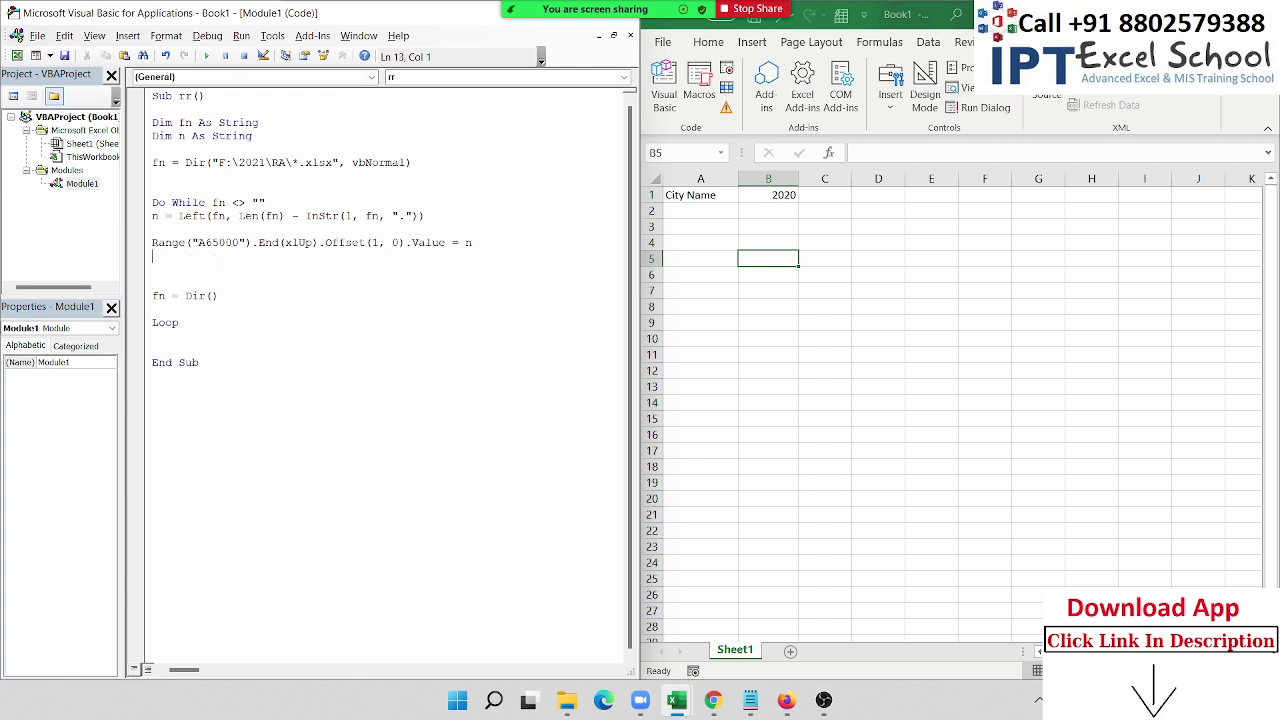
key("Up")
key("Up")
key("Up")
key("Up")
key("Return")
key("Up")
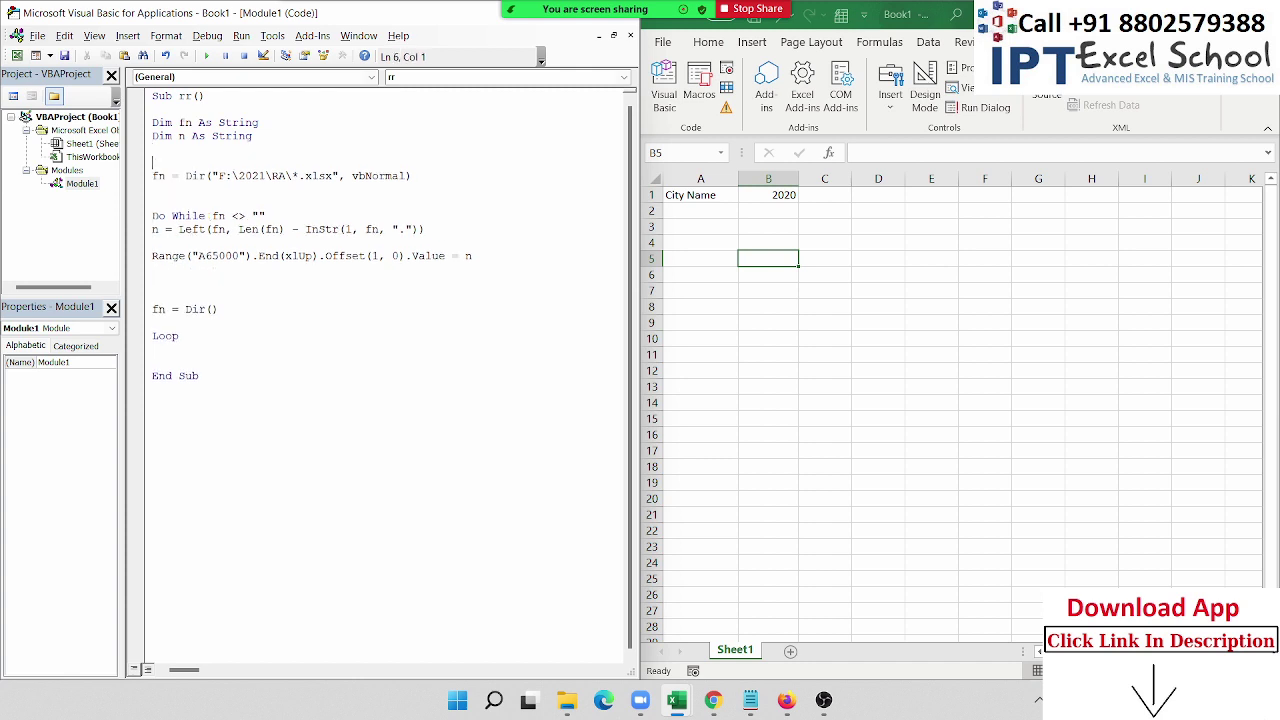
key("Down")
key("Down")
key("Down")
key("Down")
key("Down")
key("Down")
key("Down")
key("Down")
key("Up")
key("Up")
key("Up")
key("Up")
key("Up")
key("Up")
key("Up")
key("Up")
type("d")
type("im v as ")
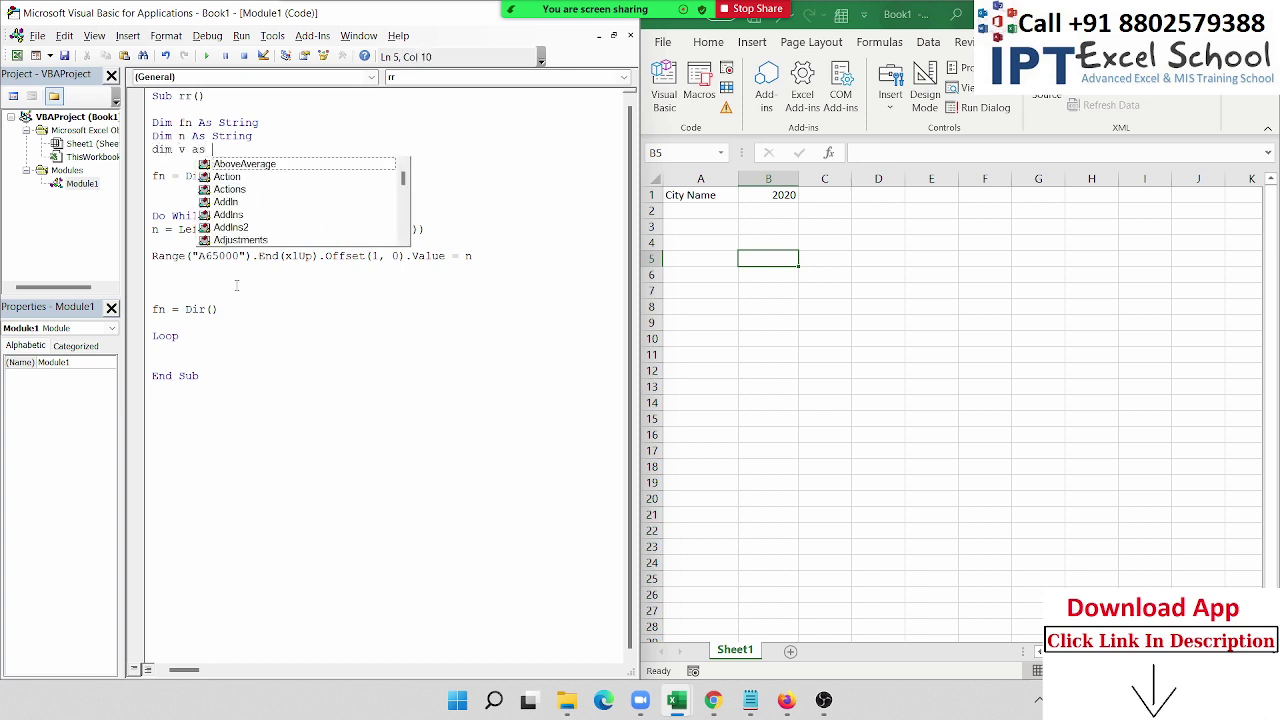
type("Lon")
key("Tab")
Step: Begin a Workbooks.Open statement inside the Do While loop
key("Down")
key("Down")
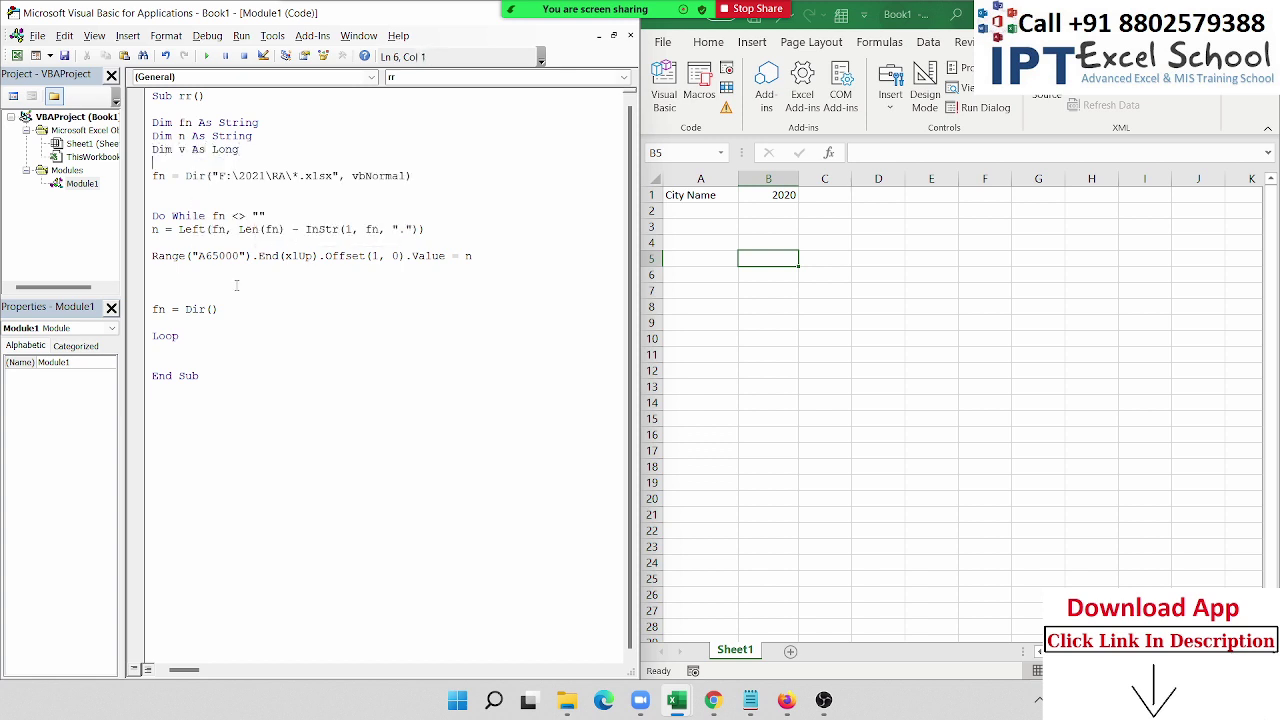
key("Down")
key("Down")
key("Down")
key("Down")
key("Down")
type("work")
type("books")
type(".op")
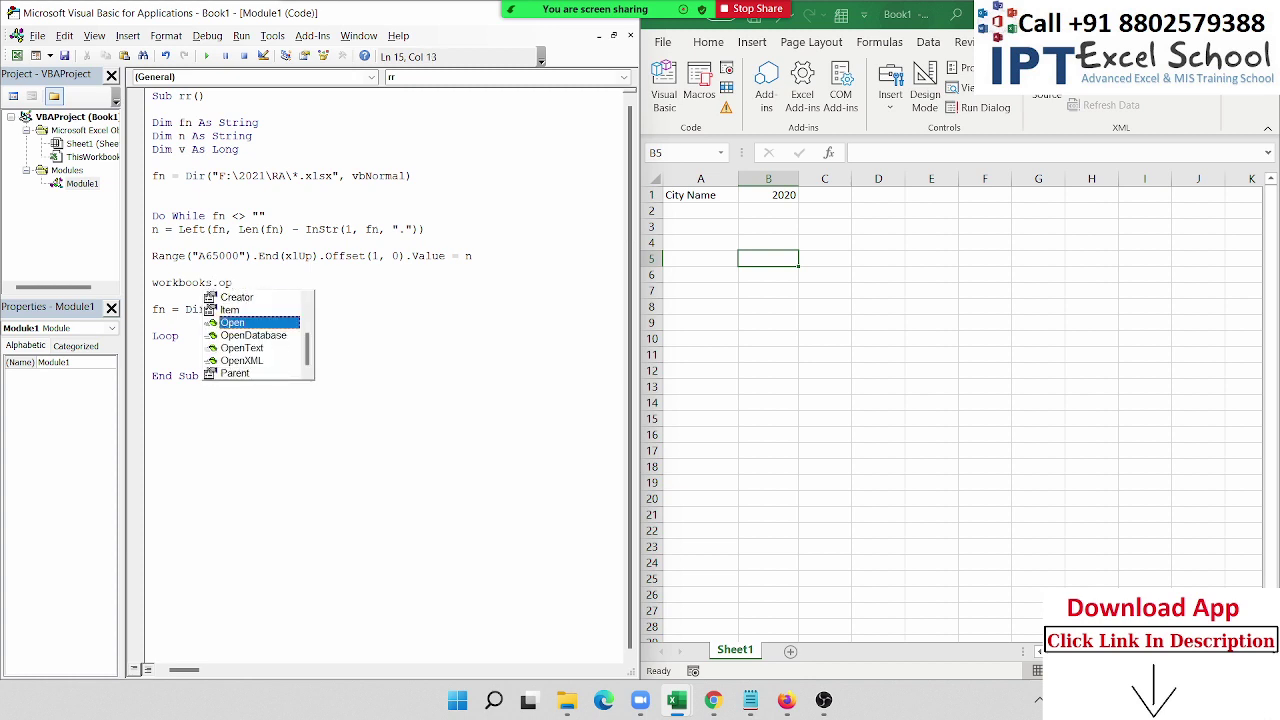
Step: Complete the loop line as Workbooks.Open "F:\2021\RA\" & fn and start a Range line below
left_click_drag(292, 176, 216, 176)
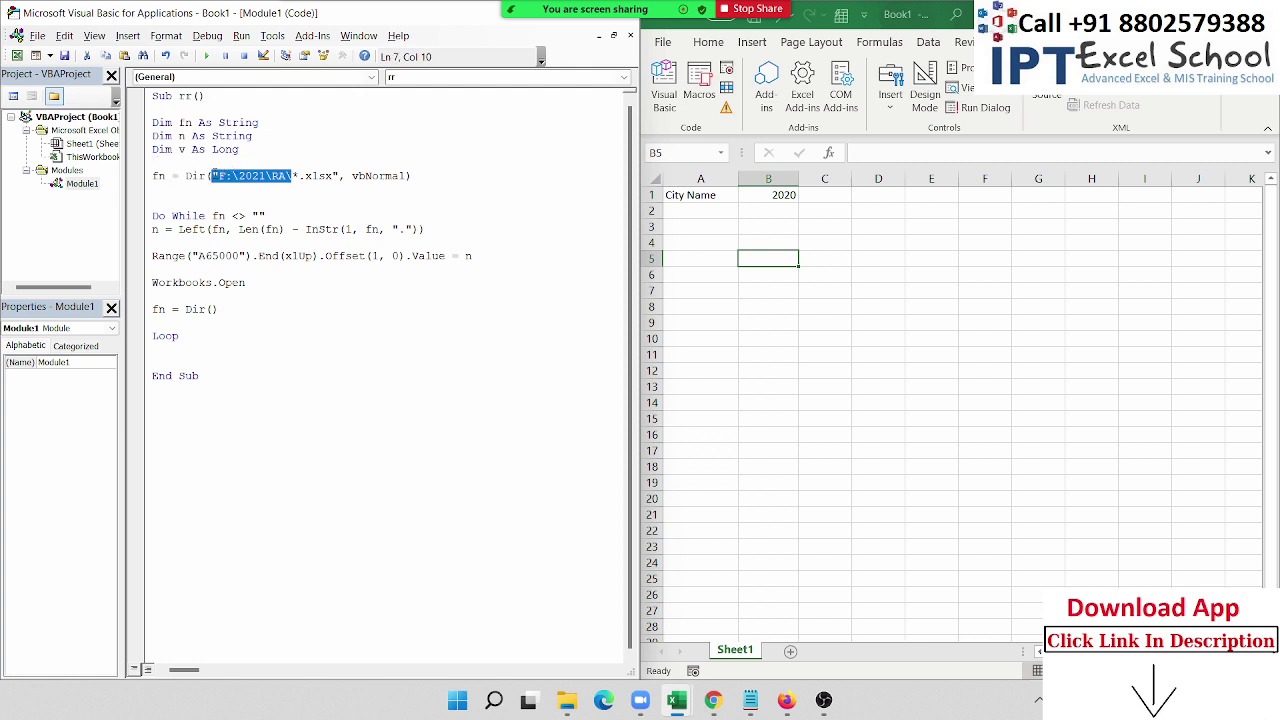
left_click(259, 288)
type("\"F:")
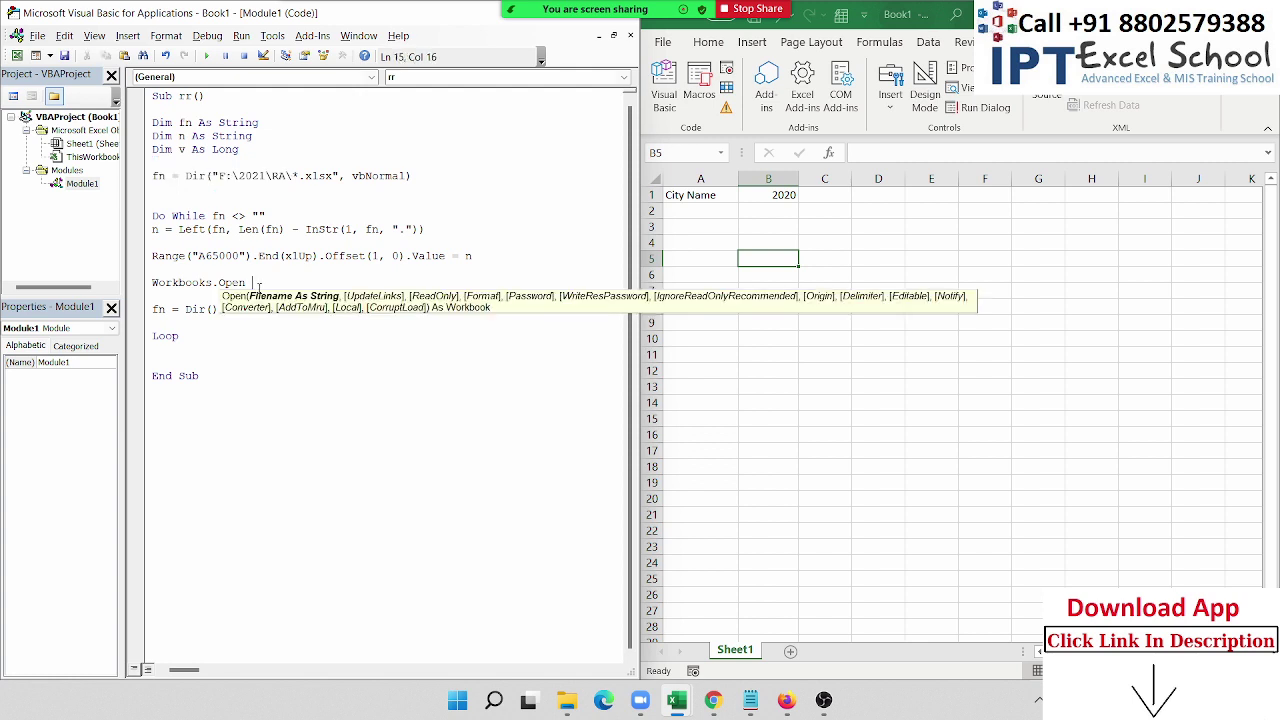
type("\\2021\\RA\\")
type("\" ")
type("& ")
type("fn")
key("Down")
key("Return")
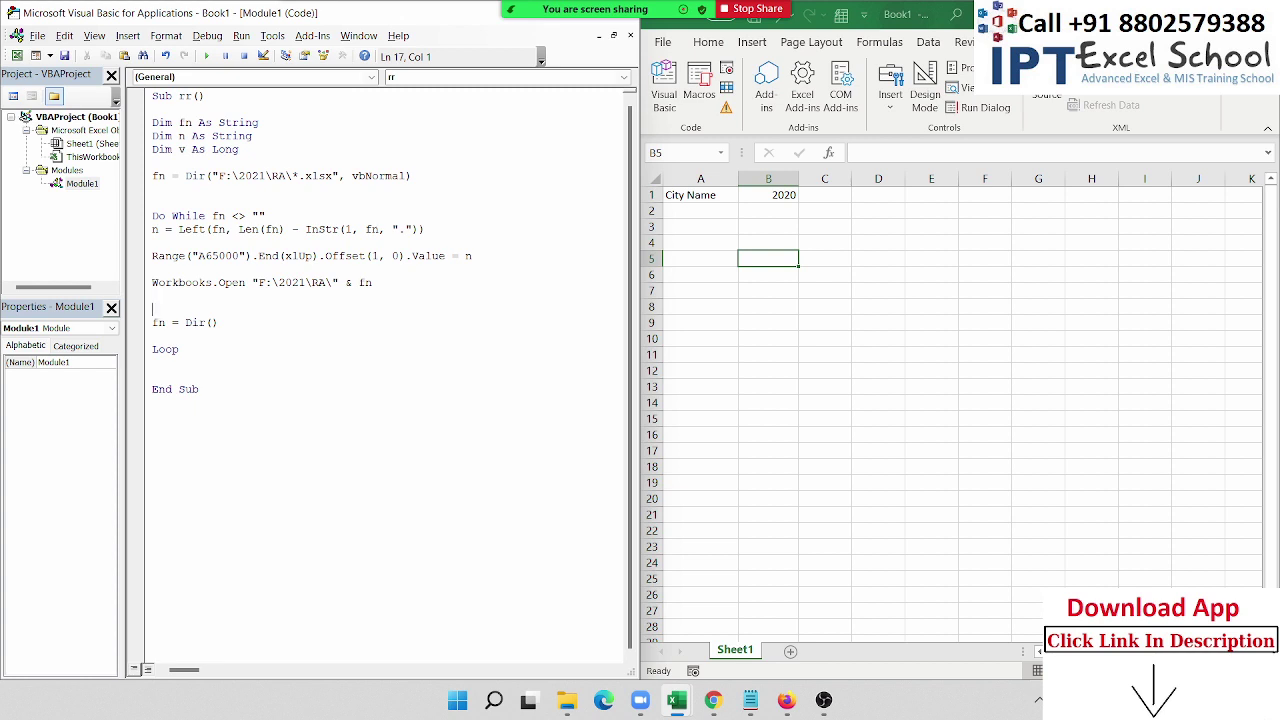
type("ra")
type("nge(")
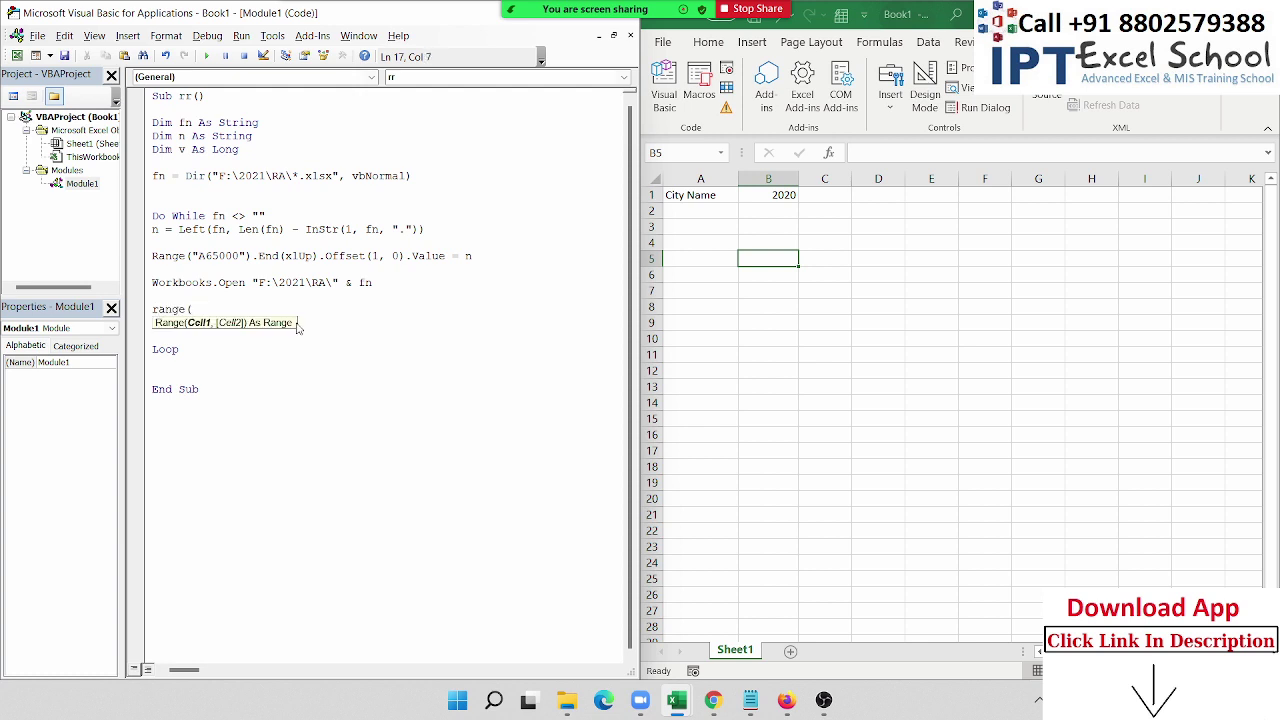
type("\"A")
type("B")
Step: Build Range("B65000").End(xlUp).Value on the new line using IntelliSense
key("BackSpace")
key("BackSpace")
type("B650")
type("00\").e")
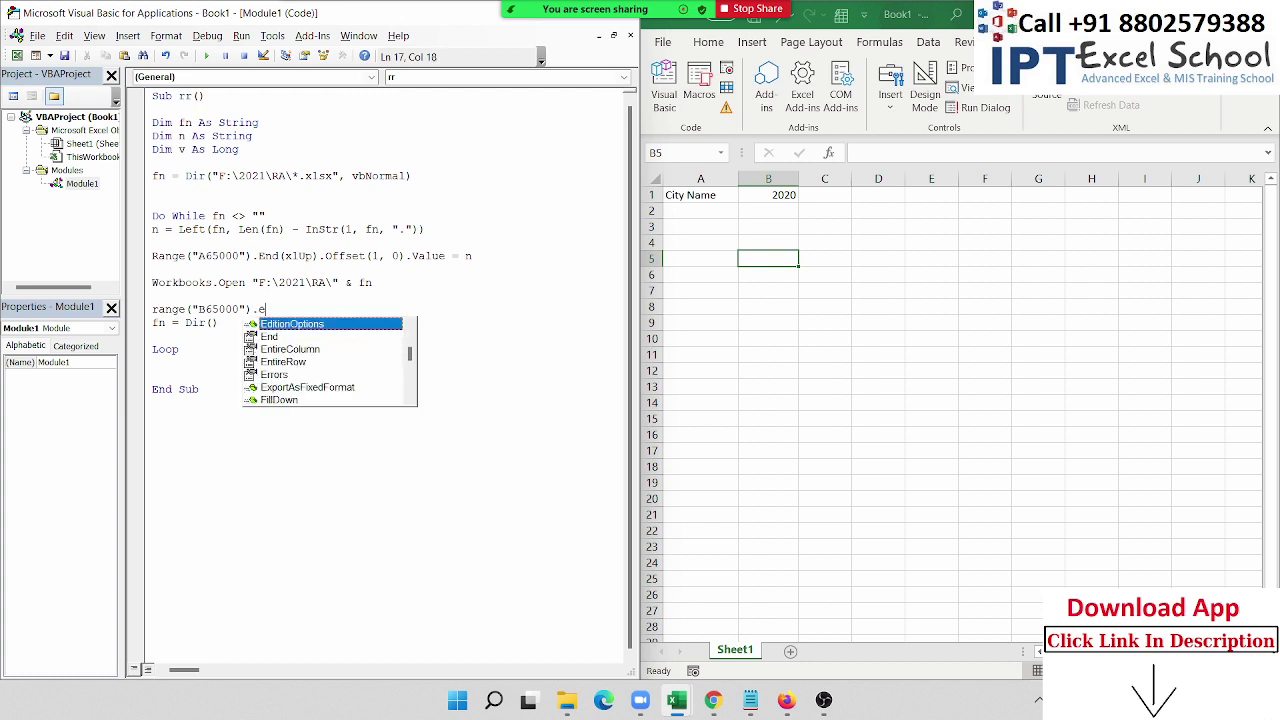
type("nd")
key("Tab")
type("(")
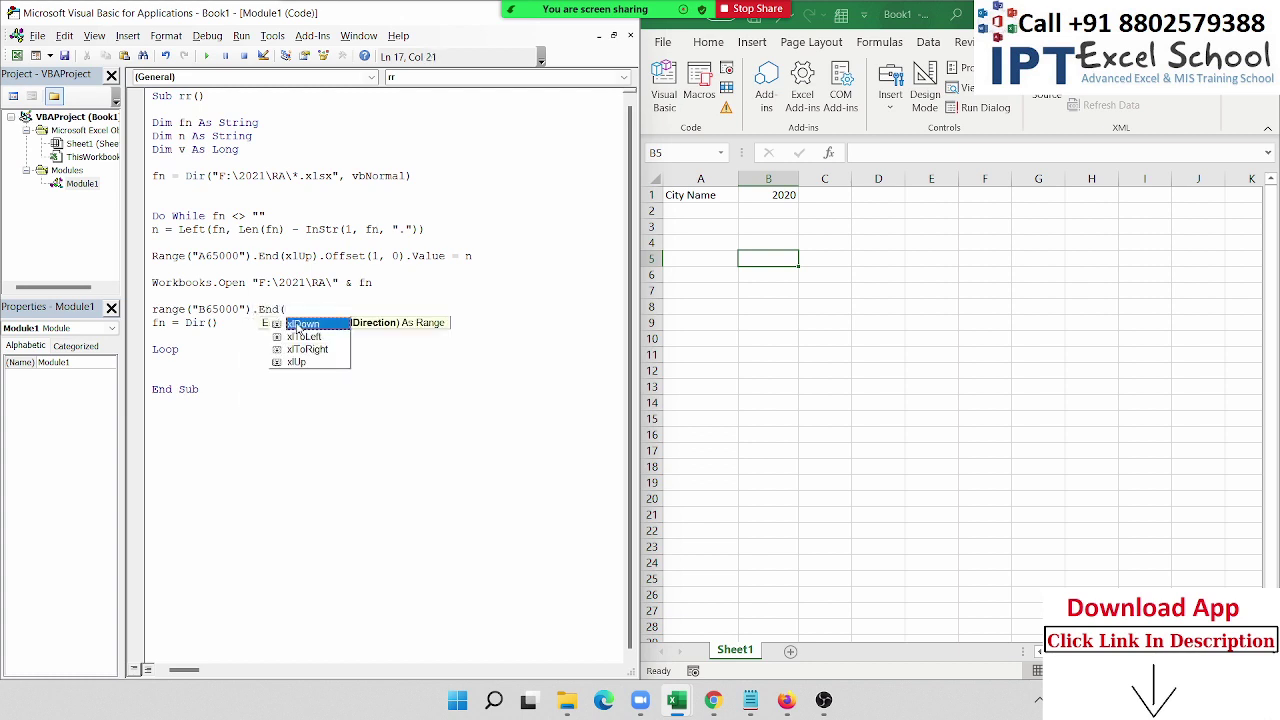
key("Down")
key("Down")
key("Down")
key("Tab")
type(")")
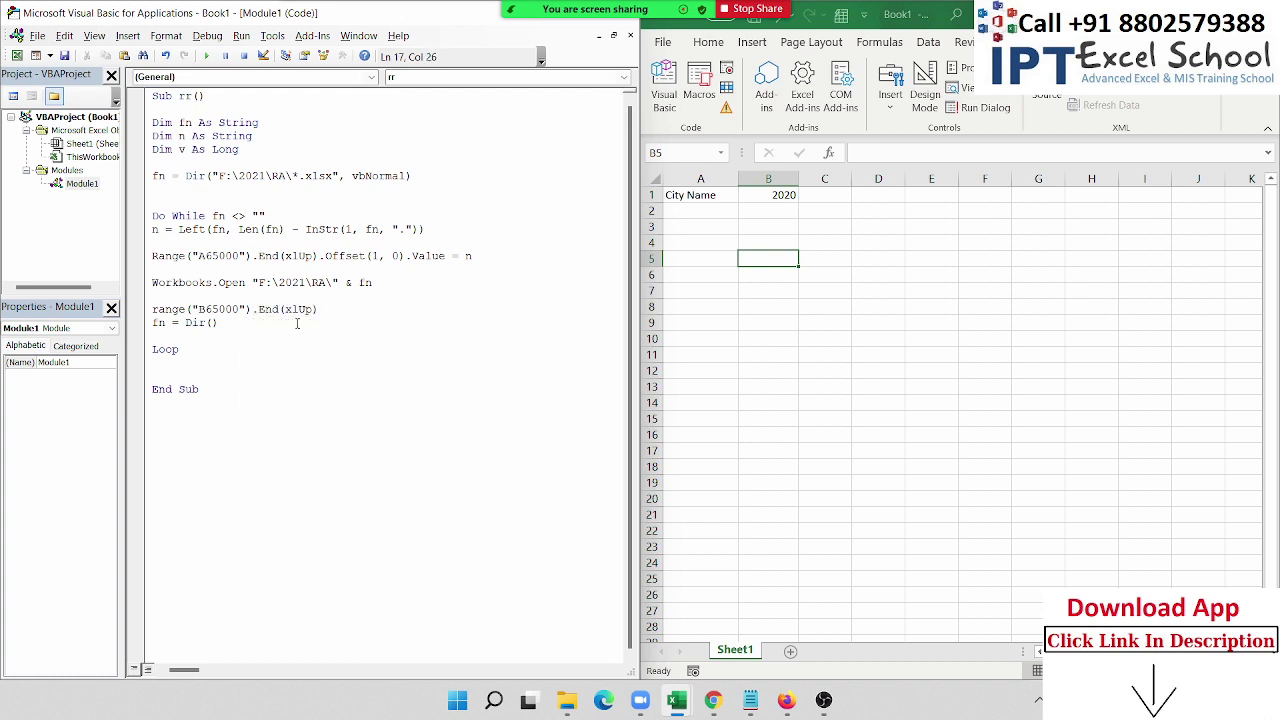
type(".v")
key("Tab")
Step: Assign that value to v, then add Workbooks(fn).Close False below it
left_click(153, 310)
type("n")
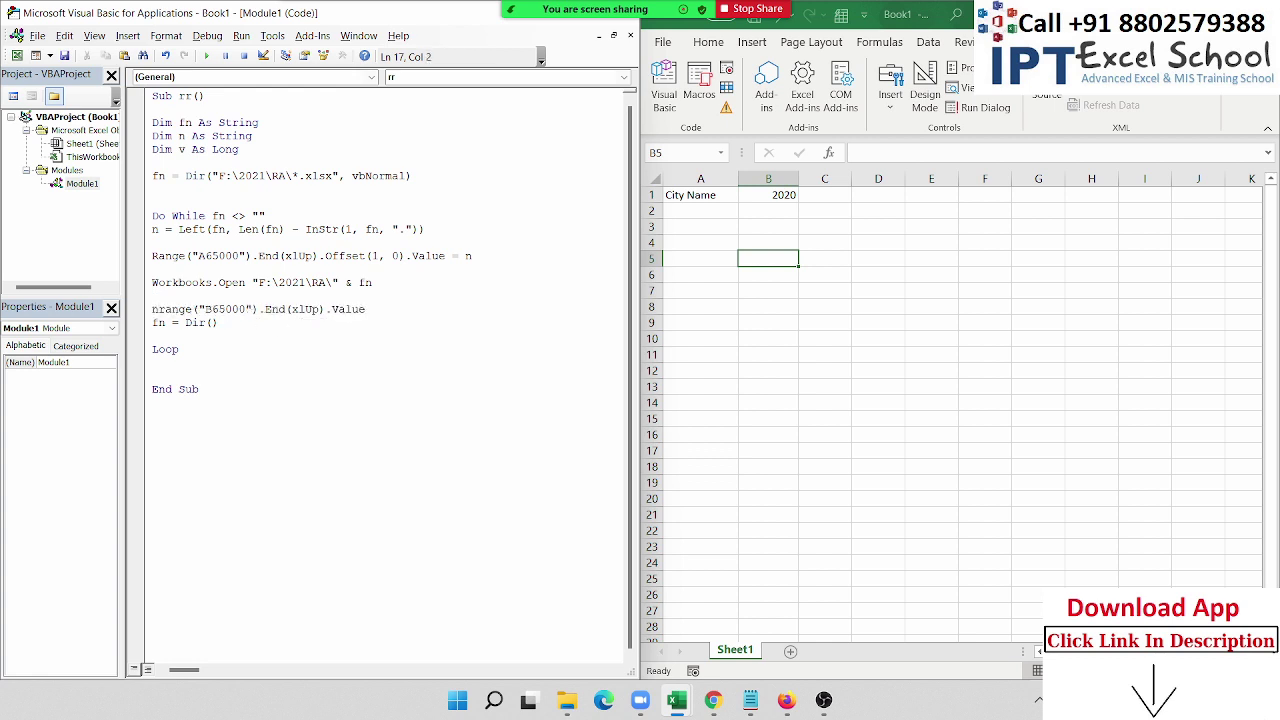
type("=")
key("BackSpace")
key("BackSpace")
type("v=")
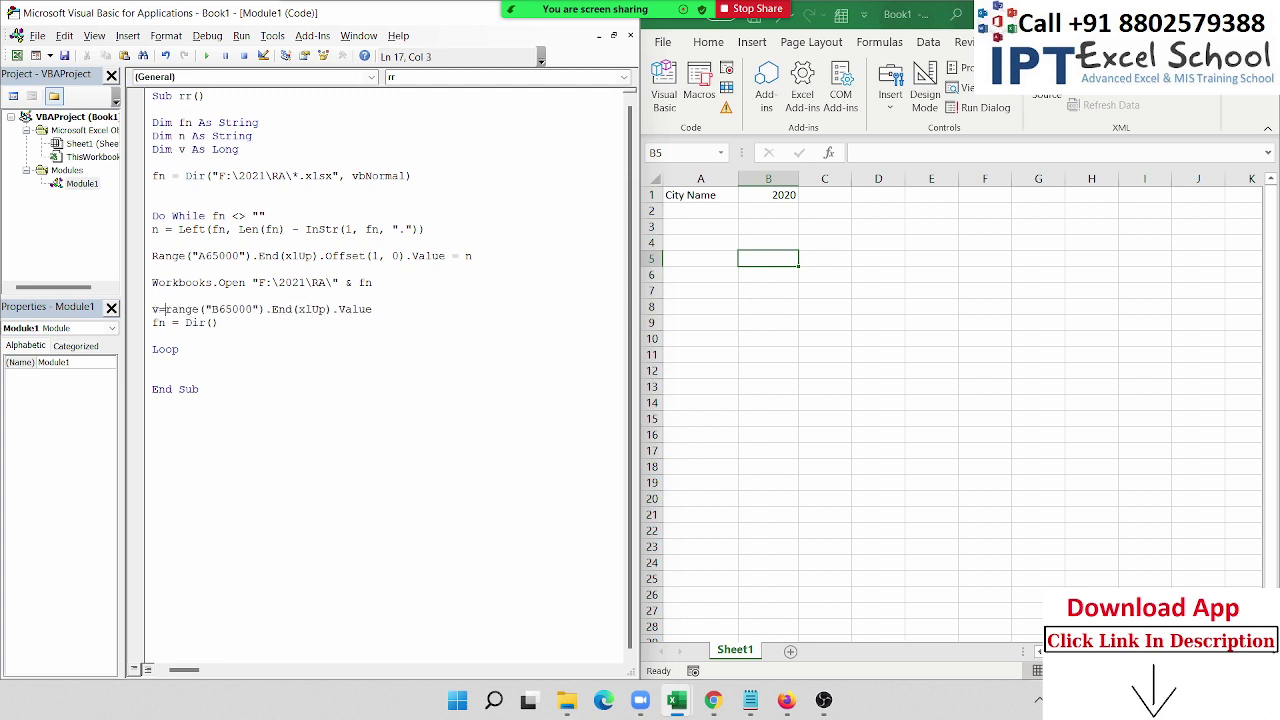
key("End")
key("Return")
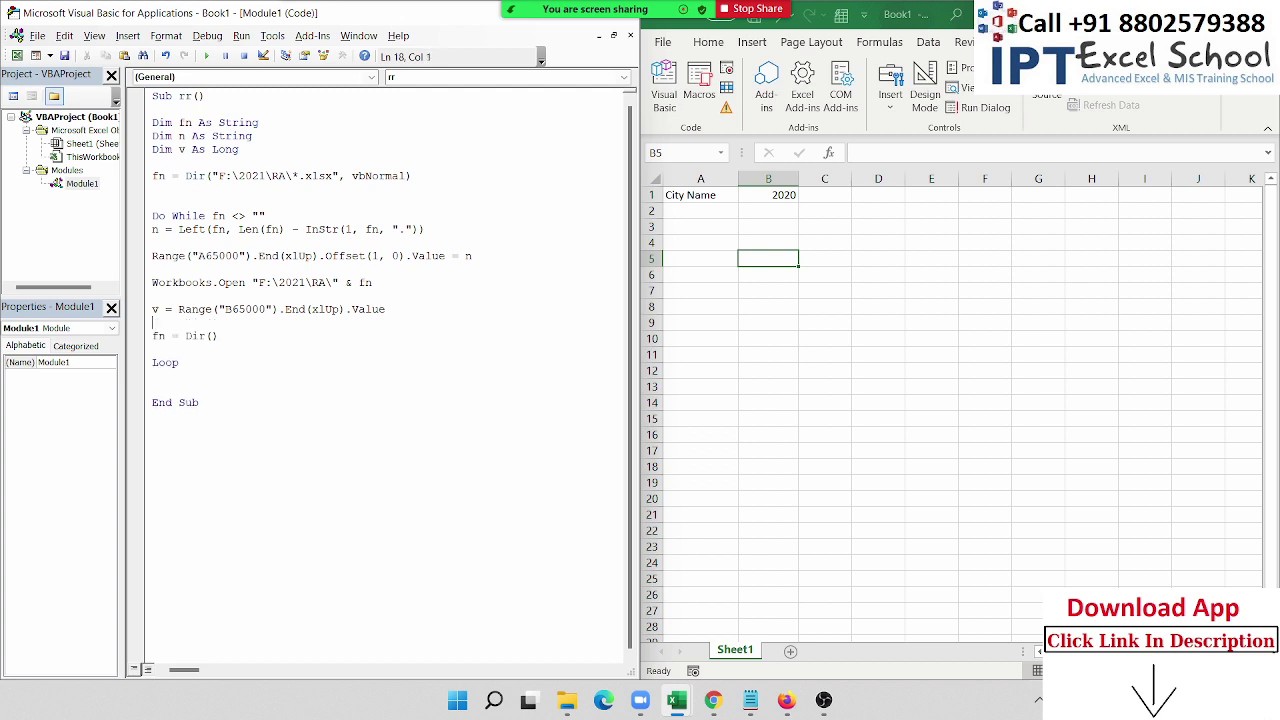
key("Return")
key("Return")
key("Return")
left_click(153, 336)
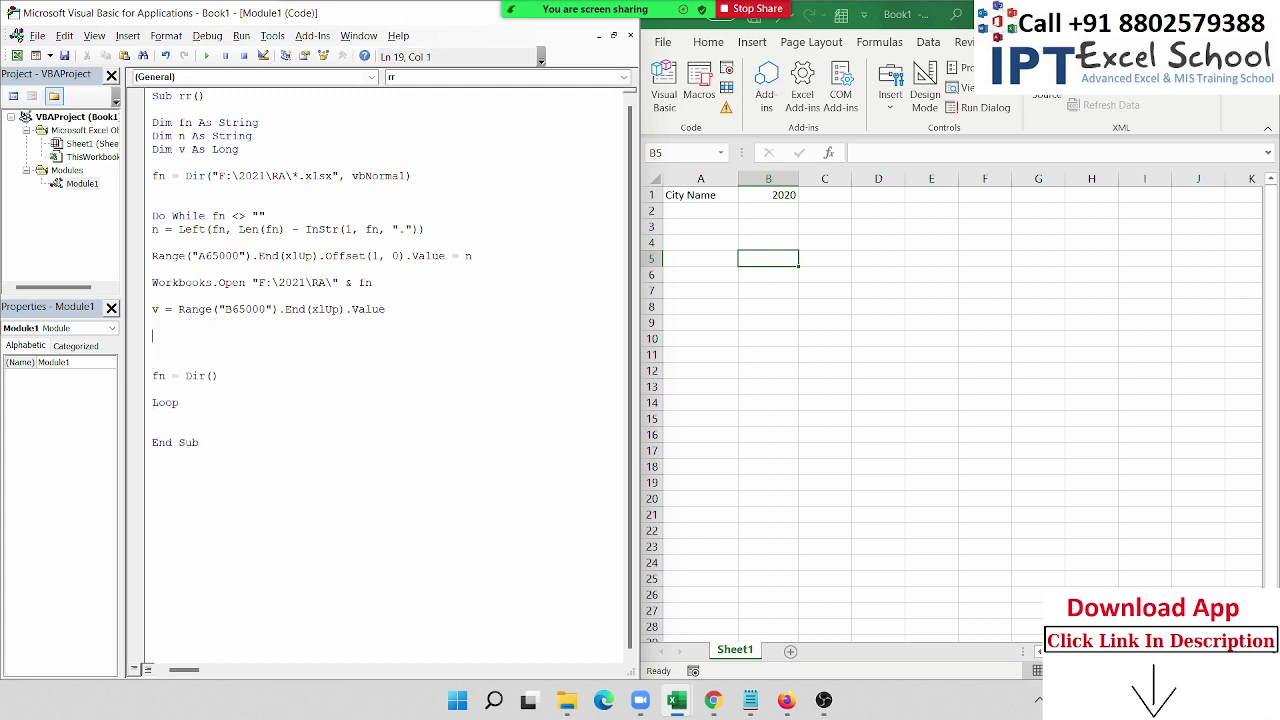
type("workb")
type("ooks(")
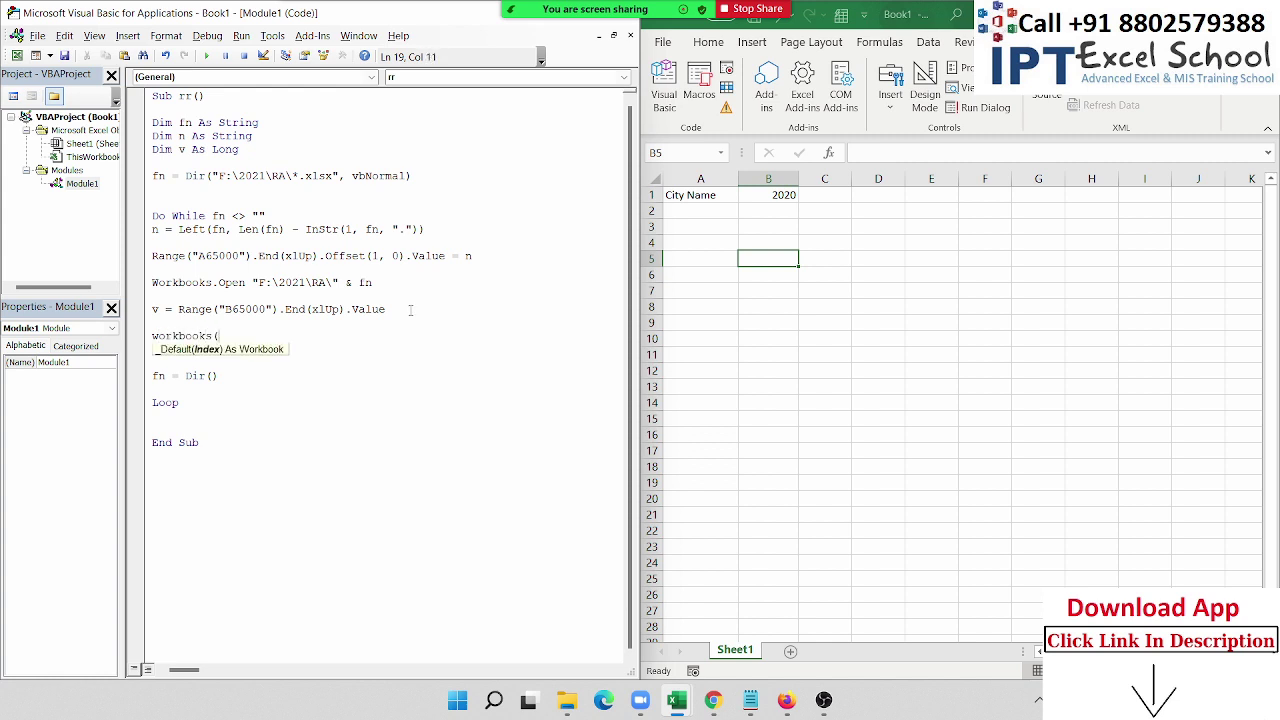
type("fn)")
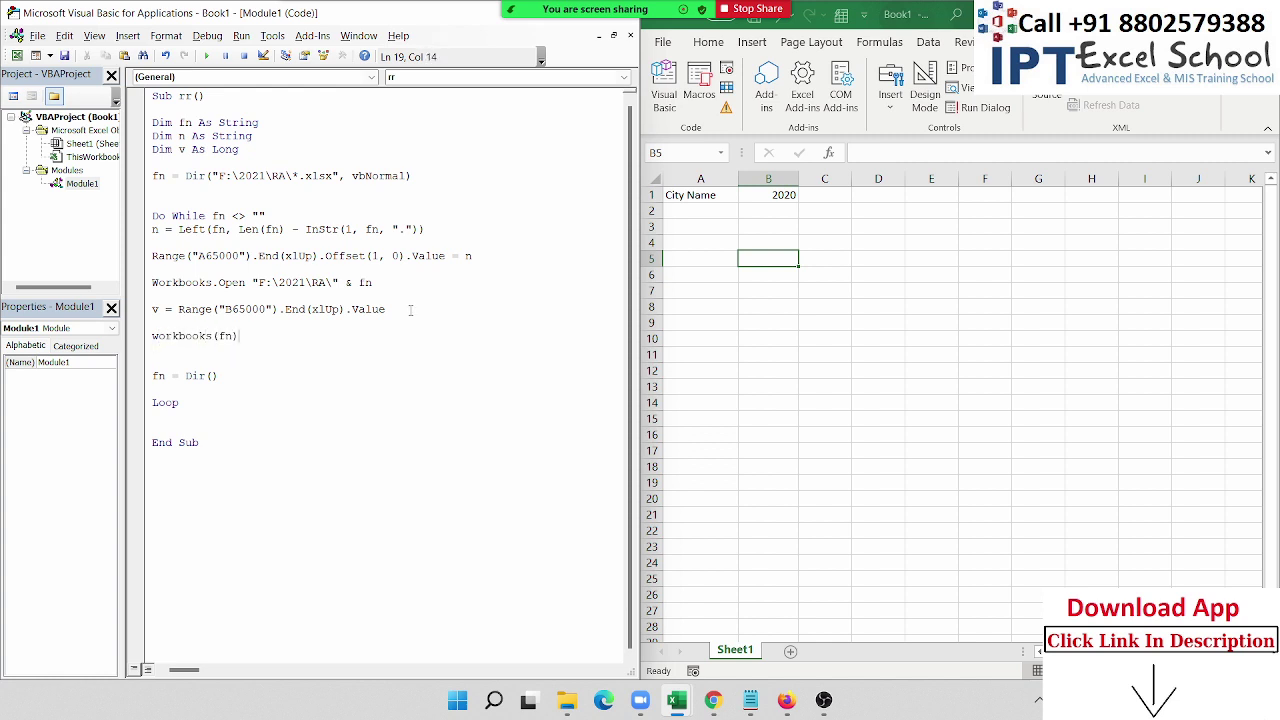
type(".close ")
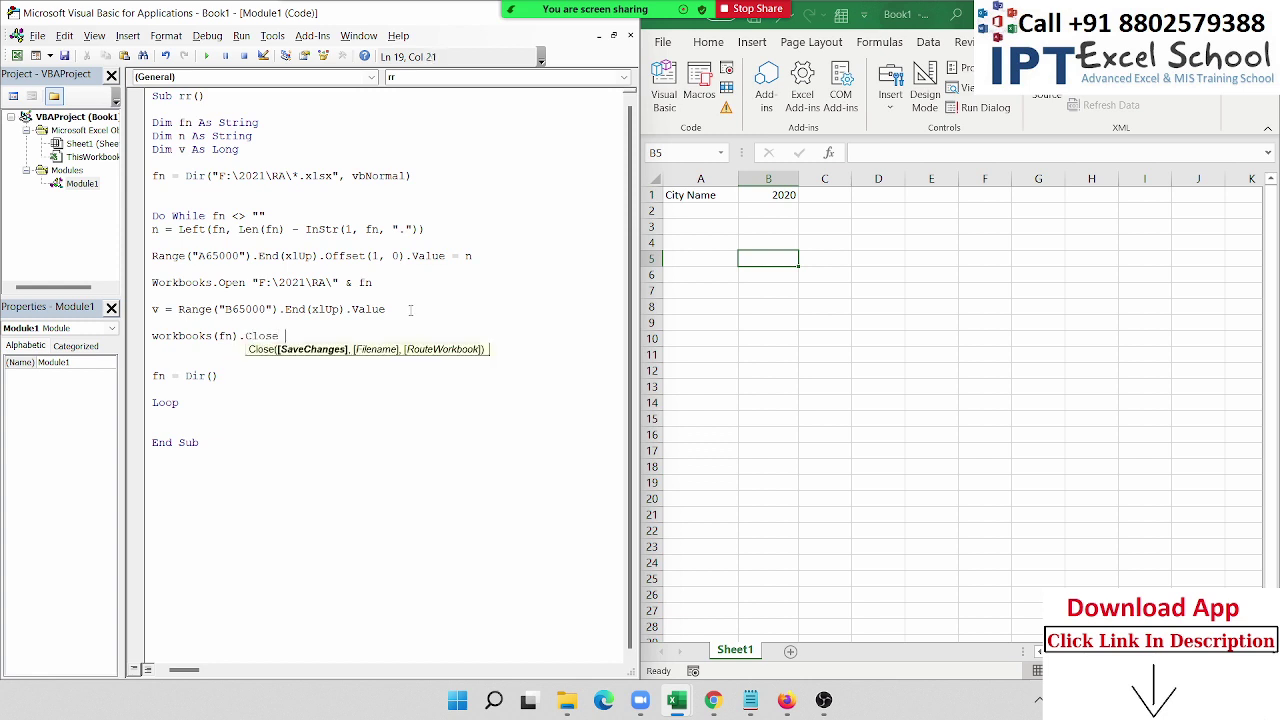
type("false")
Step: Copy the line that writes the city name and paste it below Workbooks(fn).Close False
key("Down")
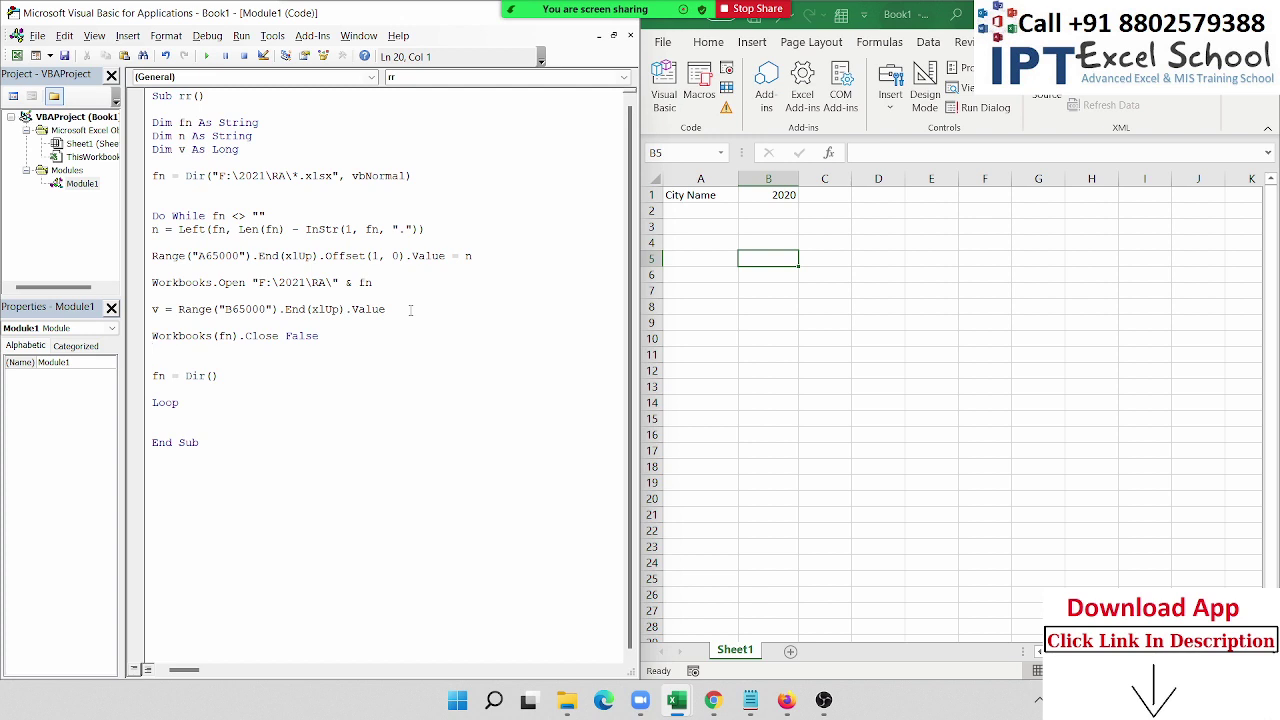
key("Return")
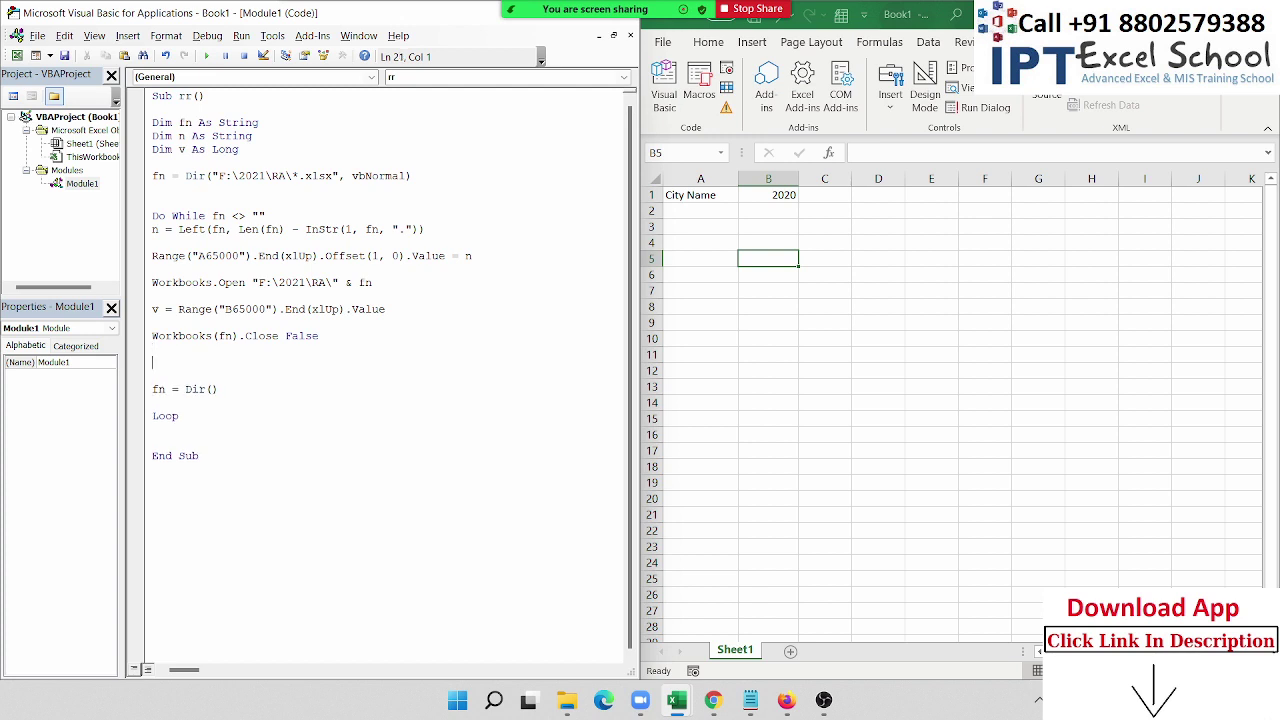
key("Up")
key("Up")
key("Up")
key("shift+Up")
key("ctrl+c")
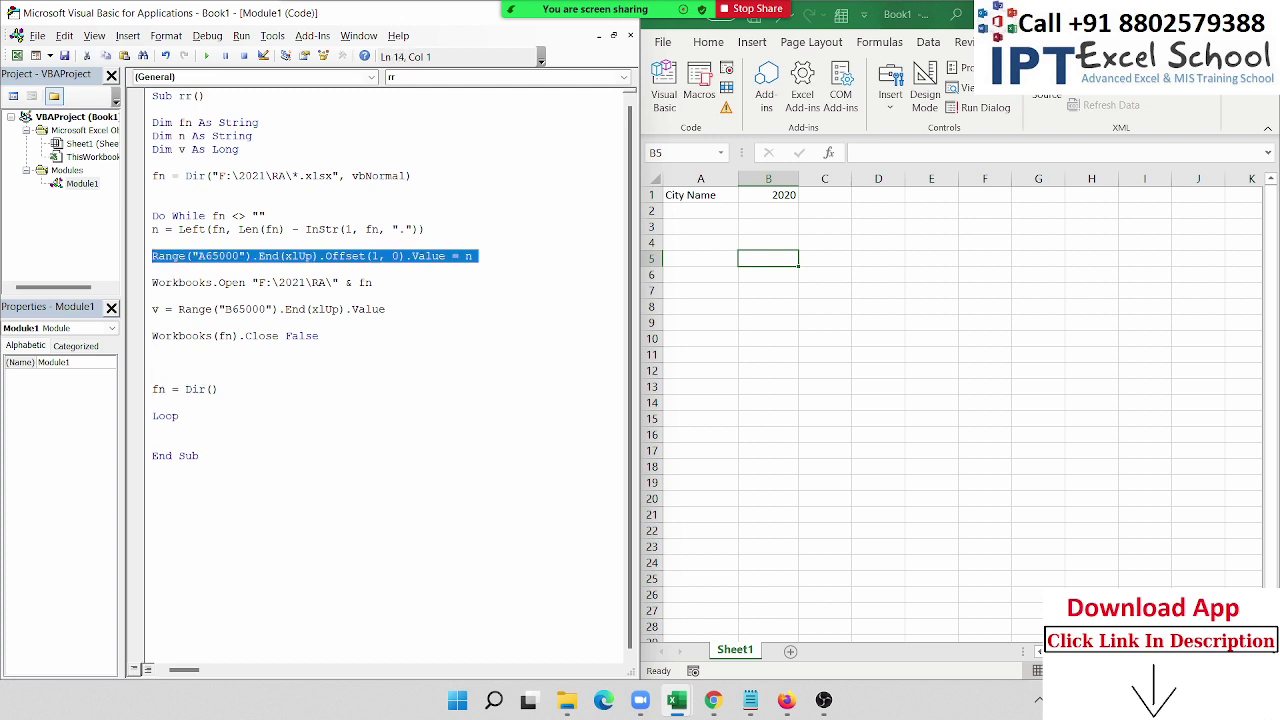
key("Down")
left_click(152, 362)
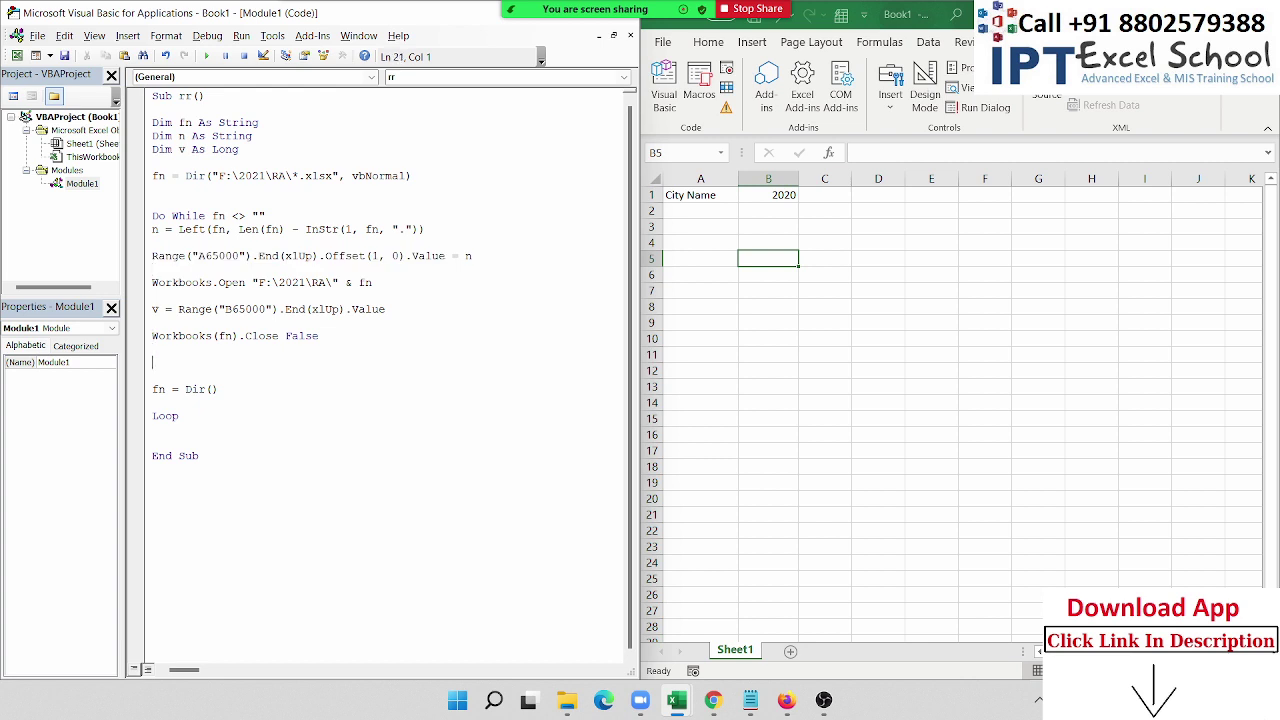
key("ctrl+v")
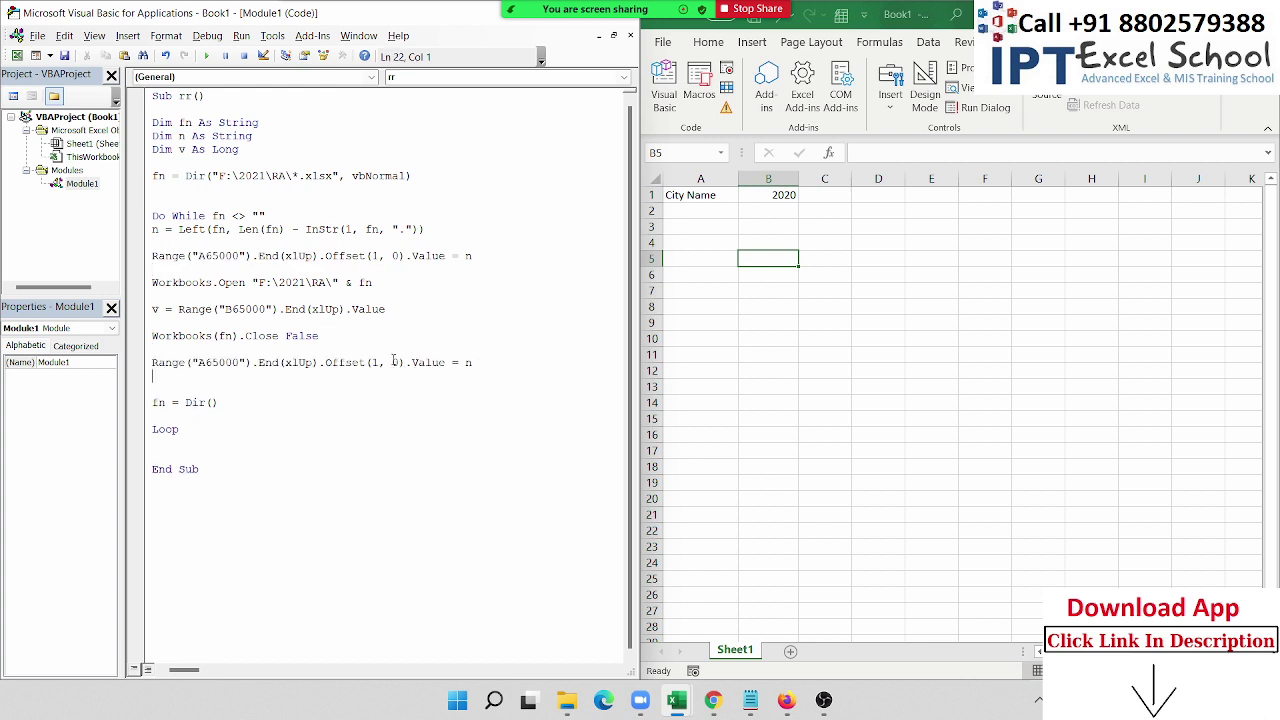
Step: Change the pasted line to Offset(0, 1) with Value = v
double_click(376, 362)
type("0")
double_click(398, 362)
type("1")
double_click(483, 368)
type("v")
left_click(442, 407)
left_click(260, 175)
Step: Step through the macro with F8 until Delh is written to A2 and Delhi's total is read
key("F8")
key("F8")
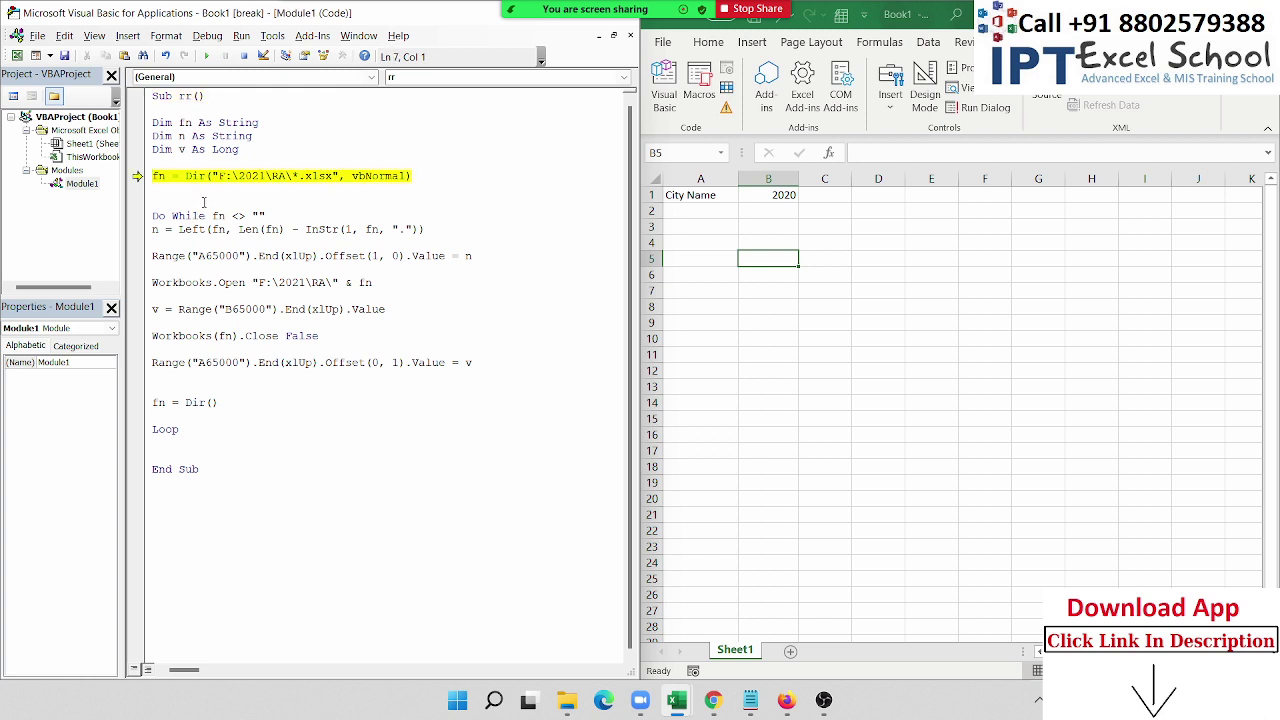
key("F8")
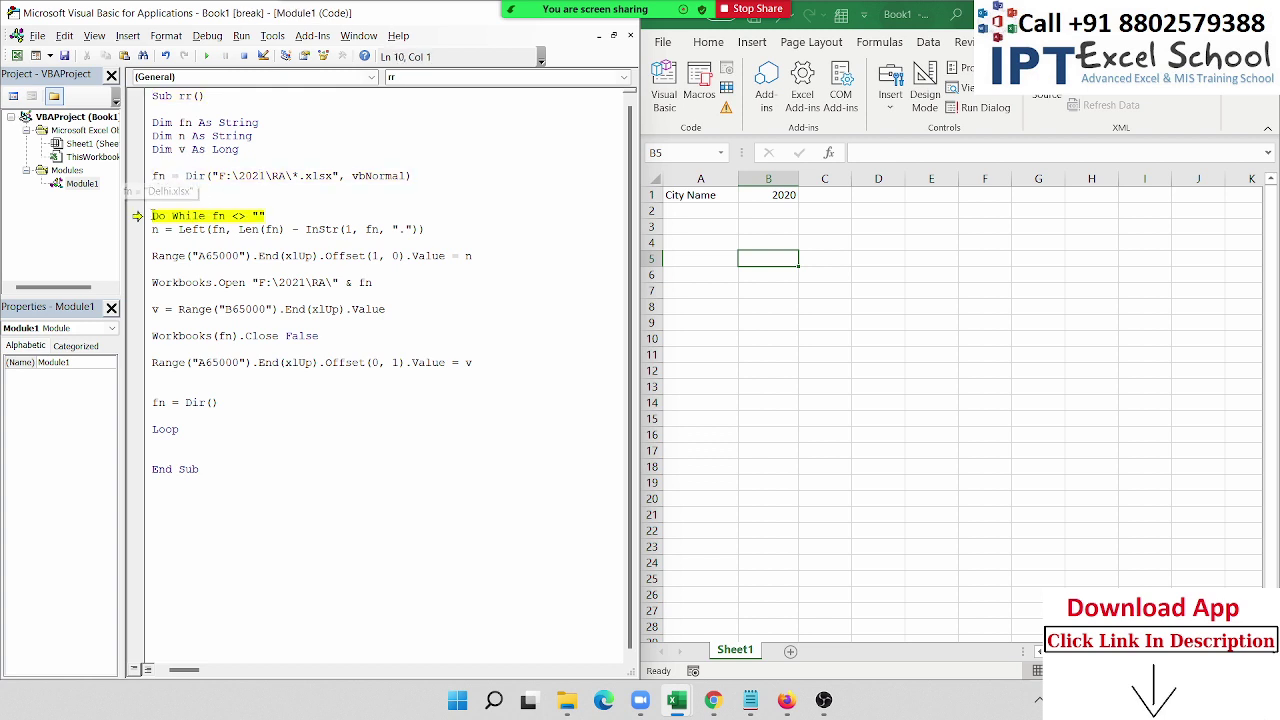
key("F8")
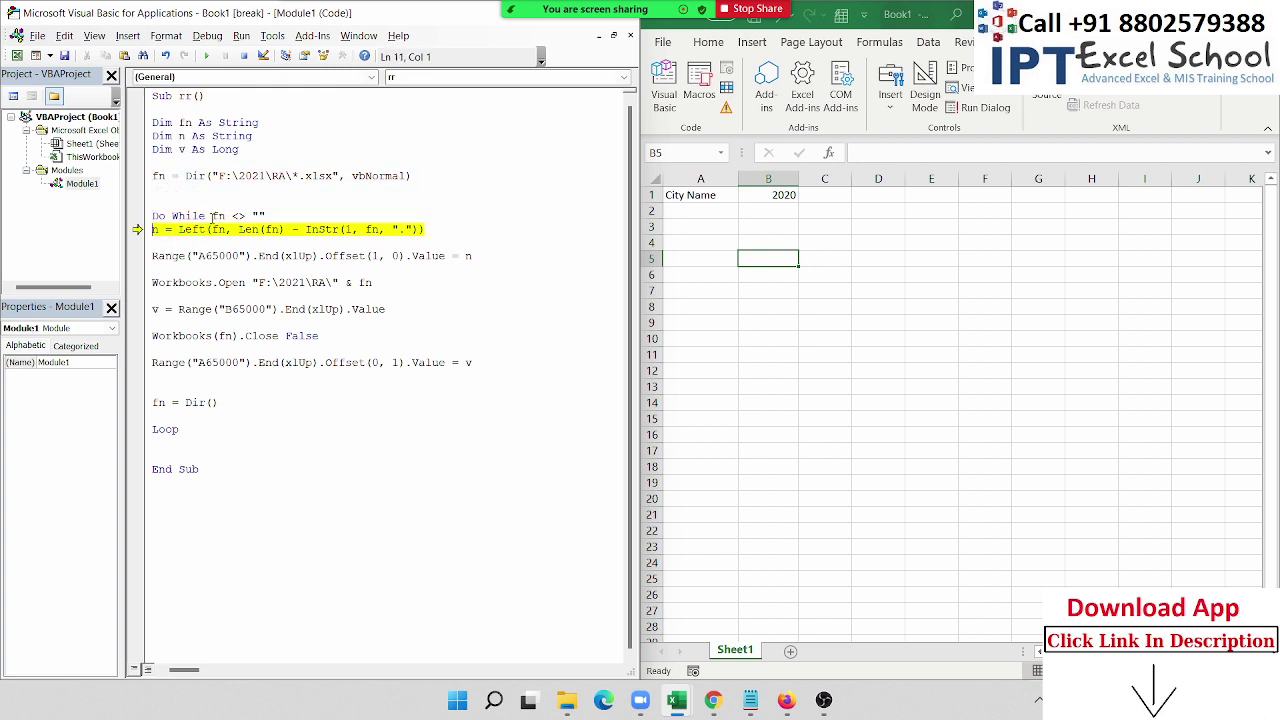
key("F8")
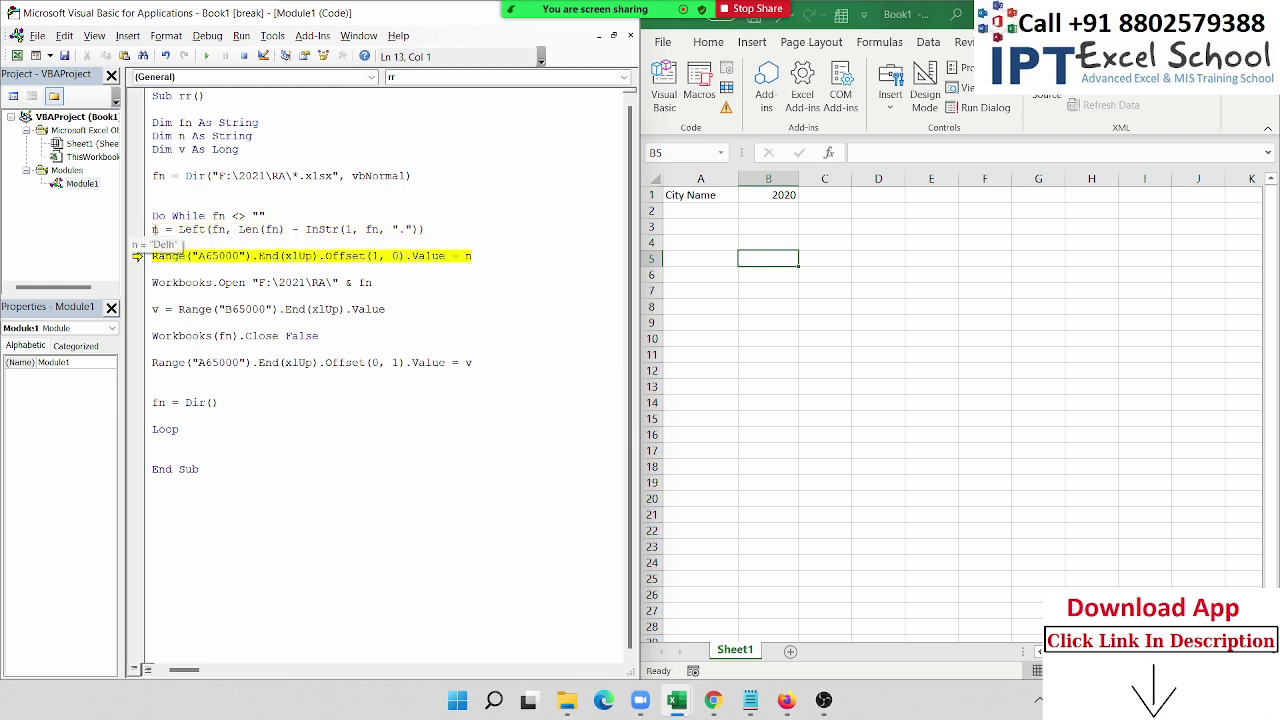
key("F8")
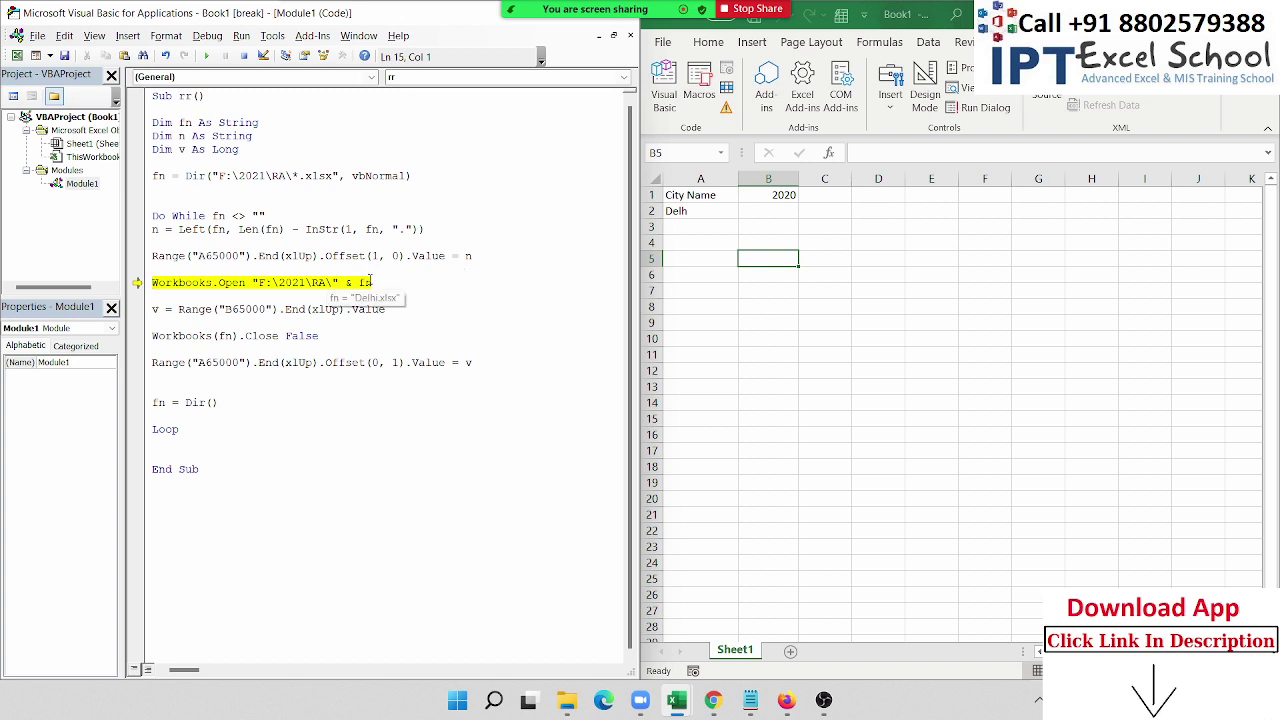
key("F8")
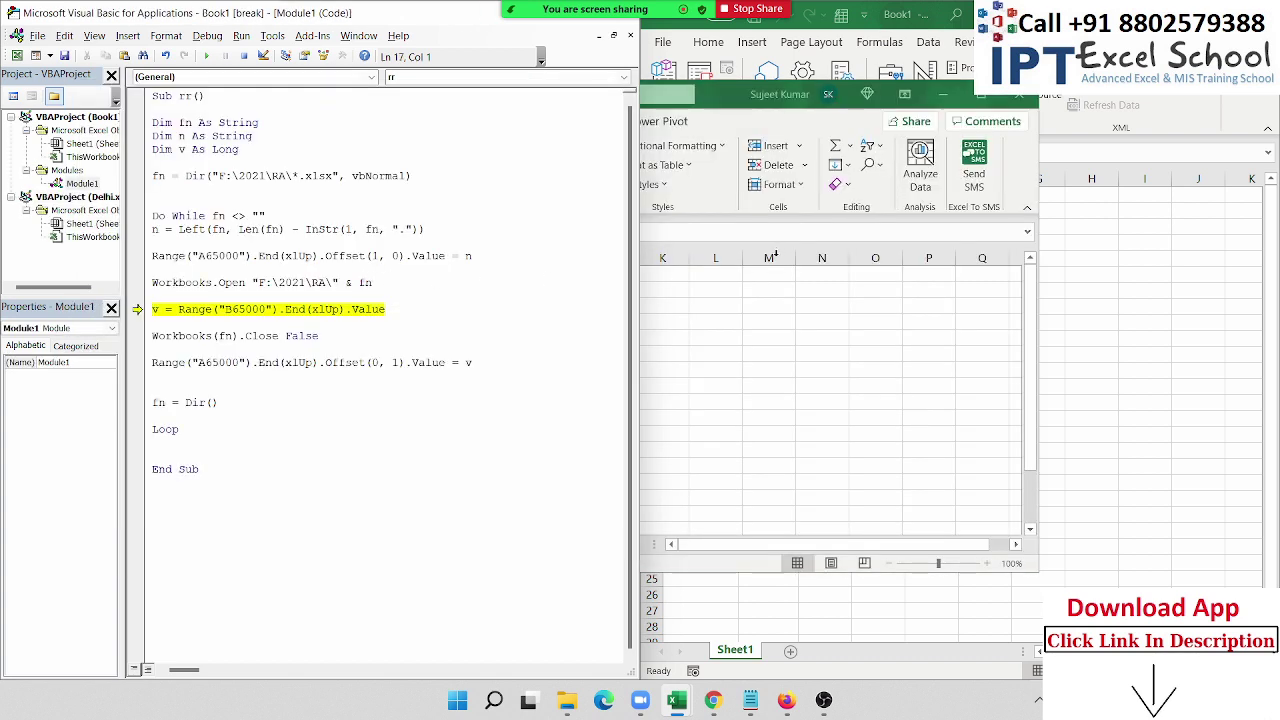
key("F8")
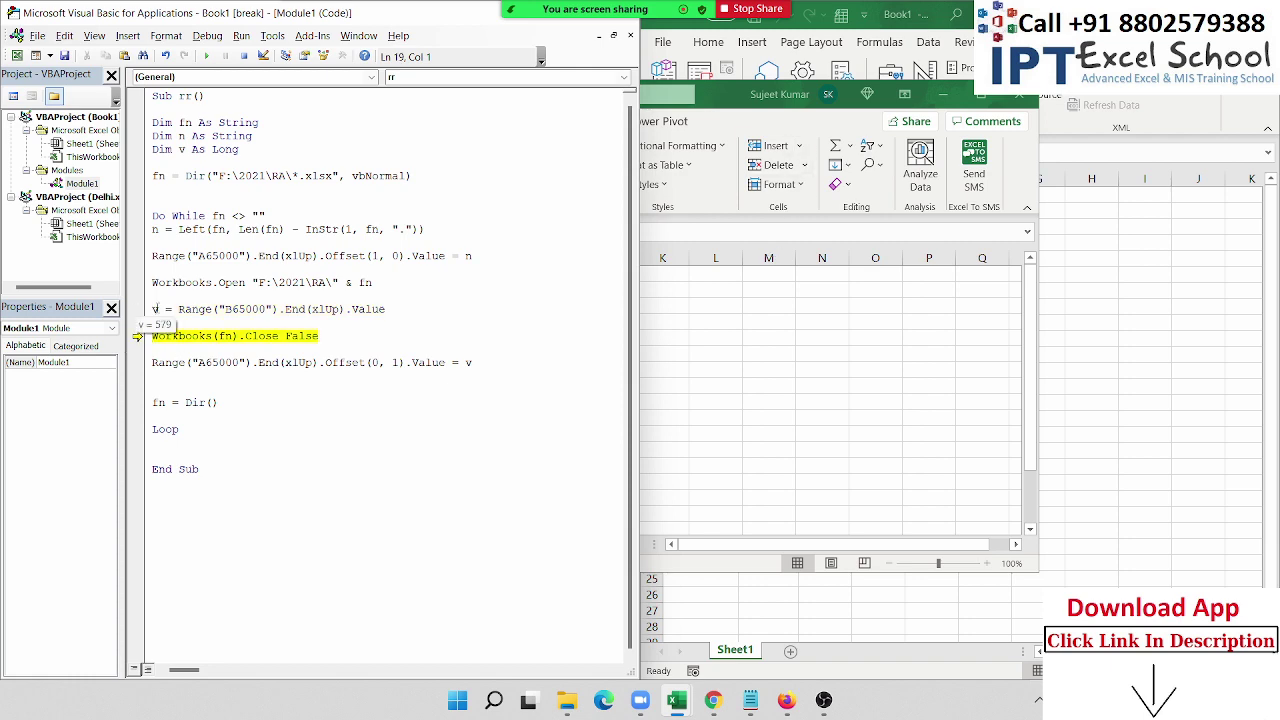
Step: Move the Delhi window aside and keep stepping so 579 lands in B2 and fn becomes Faridabad.xlsx
left_click(739, 103)
left_click_drag(739, 103, 845, 82)
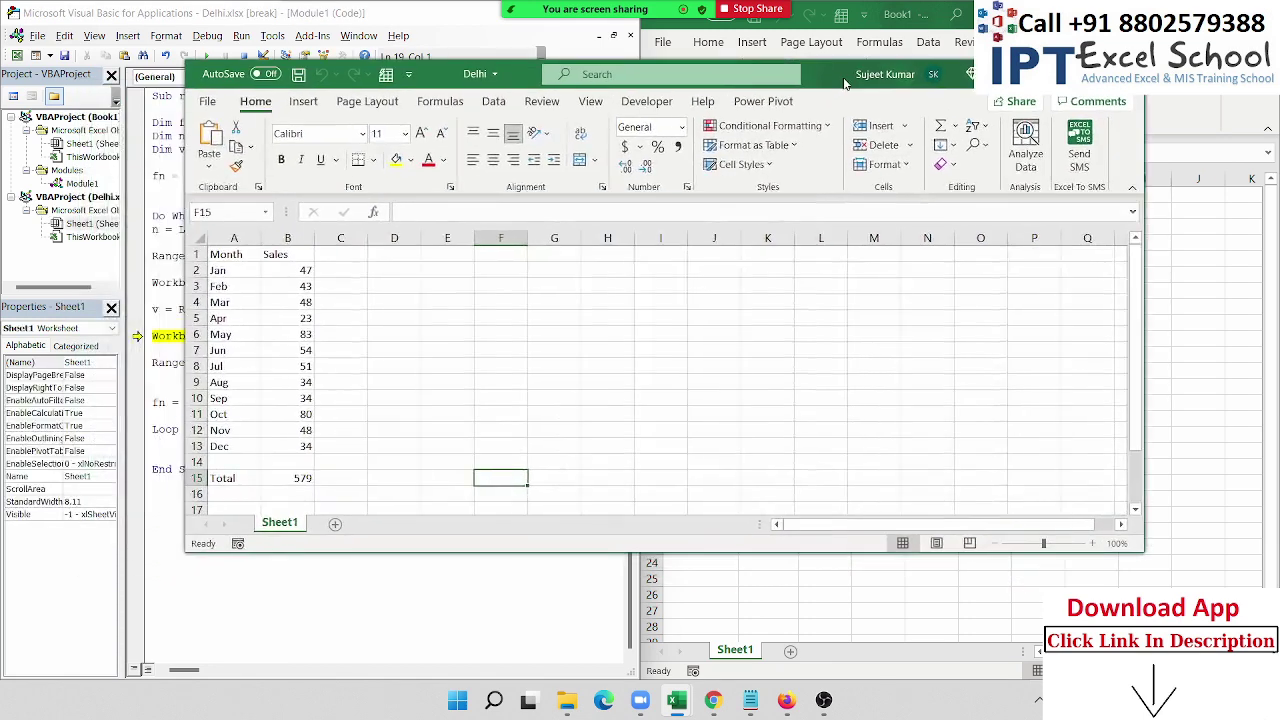
left_click(168, 346)
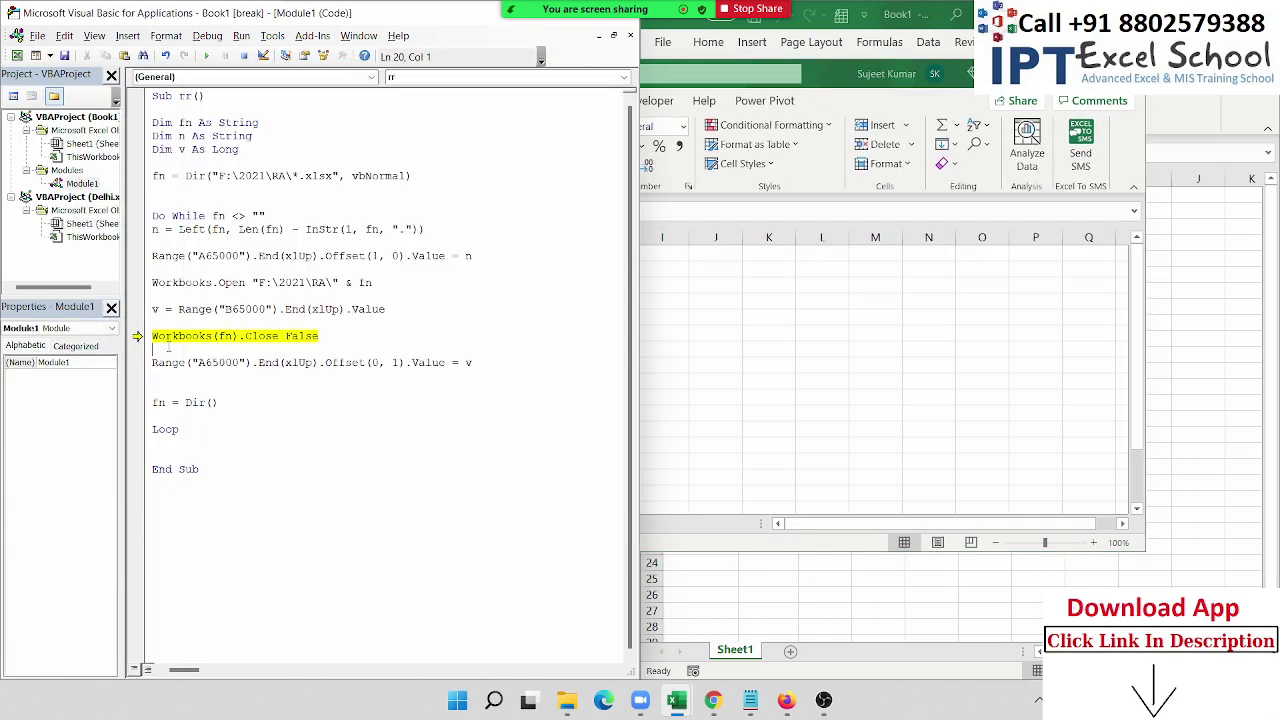
key("F8")
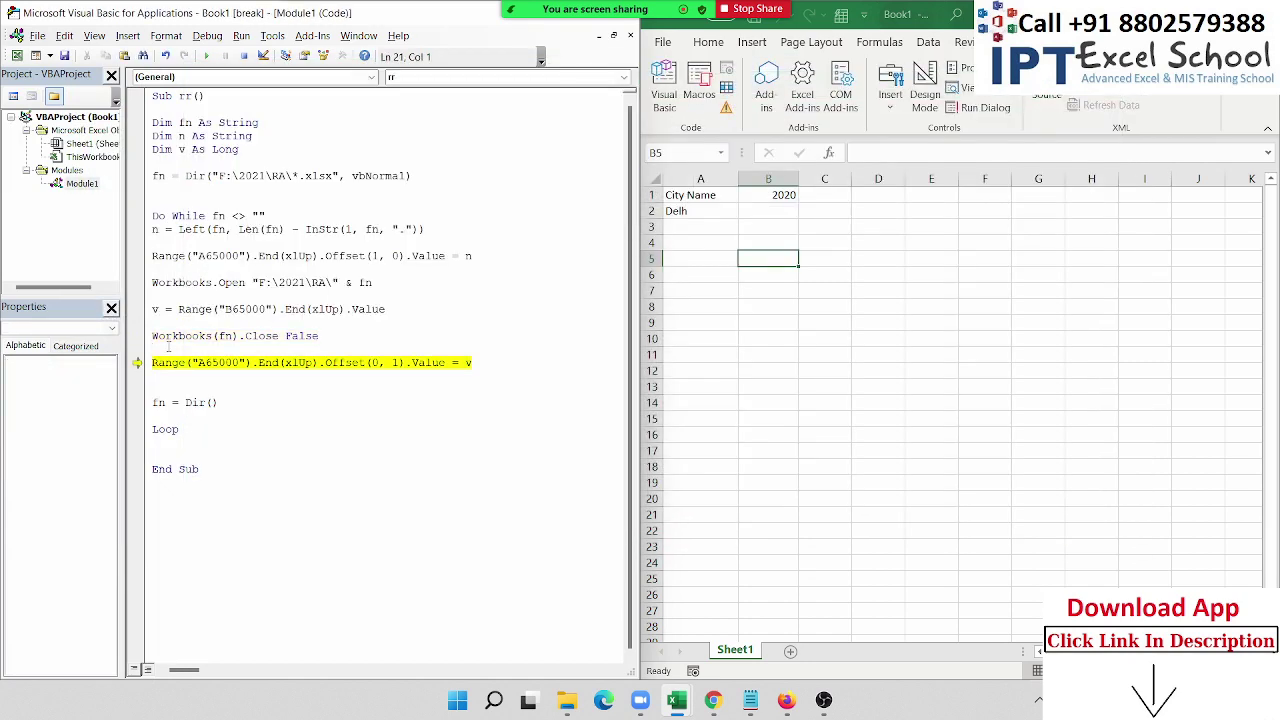
key("F8")
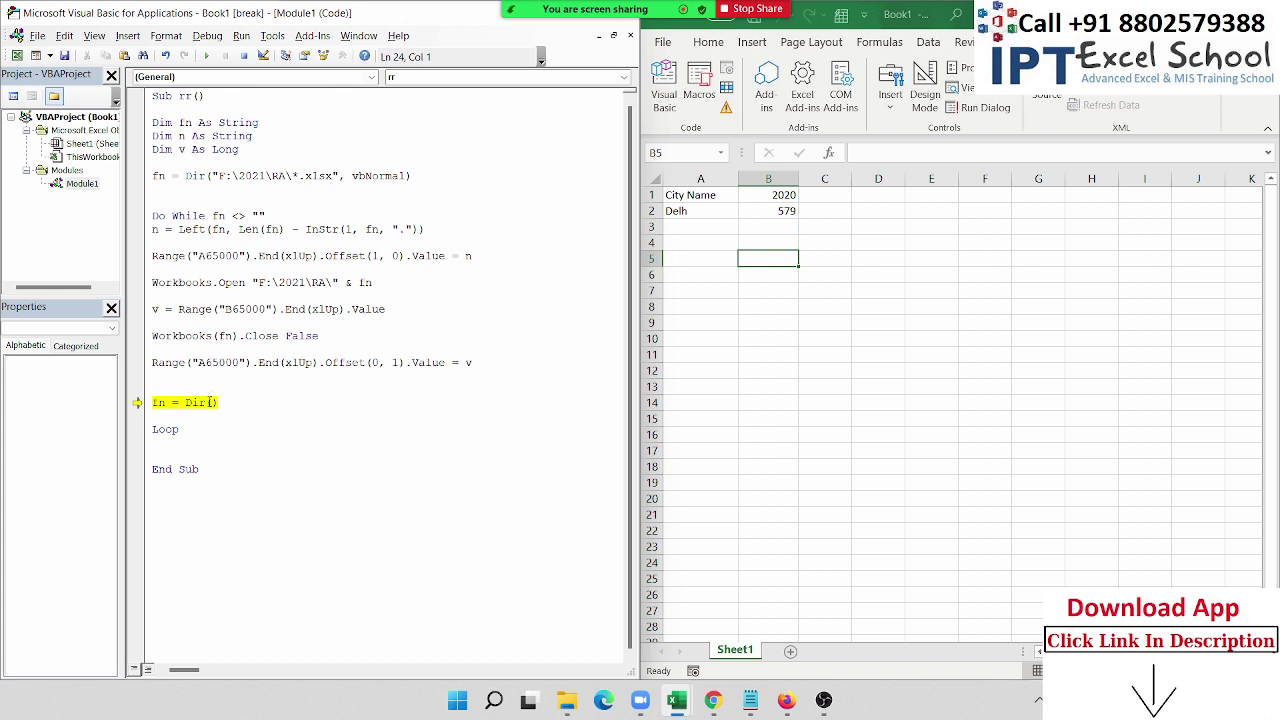
key("F8")
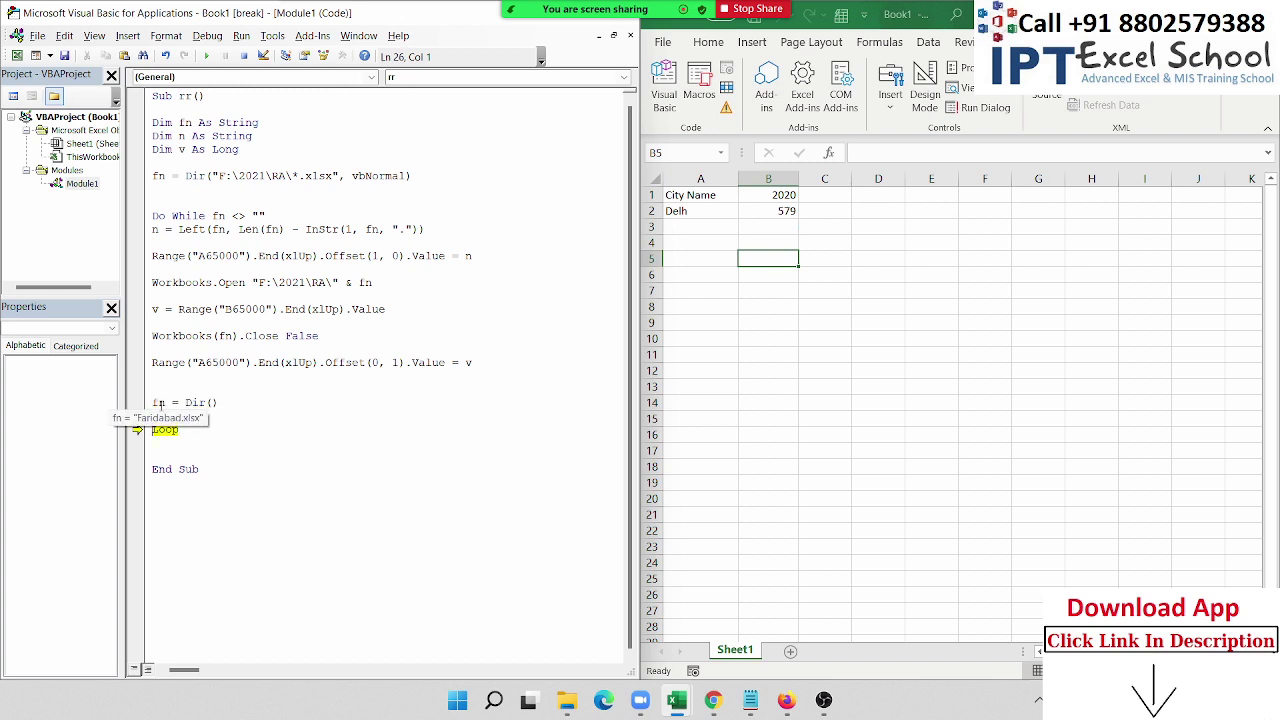
Step: Step through the Faridabad.xlsx pass with F8, writing Fari in A3 and 511 in B3
key("F8")
key("F8")
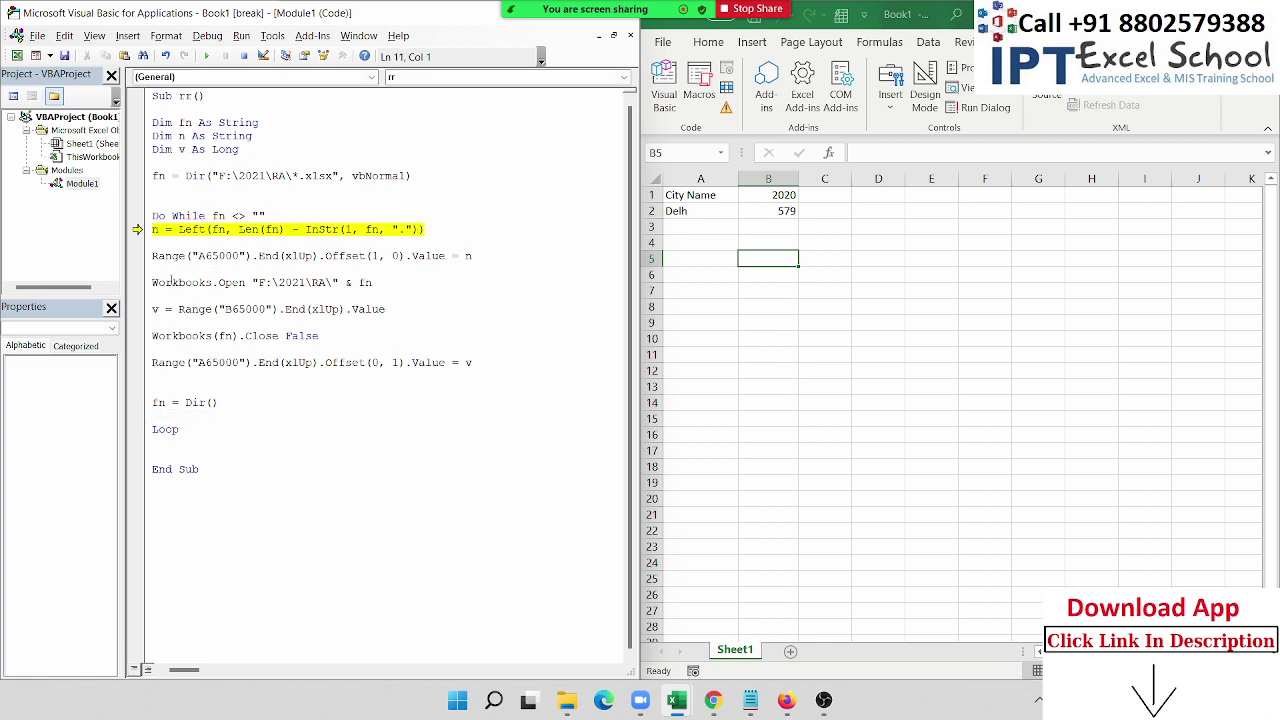
key("F8")
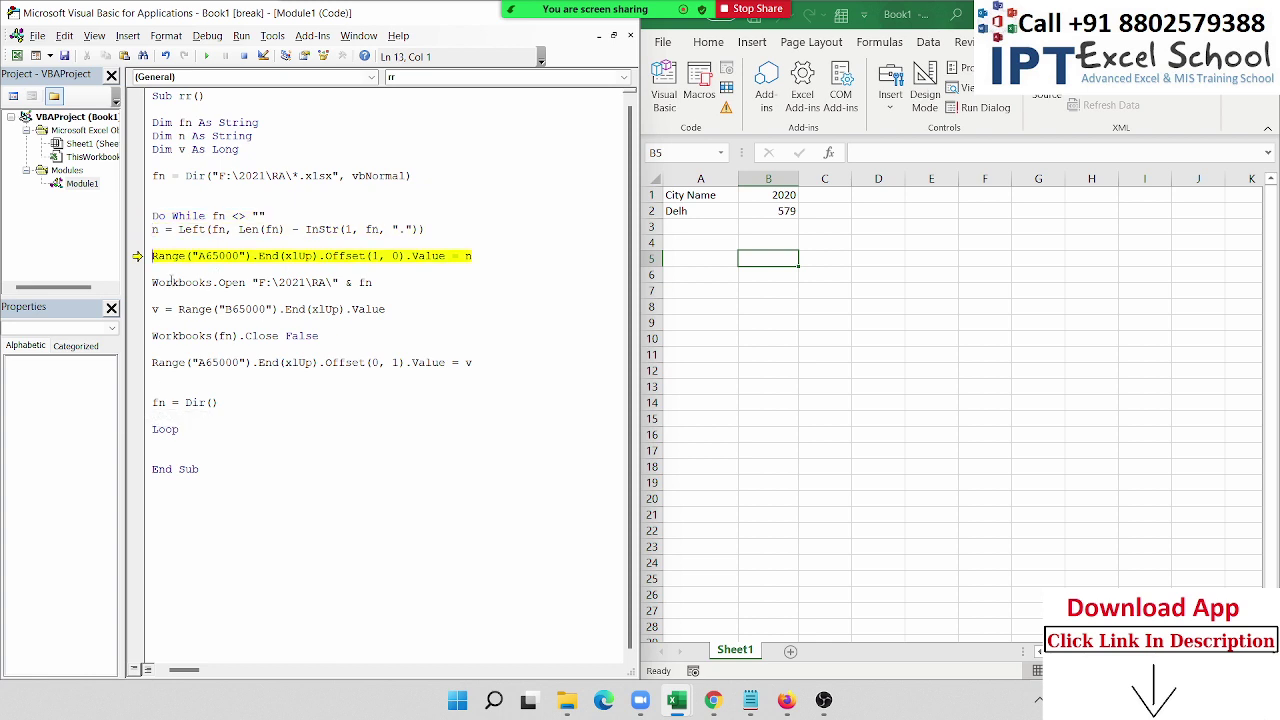
key("F8")
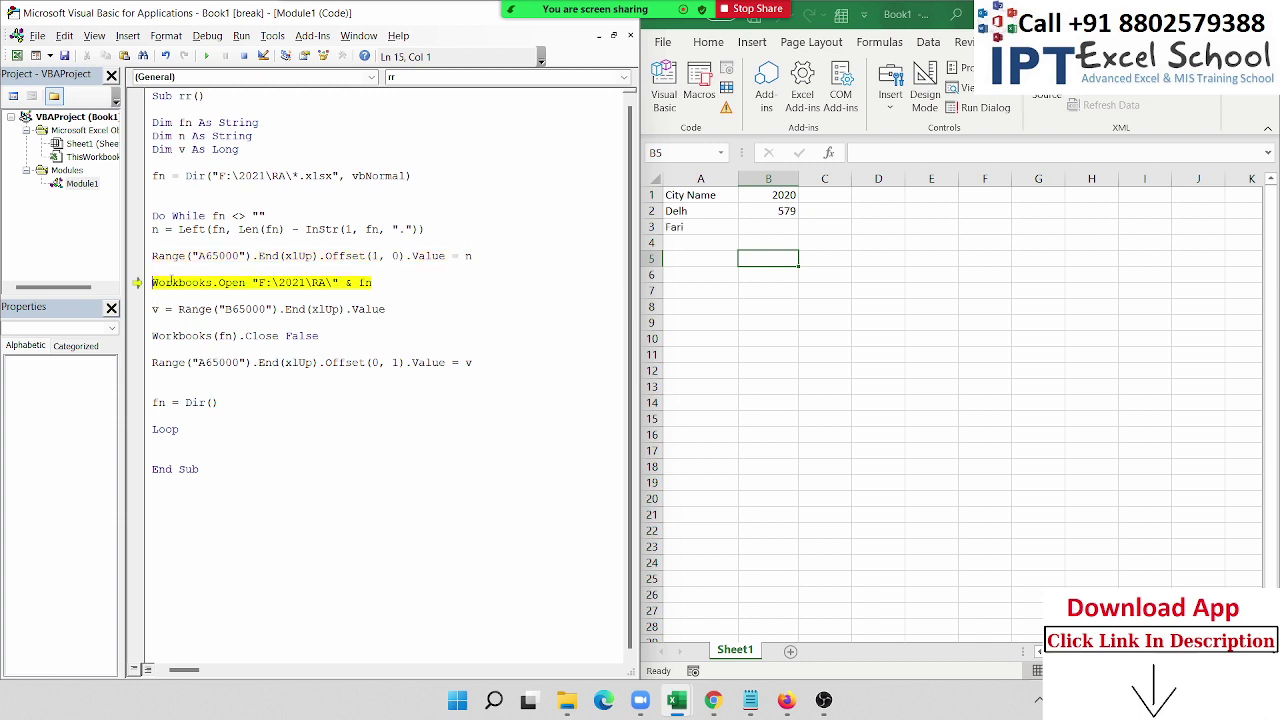
key("F8")
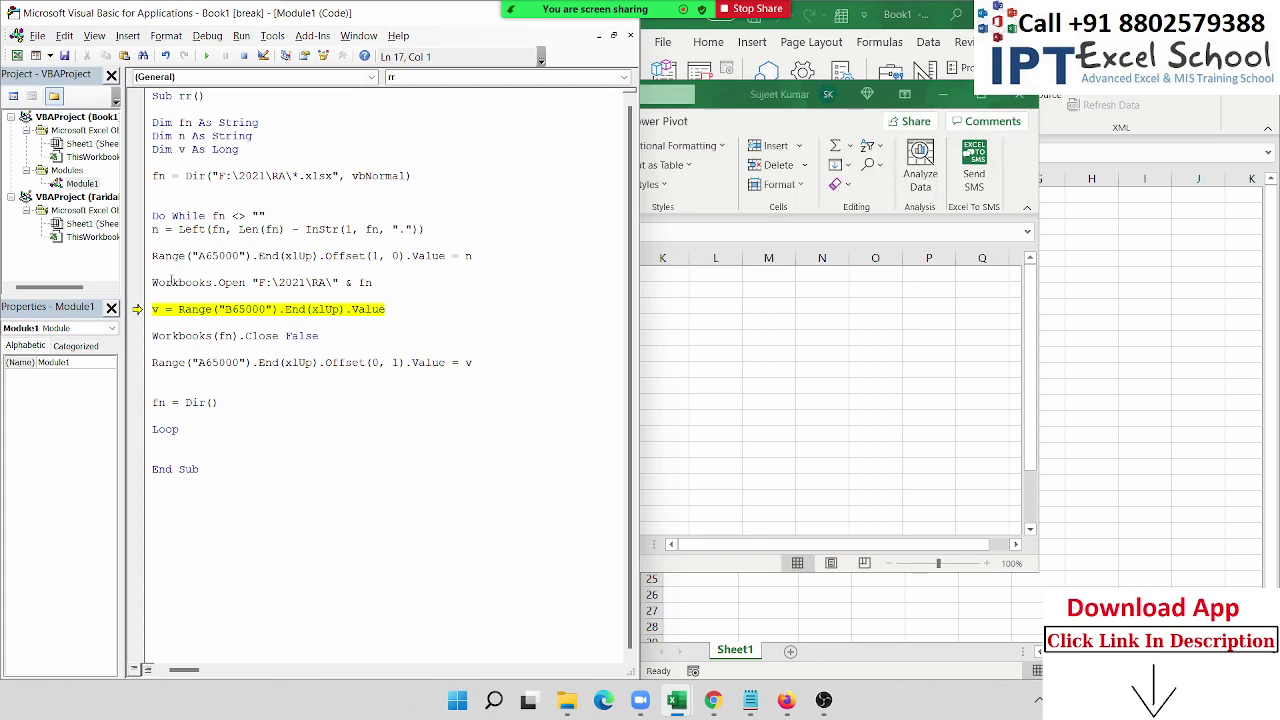
key("F8")
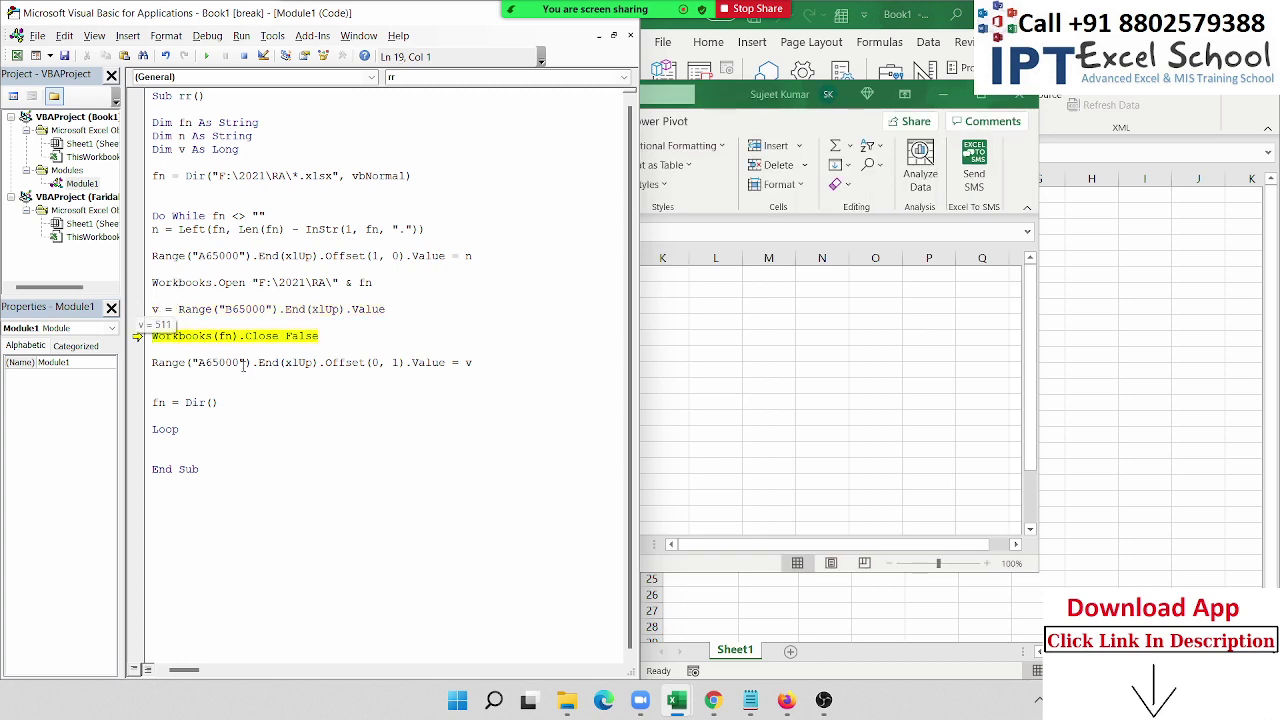
key("F8")
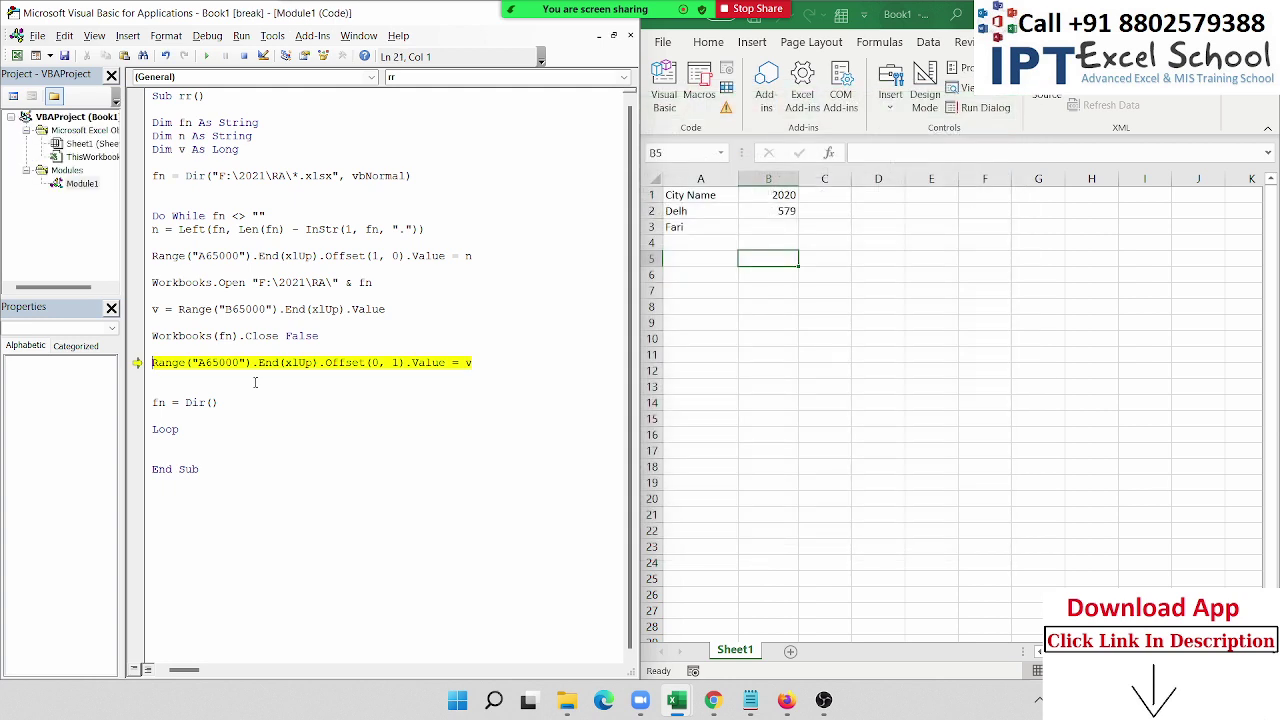
key("F8")
key("F8")
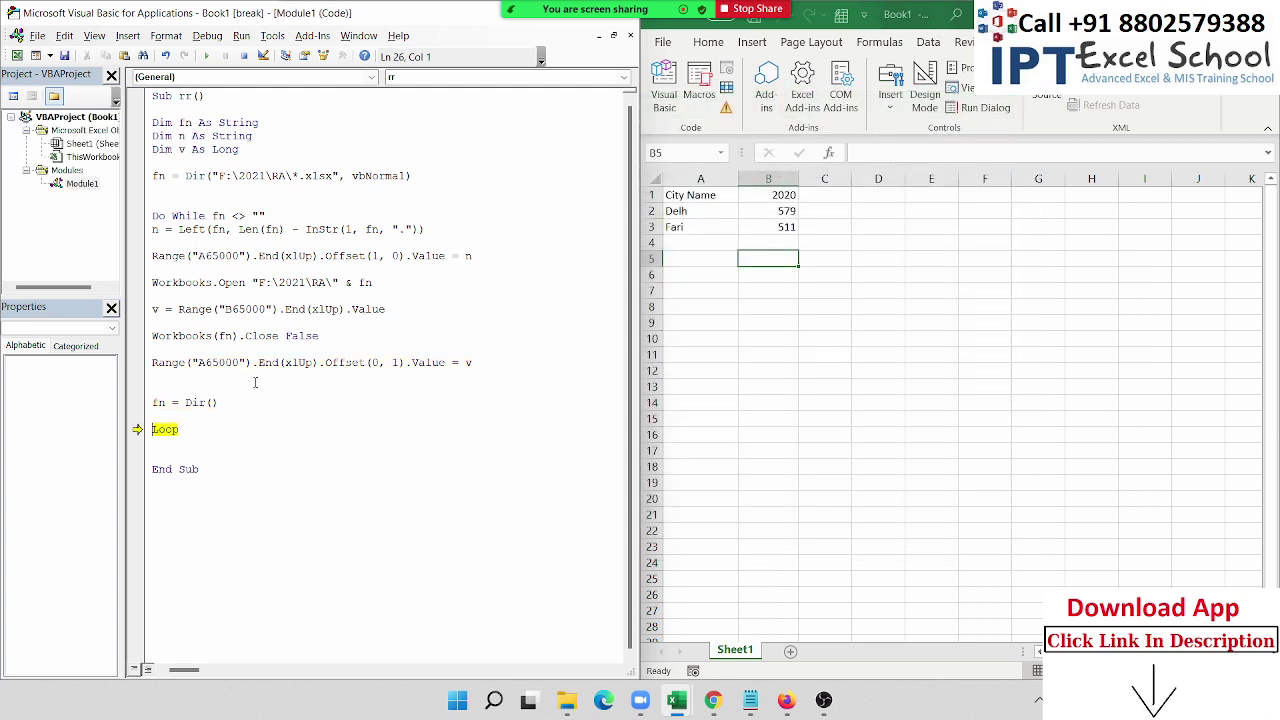
key("F8")
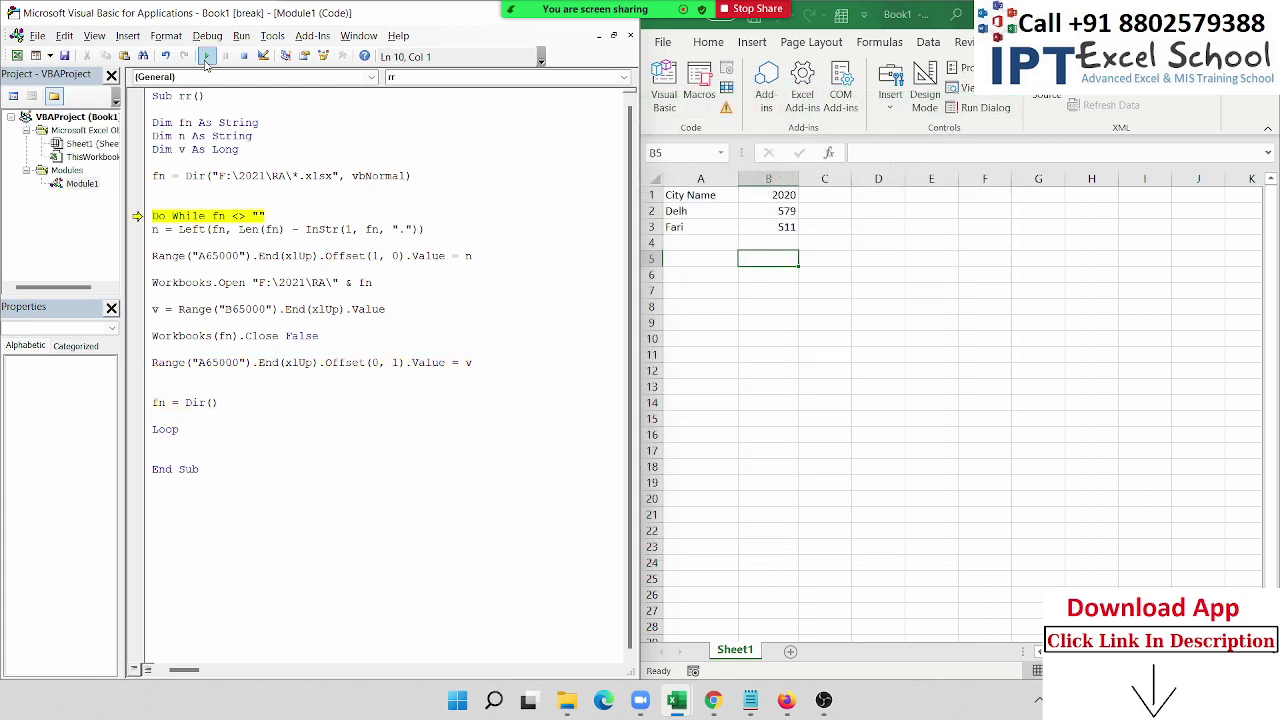
Step: Run the rest of the macro so all eight cities and totals fill A2:B9
left_click(206, 57)
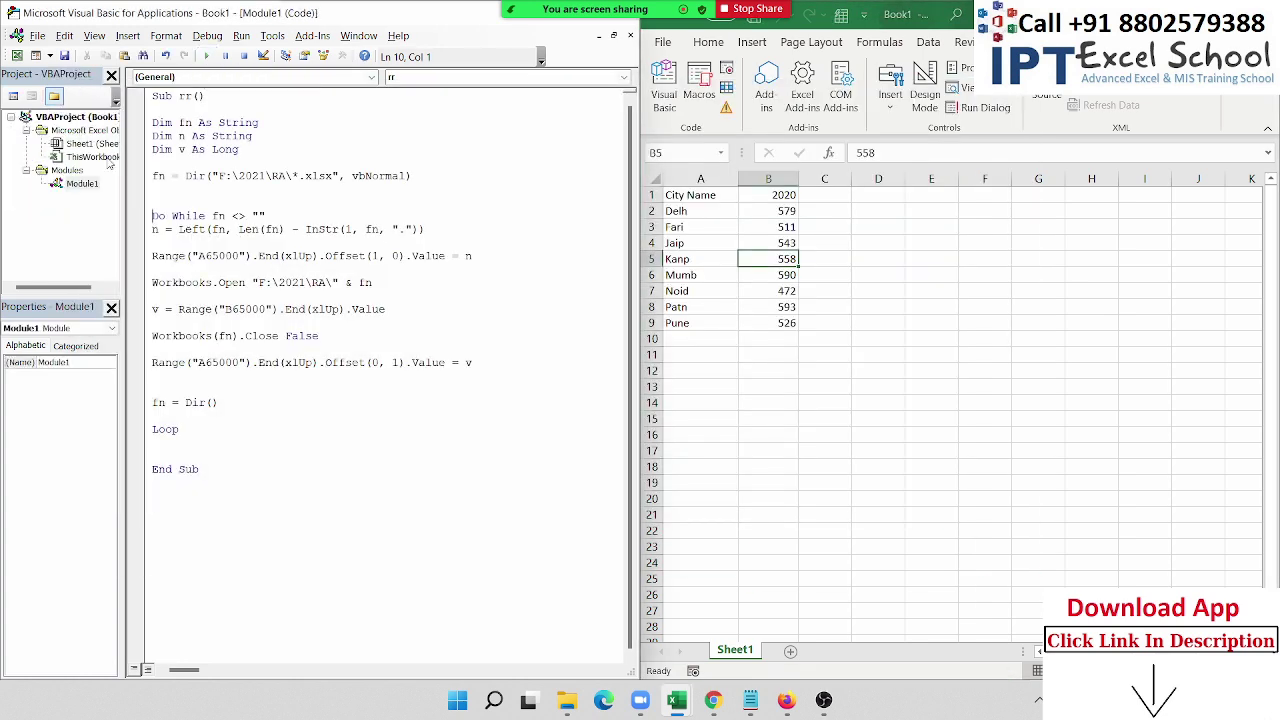
left_click(157, 164)
key("Return")
key("Return")
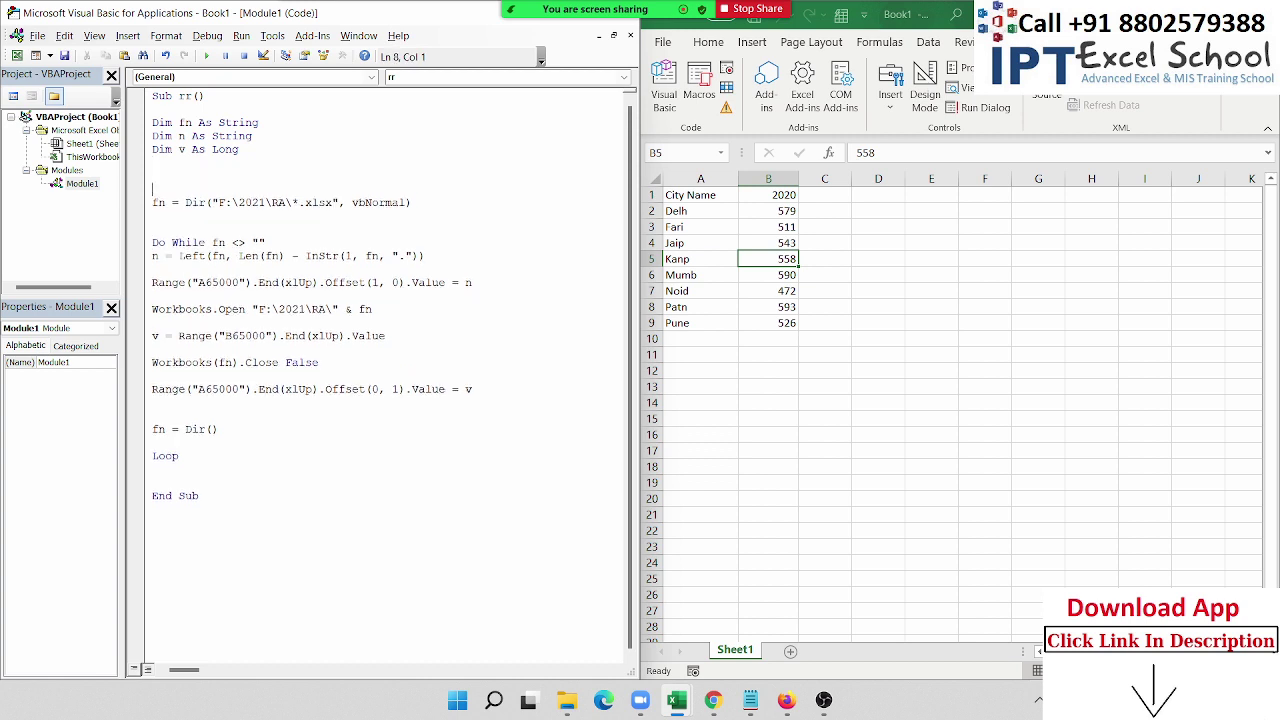
Step: Add Application.DisplayAlerts = False above the fn = Dir line
key("Up")
type("appli")
type("cation")
type(".dis")
key("Tab")
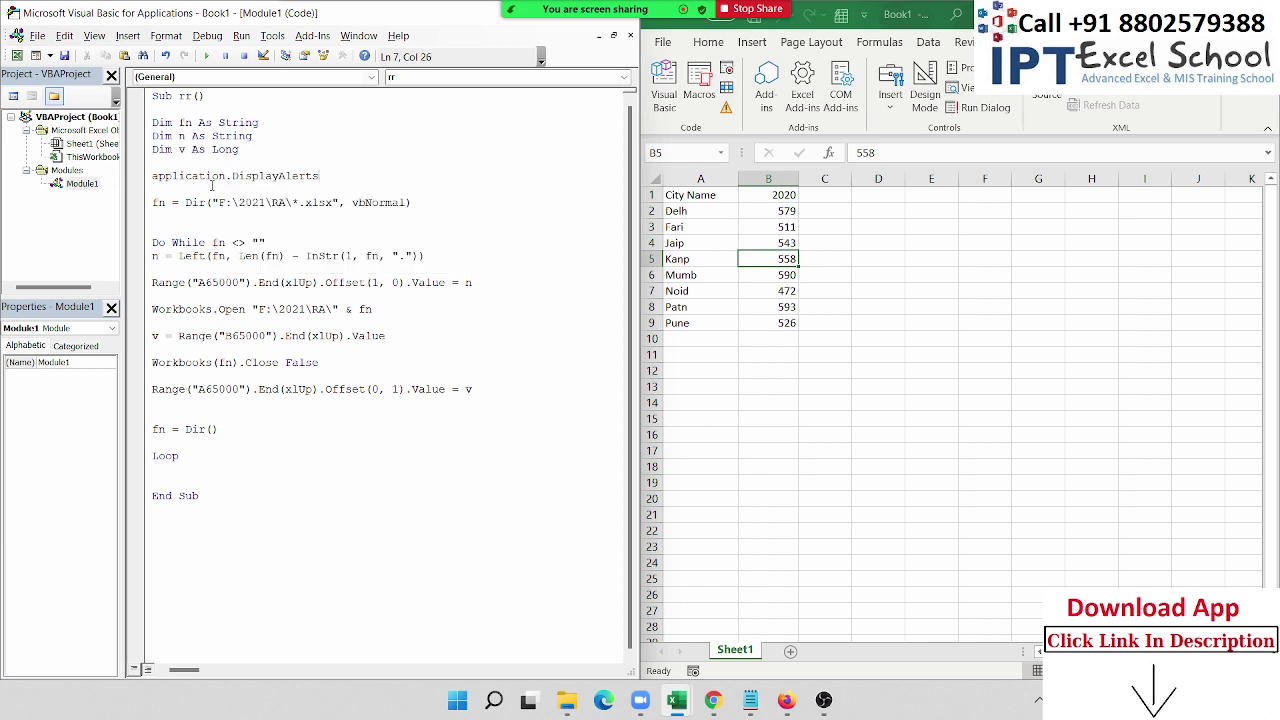
type("=fals")
key("Tab")
key("Return")
double_click(231, 136)
double_click(226, 149)
double_click(226, 137)
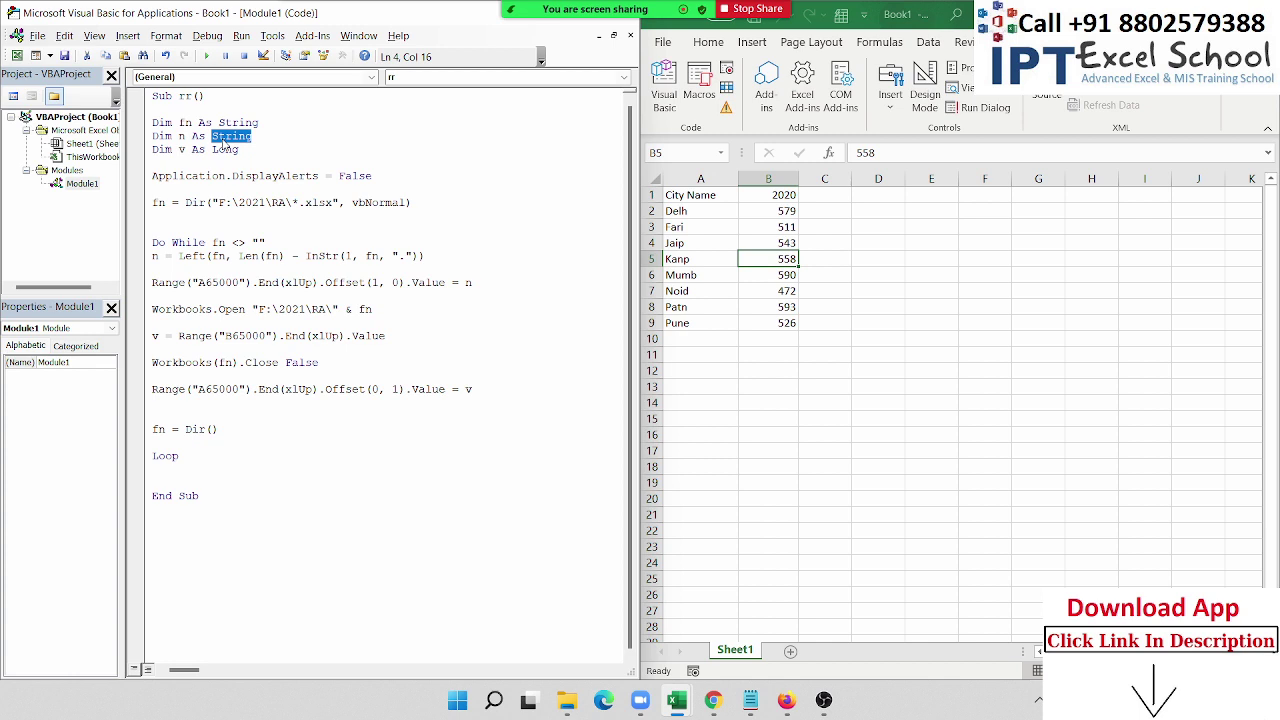
double_click(225, 149)
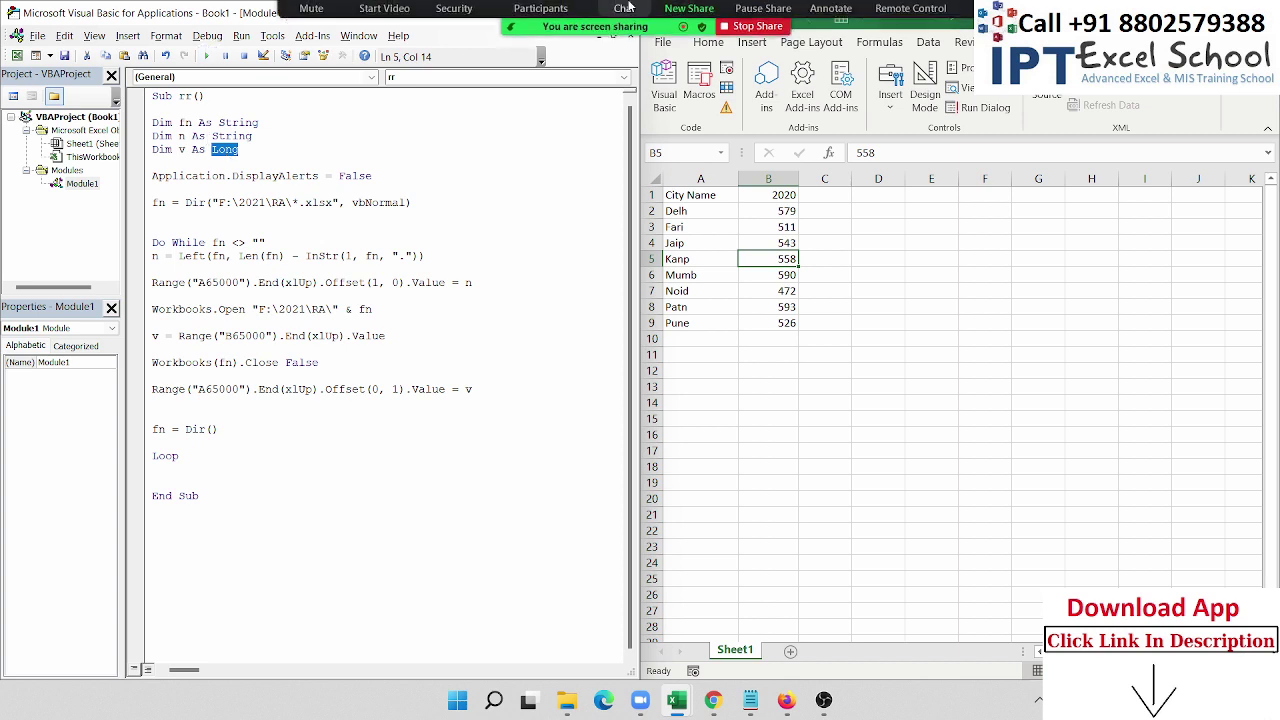
Step: Show Zoom's participants list with the four people in the meeting
left_click(541, 20)
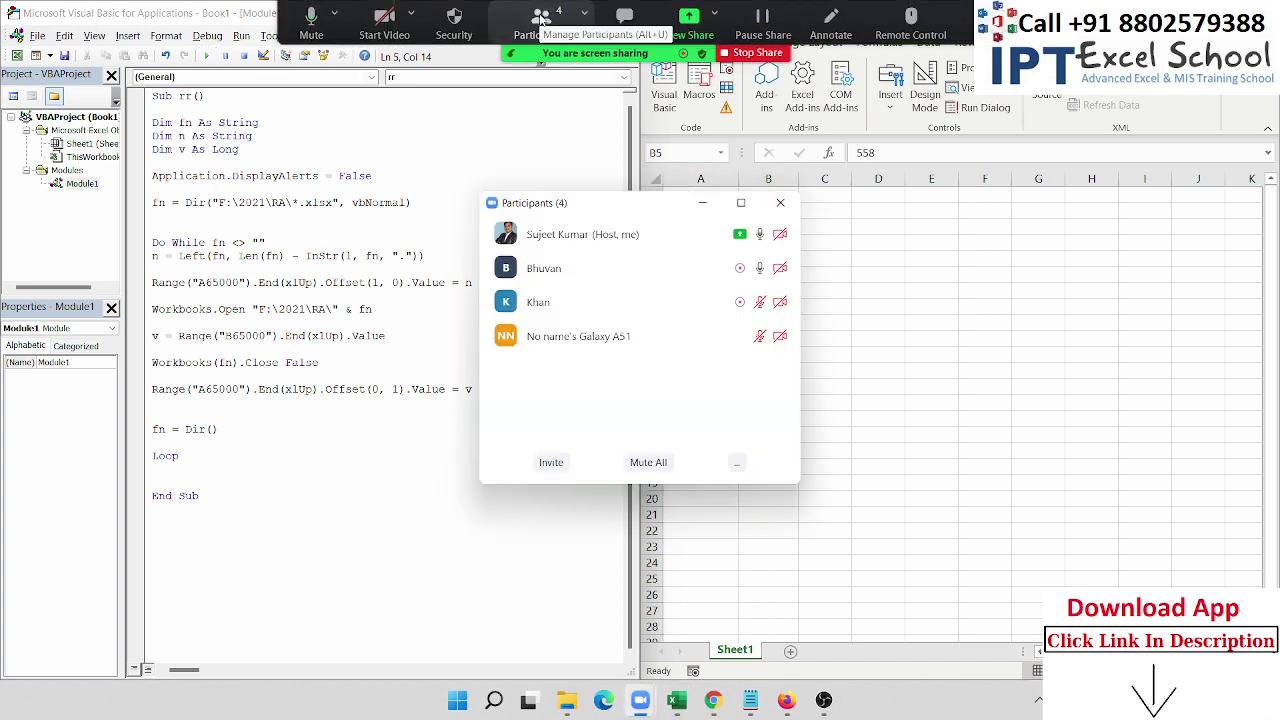